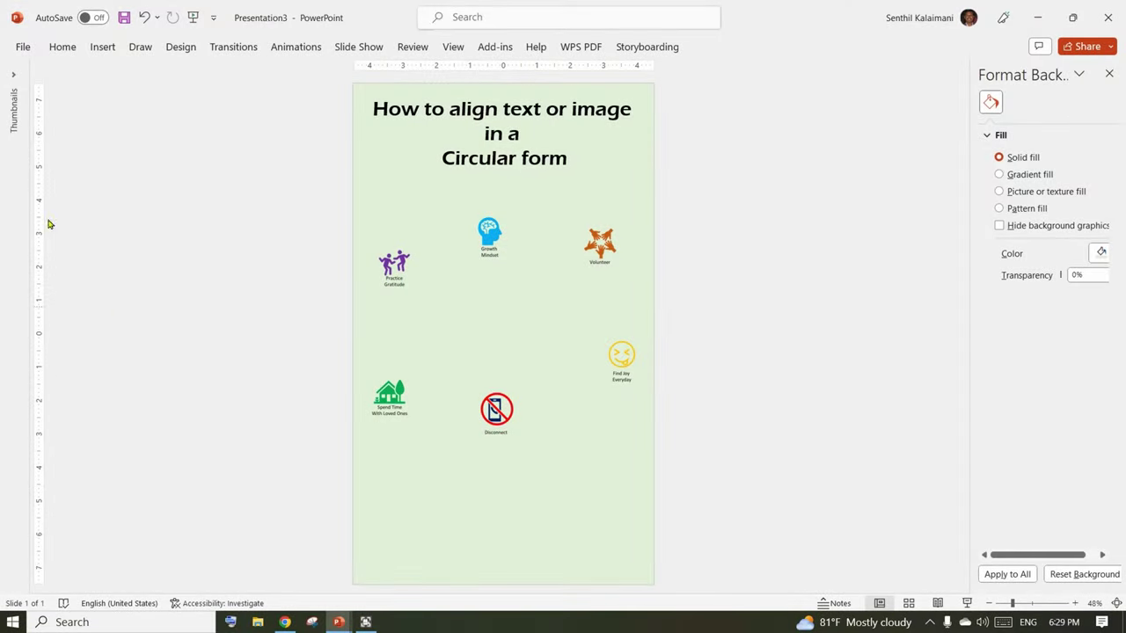
- Draw a large circle over the icons and set its height to 7.8 inches
click(64, 49)
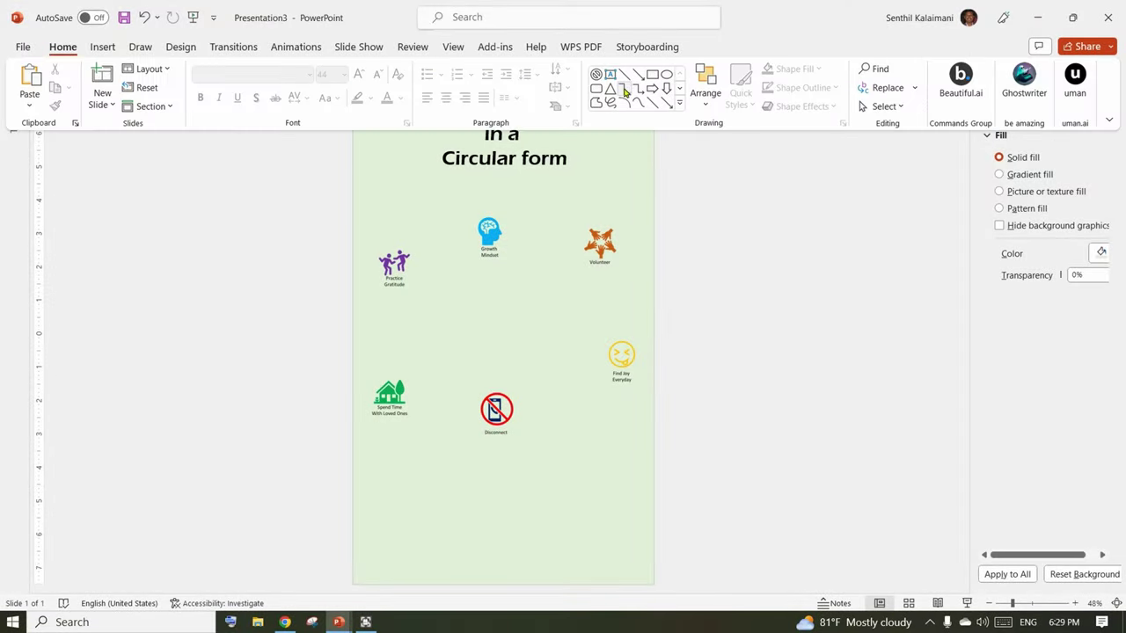
click(666, 76)
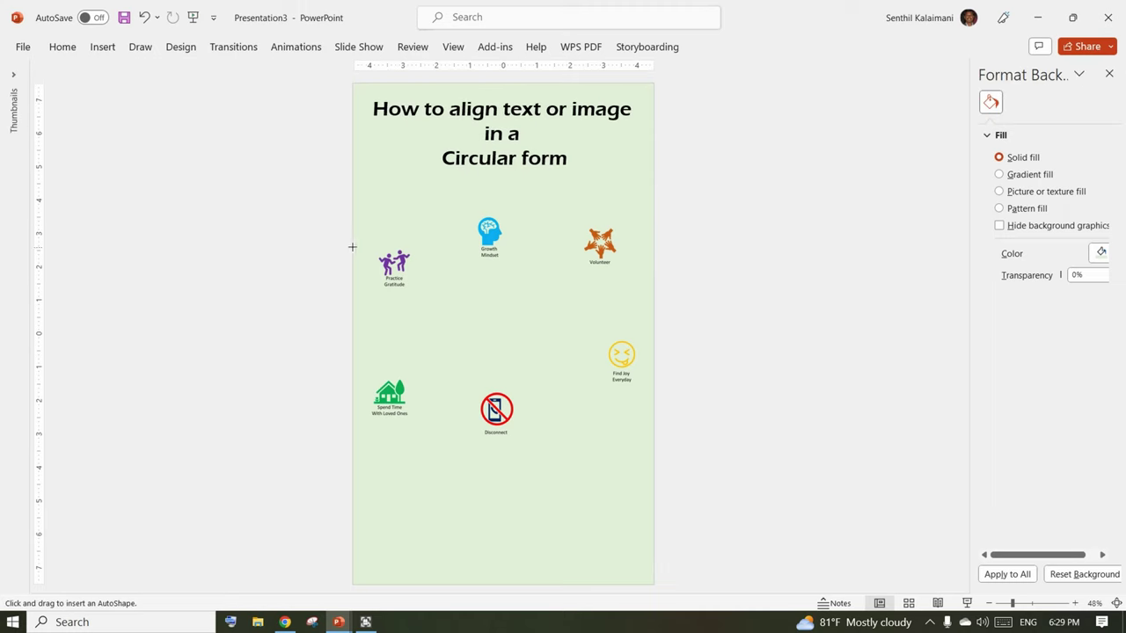
drag(369, 214, 632, 466)
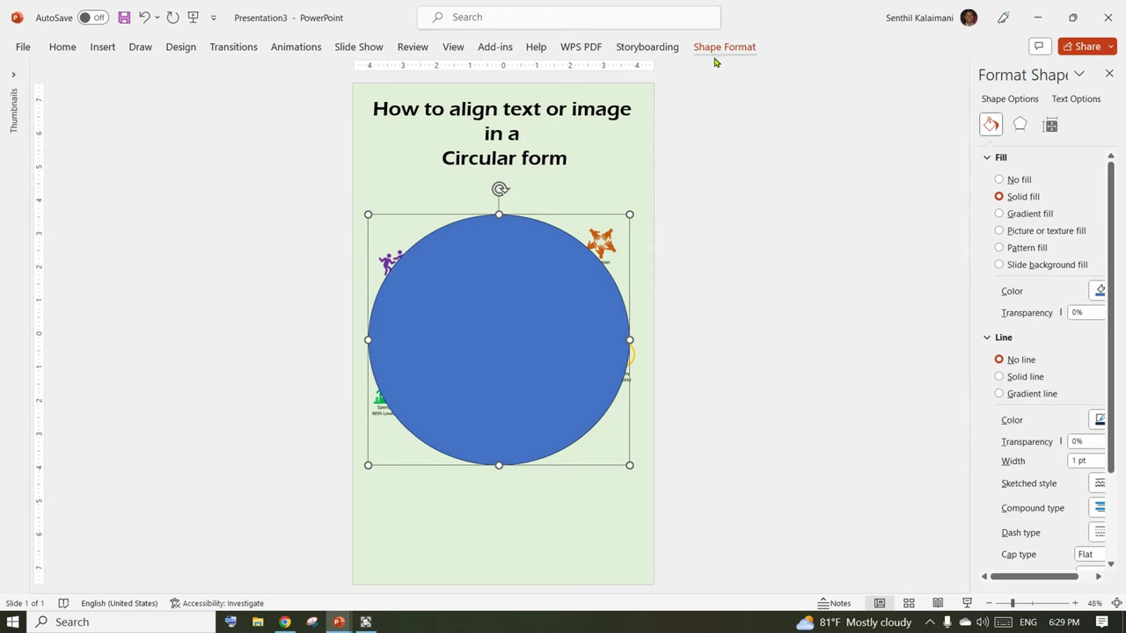
click(717, 49)
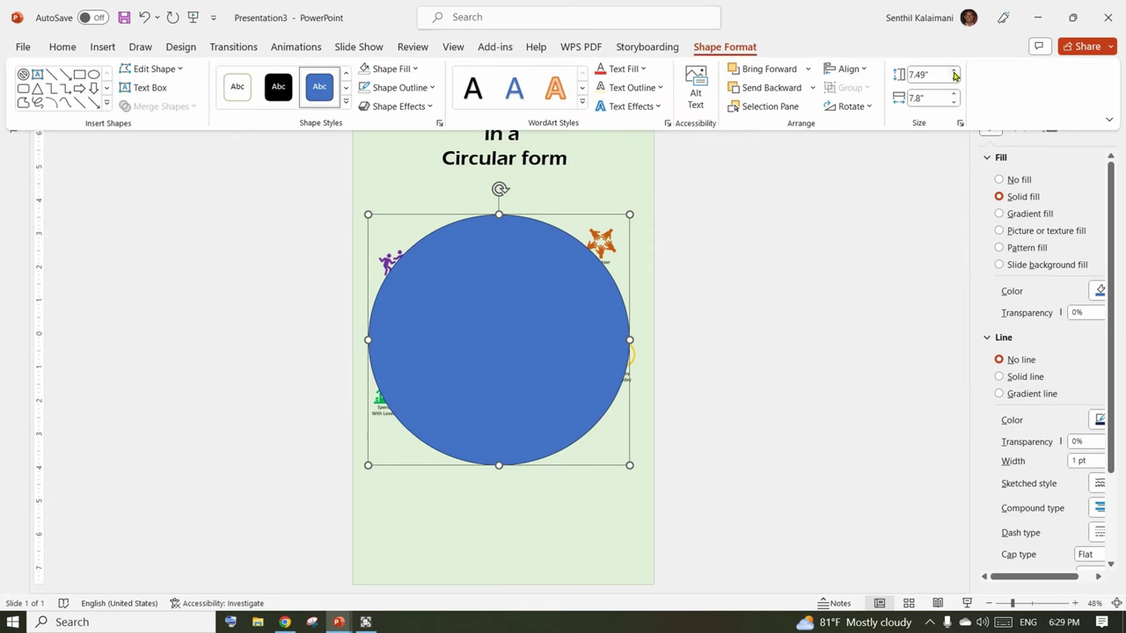
click(954, 72)
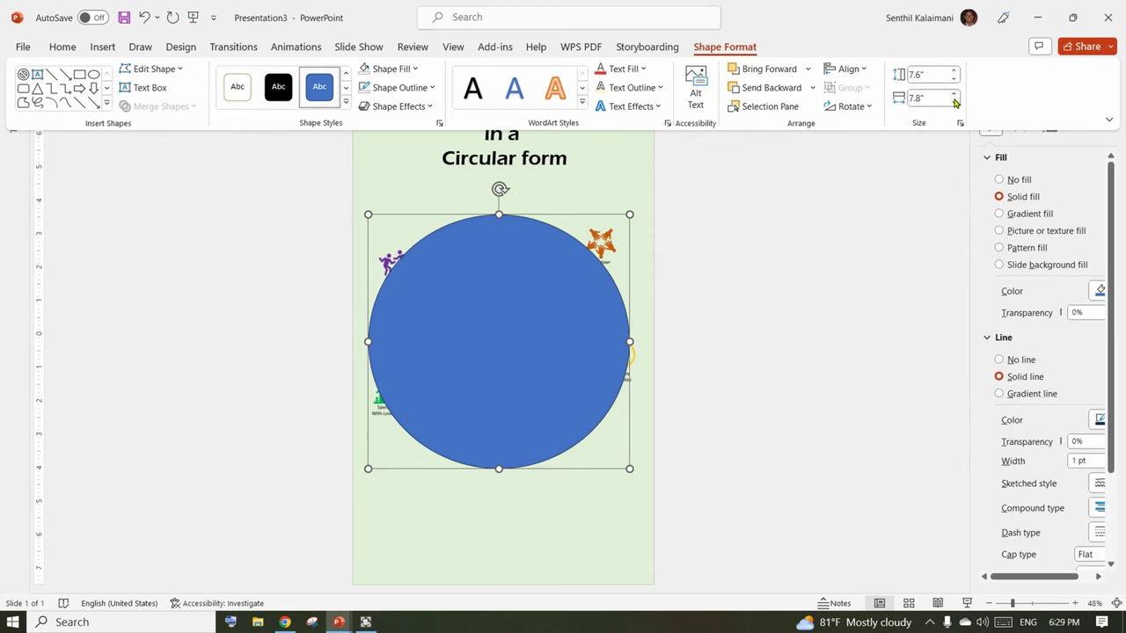
click(955, 72)
click(954, 72)
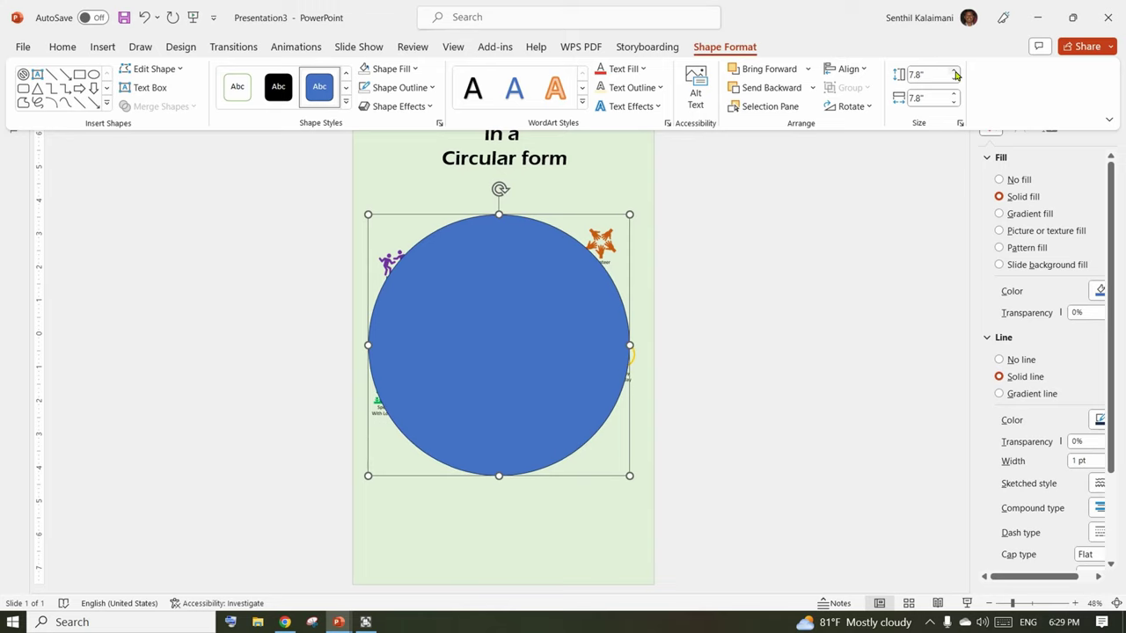
- Centre the circle horizontally on the slide and give it no fill
click(842, 67)
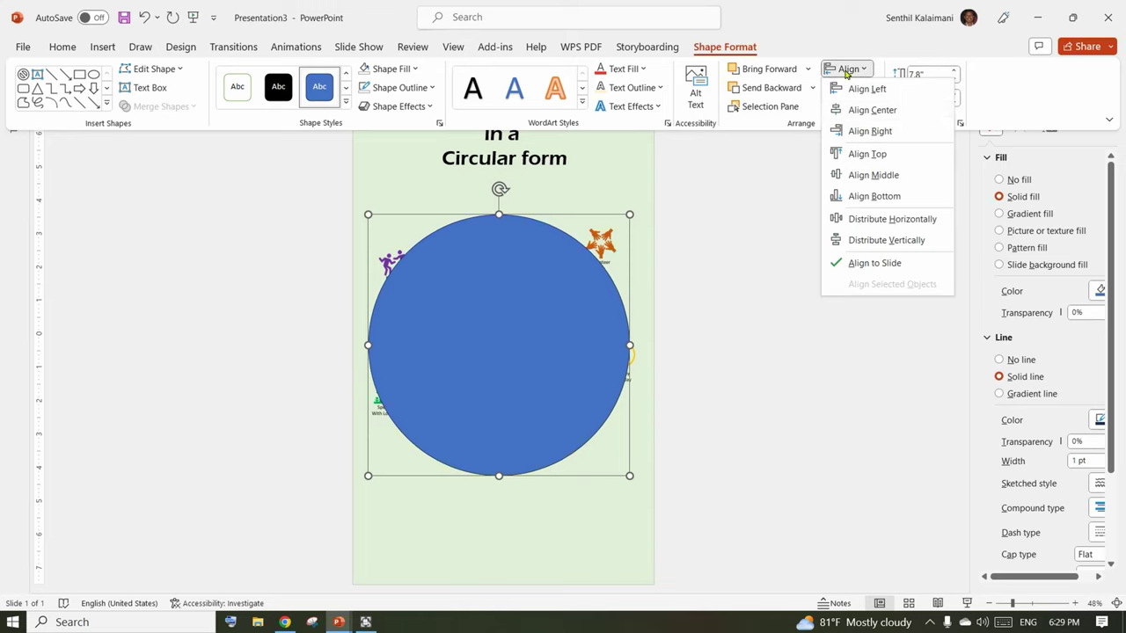
click(850, 110)
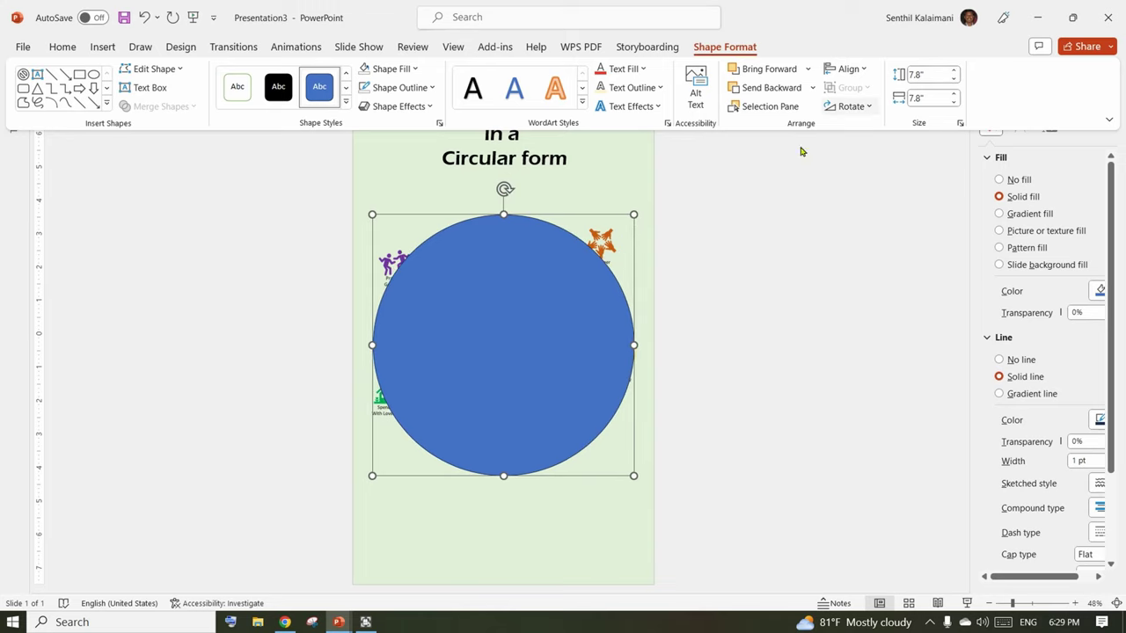
click(391, 69)
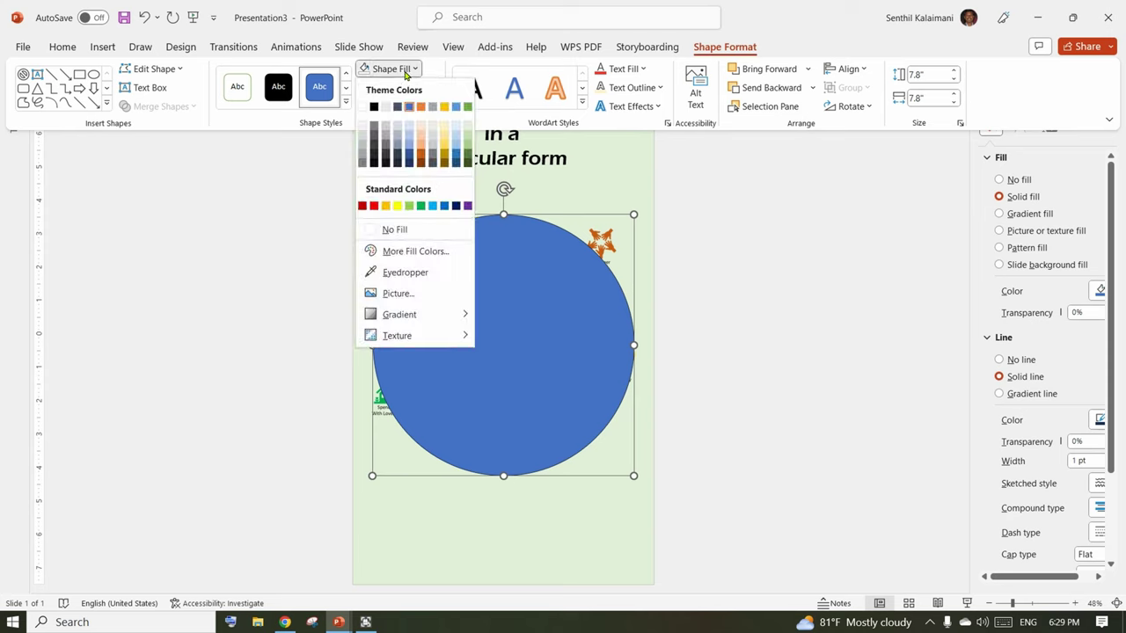
click(394, 231)
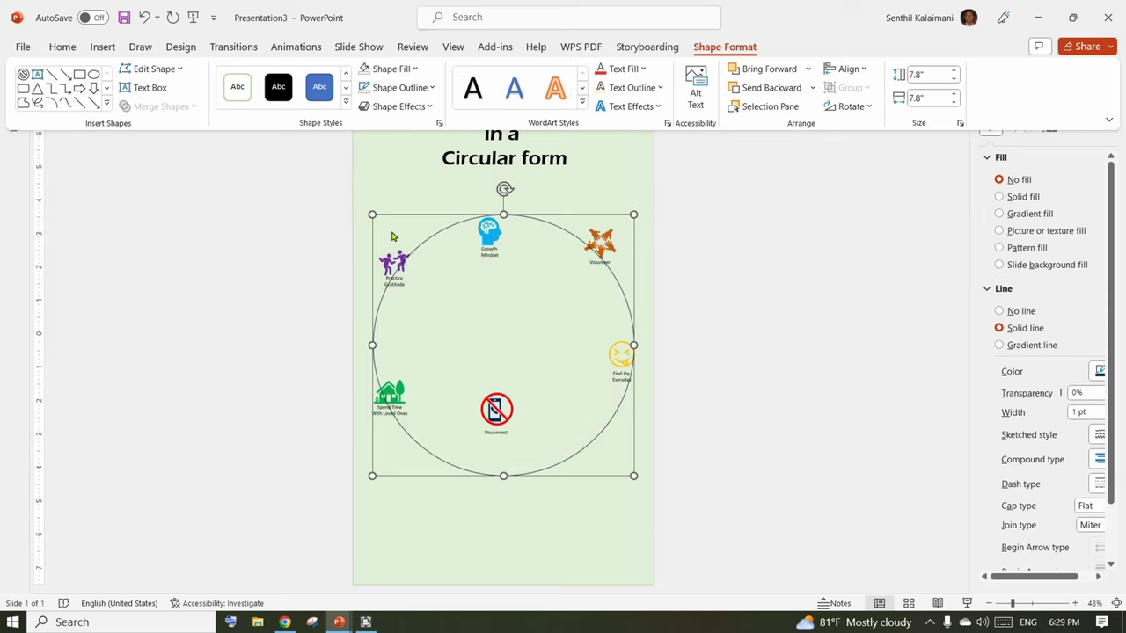
click(755, 378)
click(765, 381)
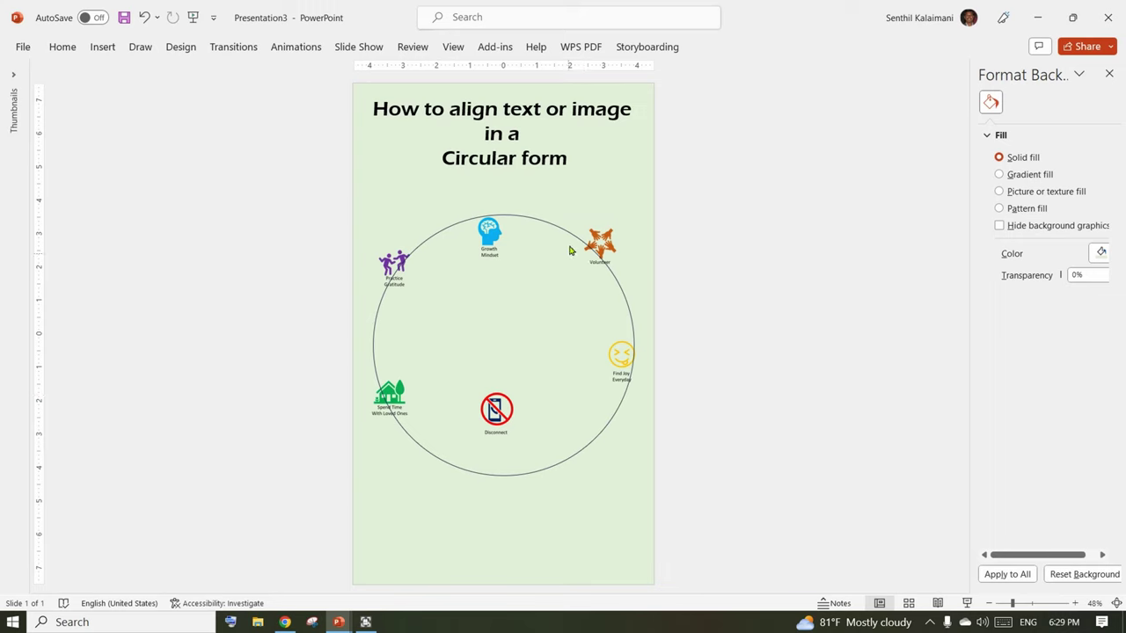
- Draw a vertical helper line from the circle's top point to its bottom point
click(63, 49)
click(625, 75)
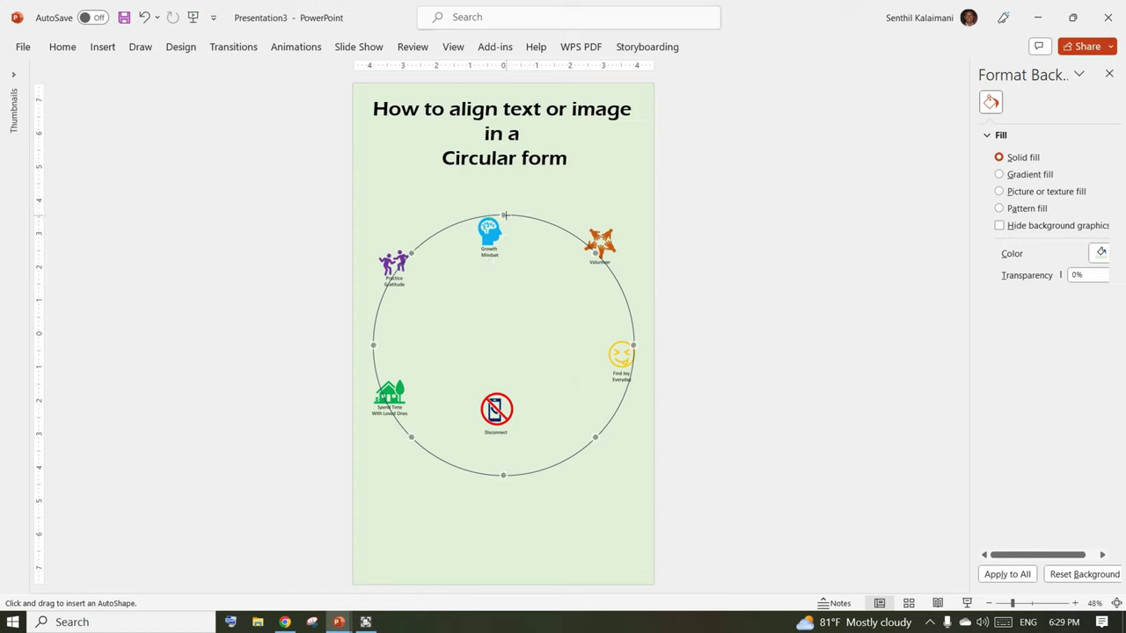
drag(507, 225, 512, 478)
drag(512, 479, 504, 476)
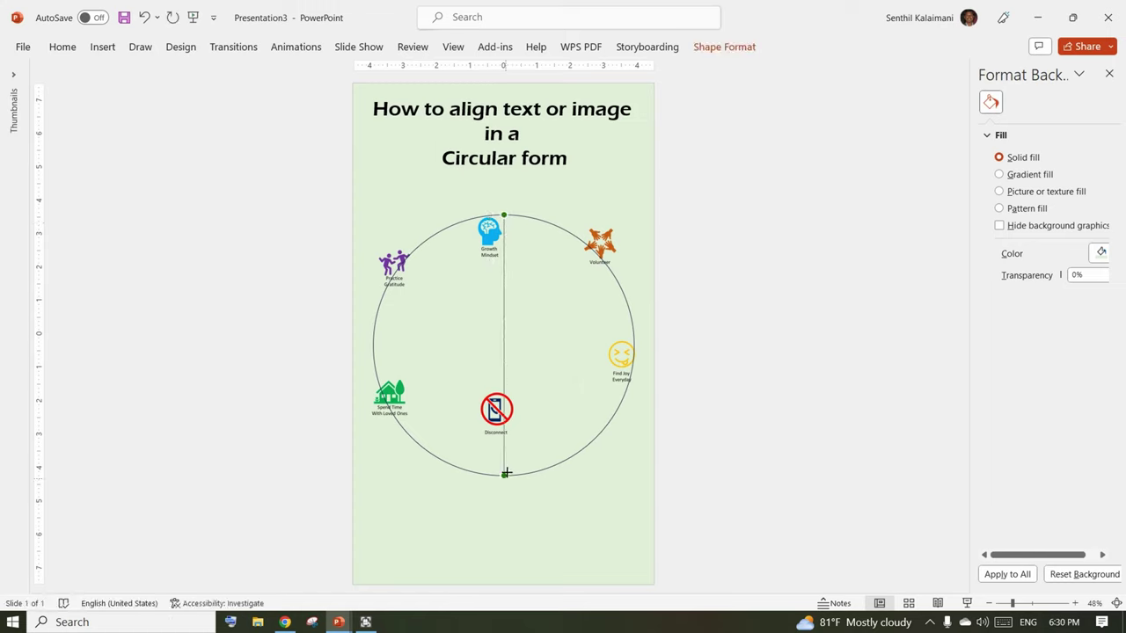
click(836, 399)
- Move Growth Mindset onto the top end and Disconnect onto the bottom end, then delete the line
click(480, 242)
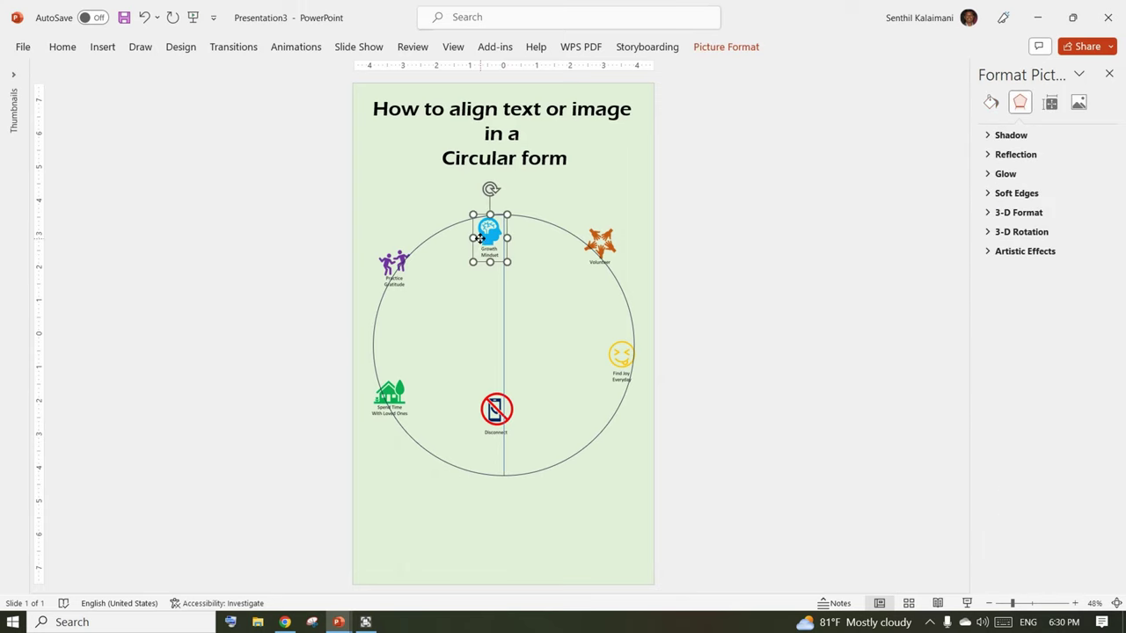
drag(480, 242, 497, 225)
drag(493, 409, 501, 471)
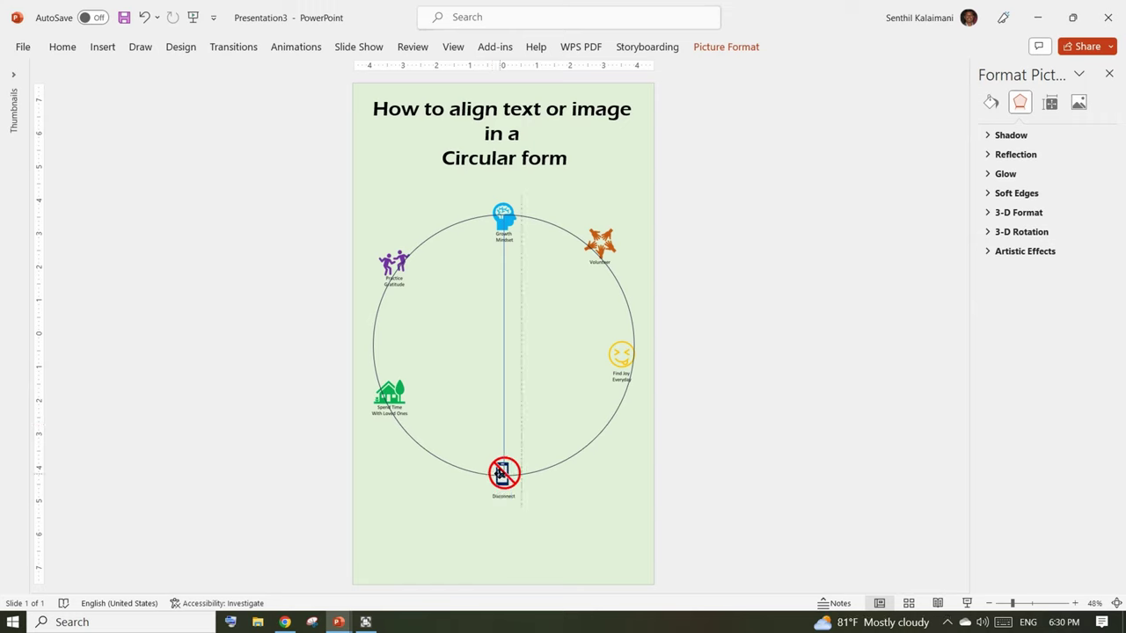
click(729, 351)
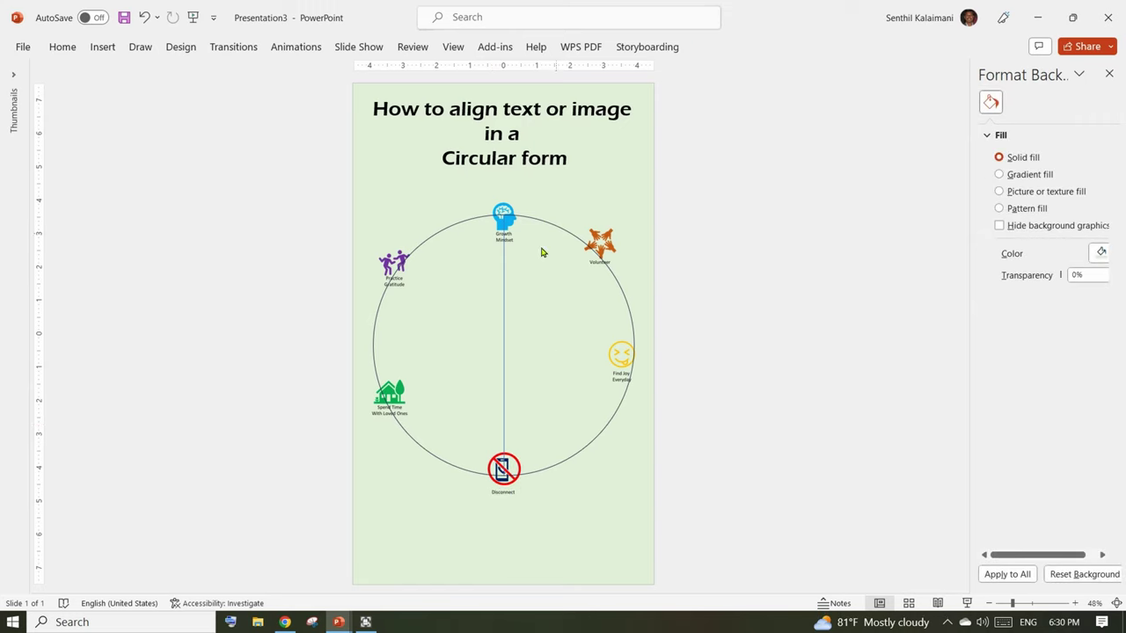
click(501, 296)
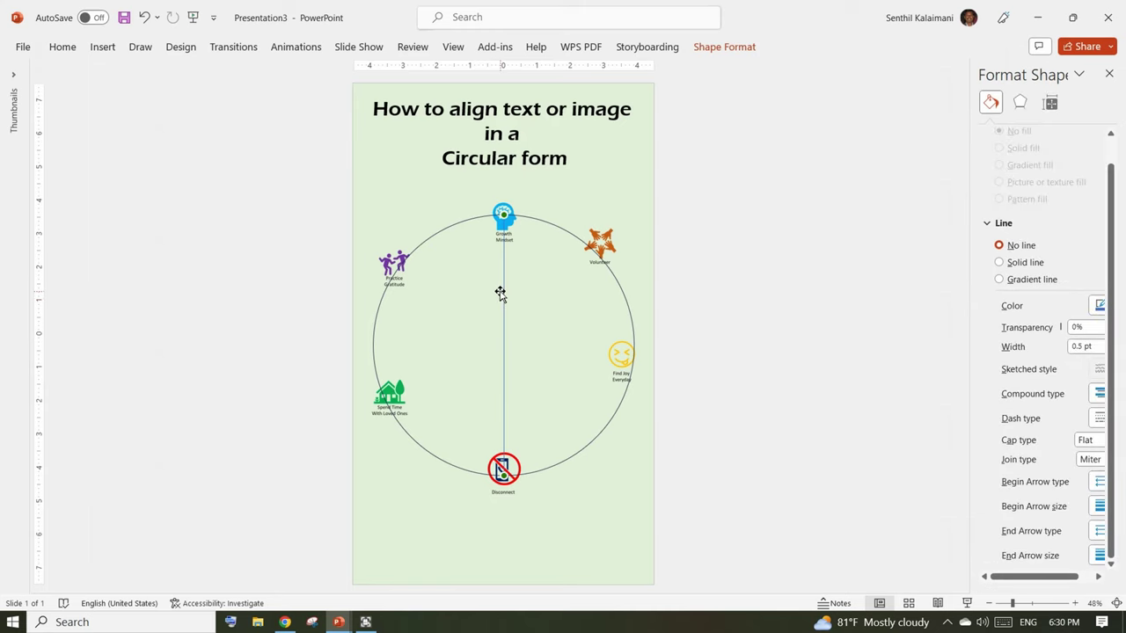
key(Delete)
- Set the ring circle's rotation to 60° in More Rotation Options
click(548, 225)
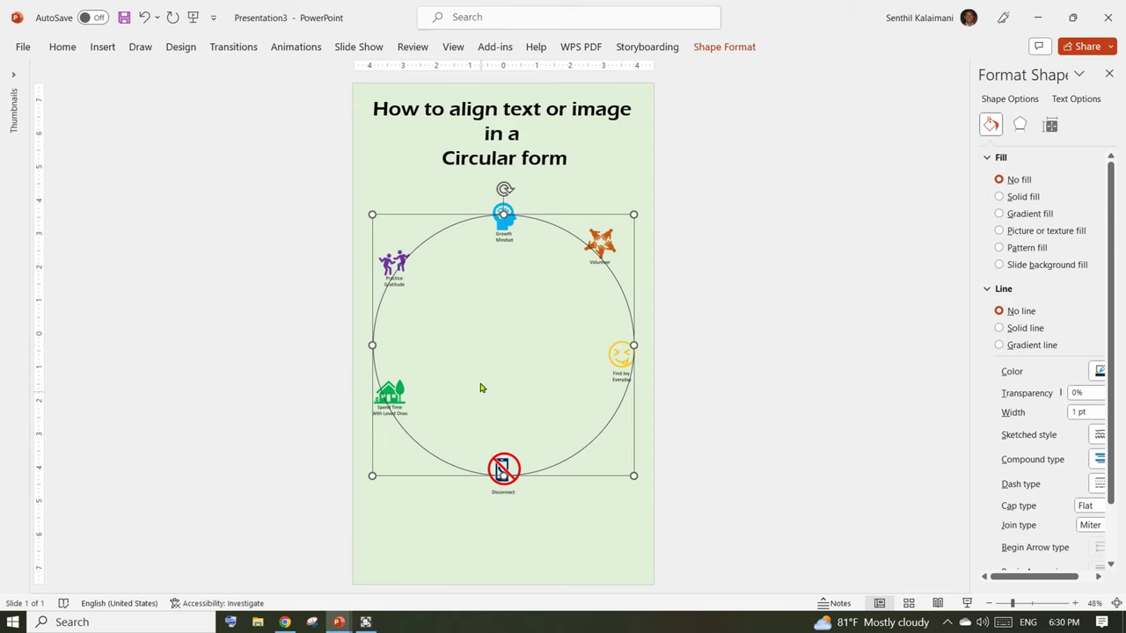
click(708, 48)
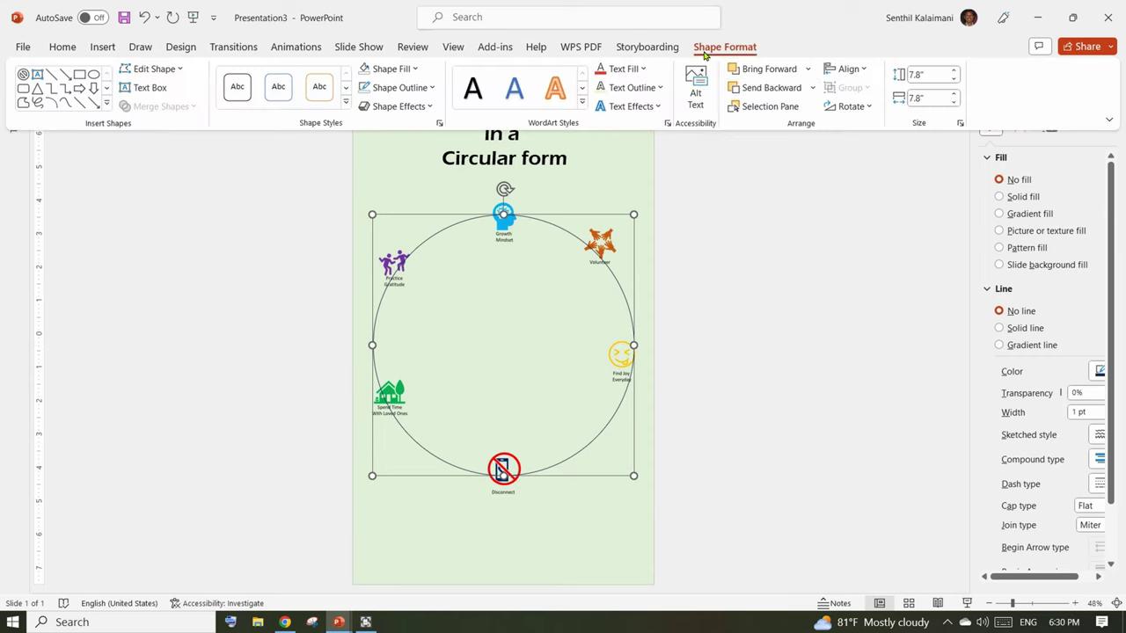
click(845, 106)
click(877, 211)
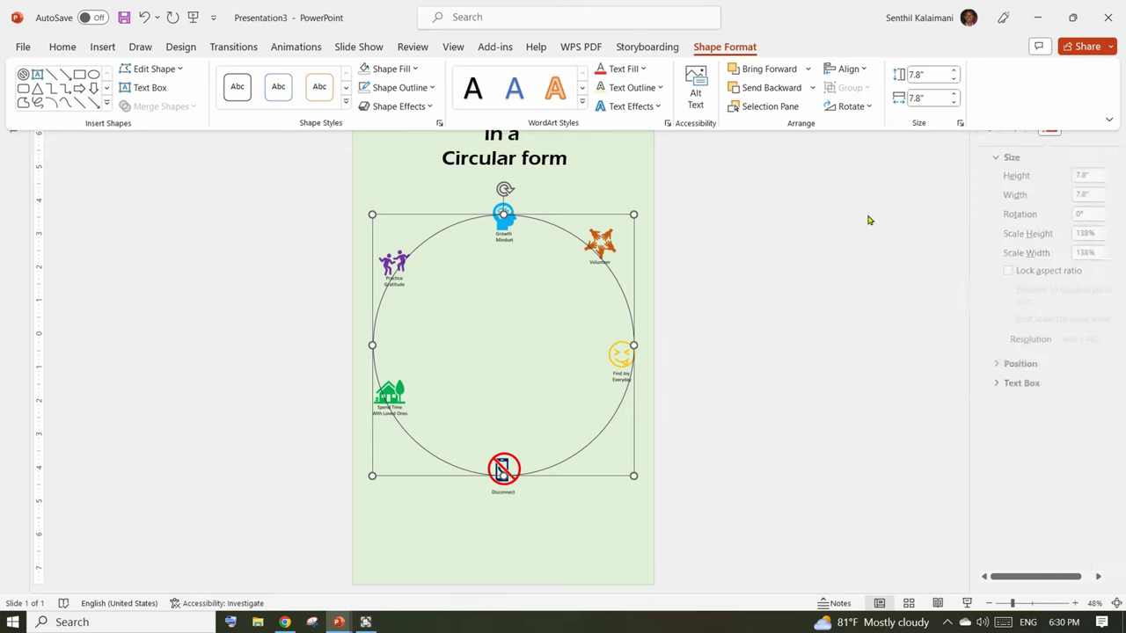
click(1068, 216)
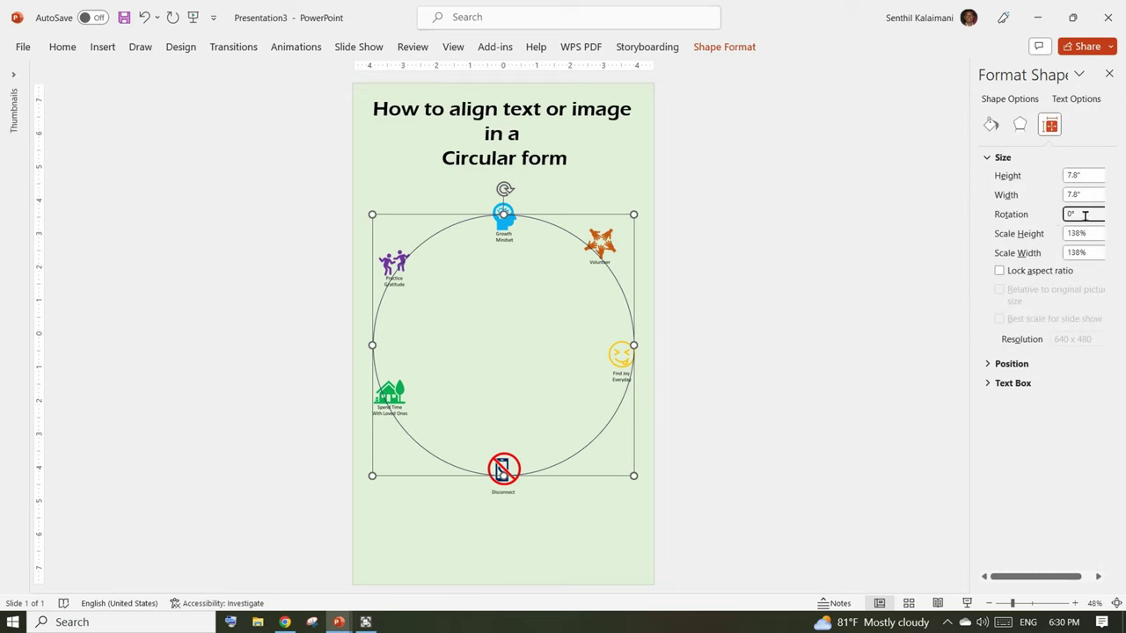
drag(1085, 217, 1065, 222)
text(60)
key(Return)
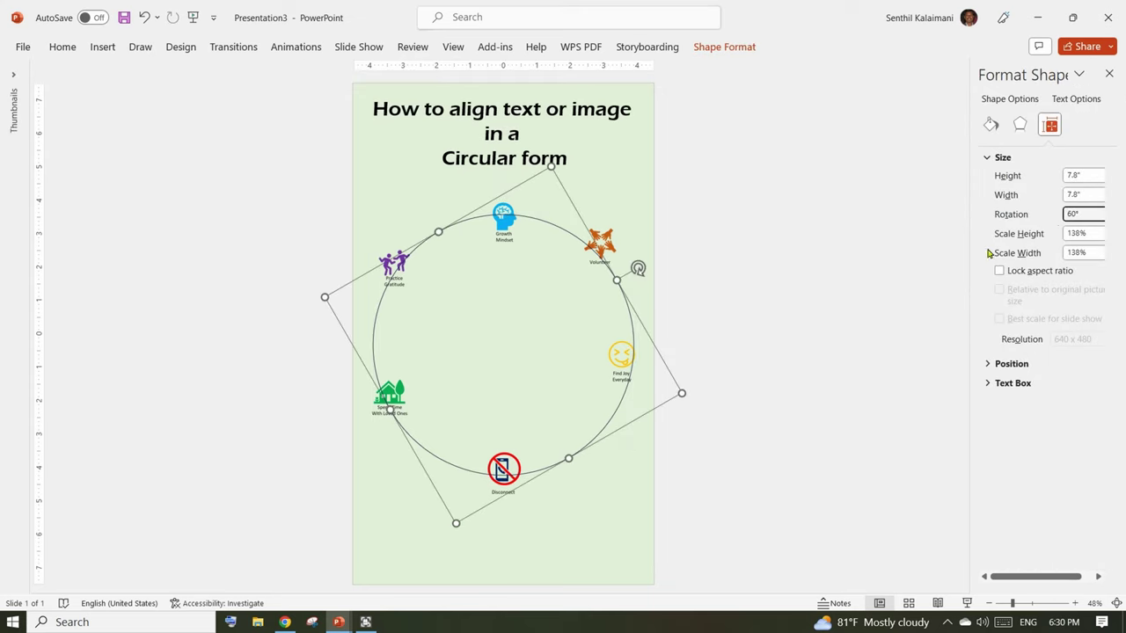
- Draw a diagonal guide line between two opposite points of the circle
click(62, 46)
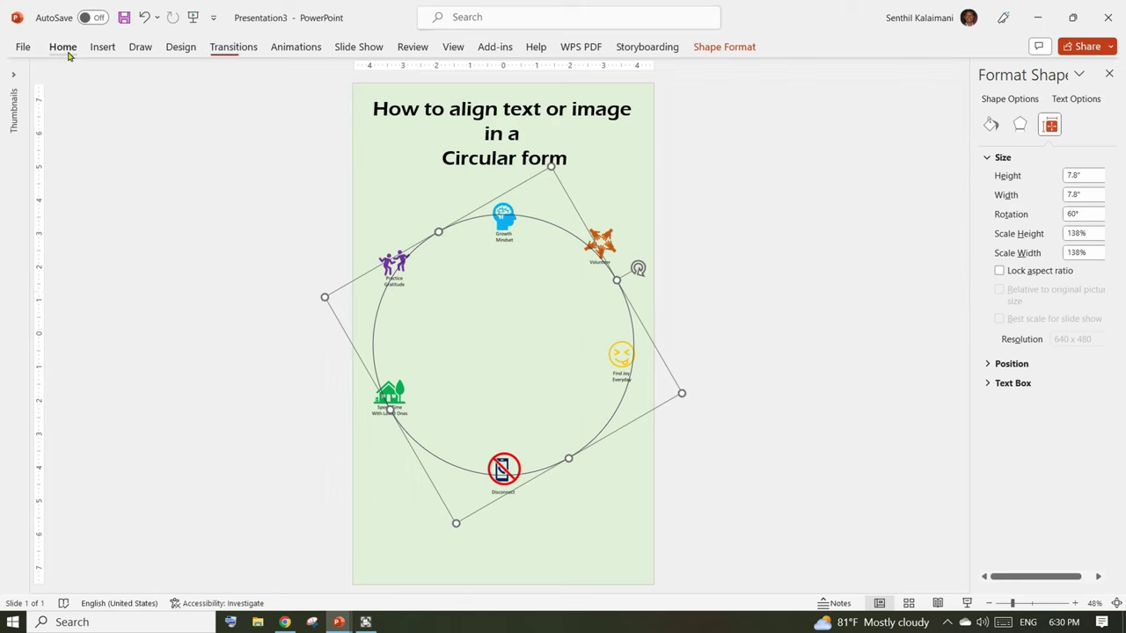
click(637, 75)
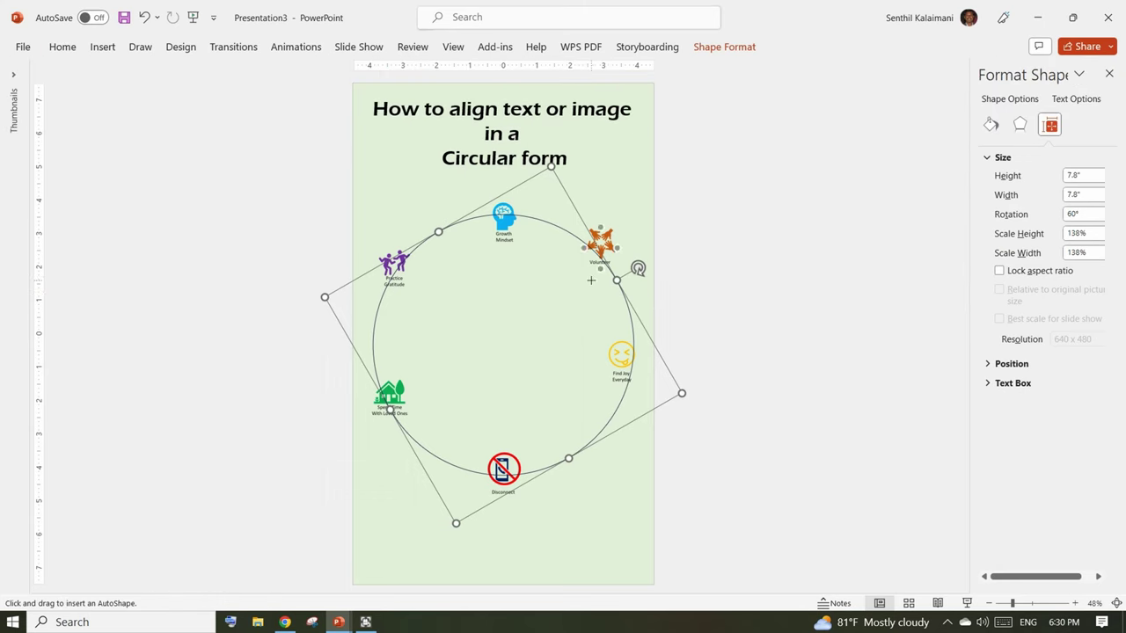
drag(617, 280, 390, 409)
click(869, 291)
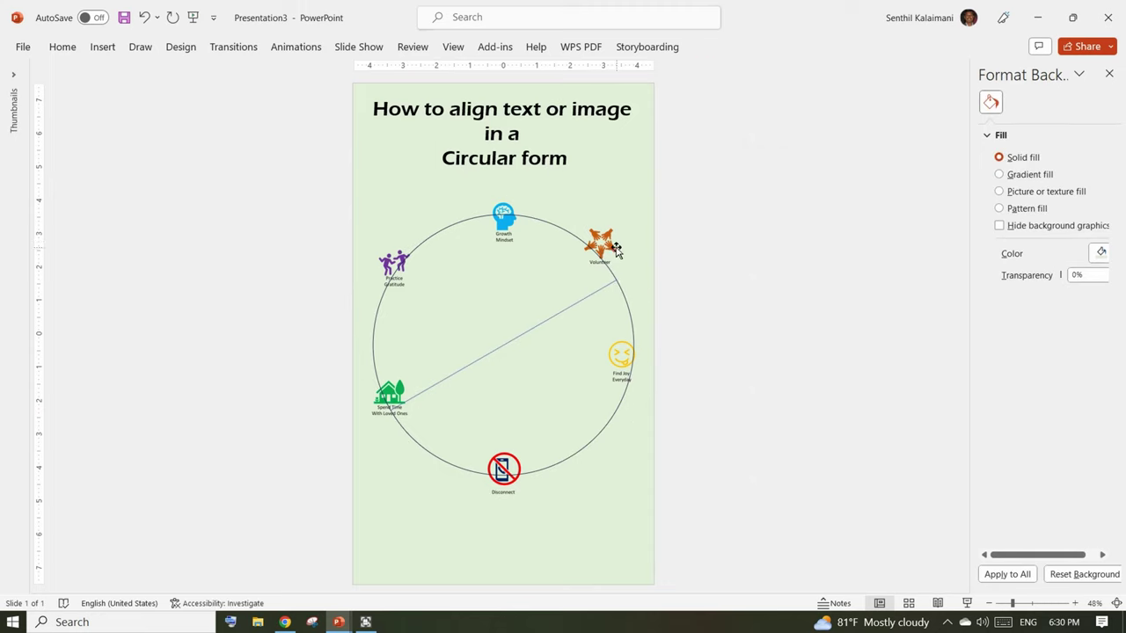
- Put Volunteer on the line's upper end and the house icon on its lower end, then delete the line
drag(602, 244, 617, 279)
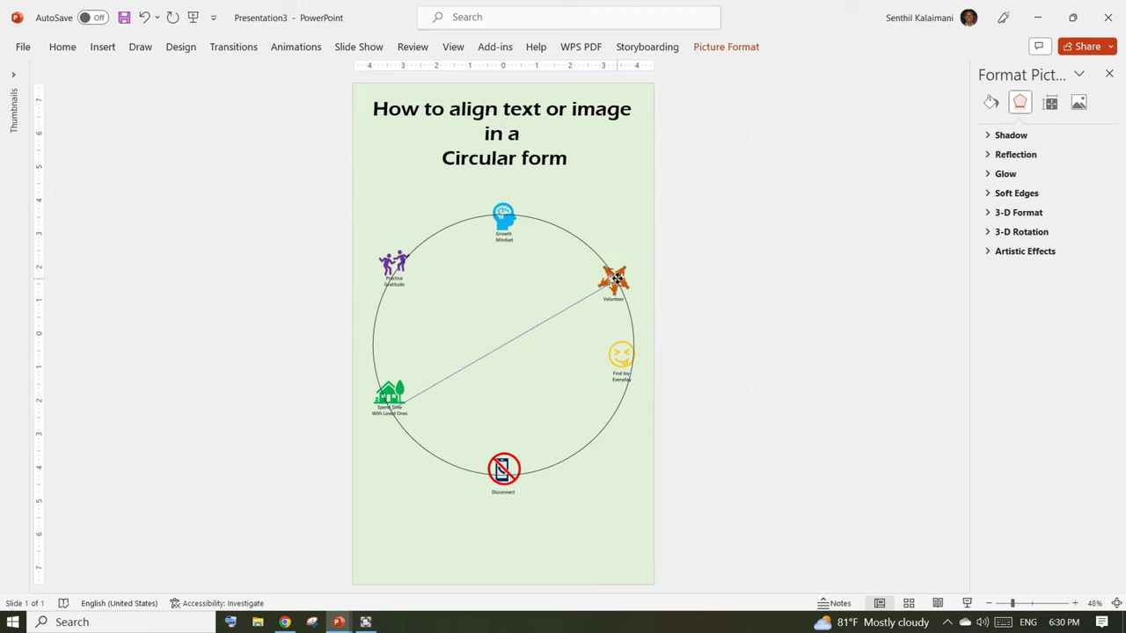
click(400, 387)
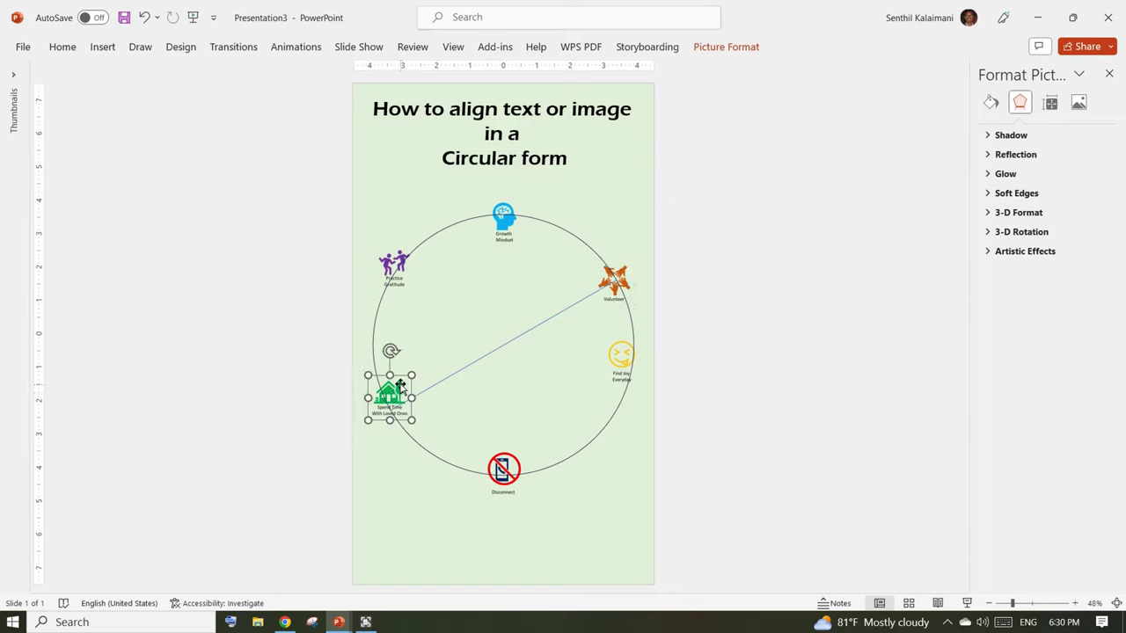
drag(400, 387, 400, 398)
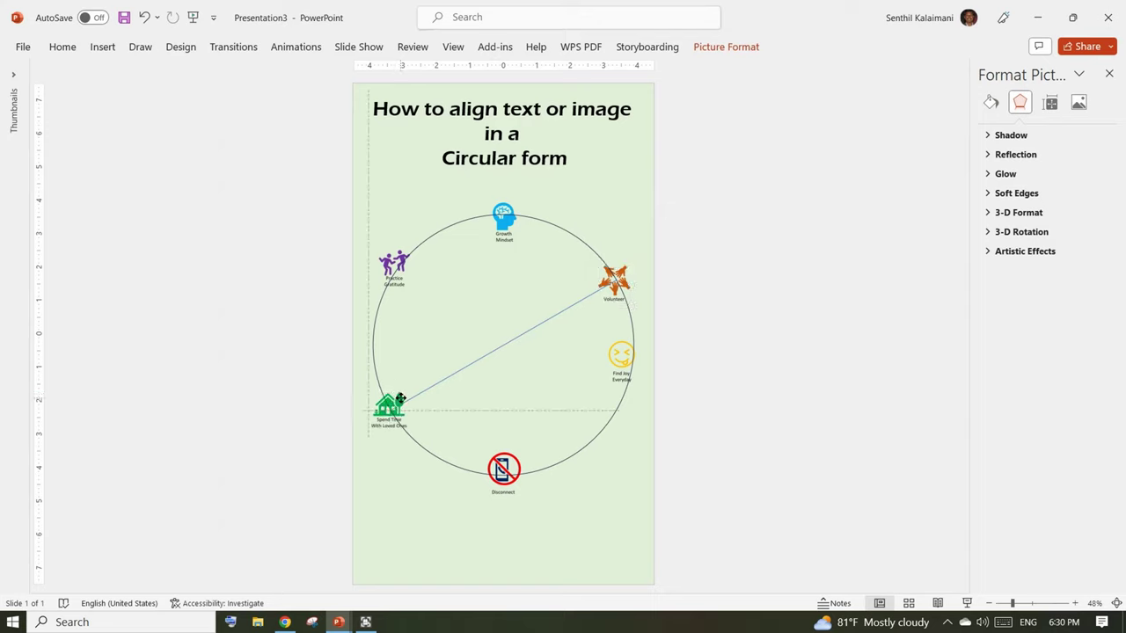
click(527, 332)
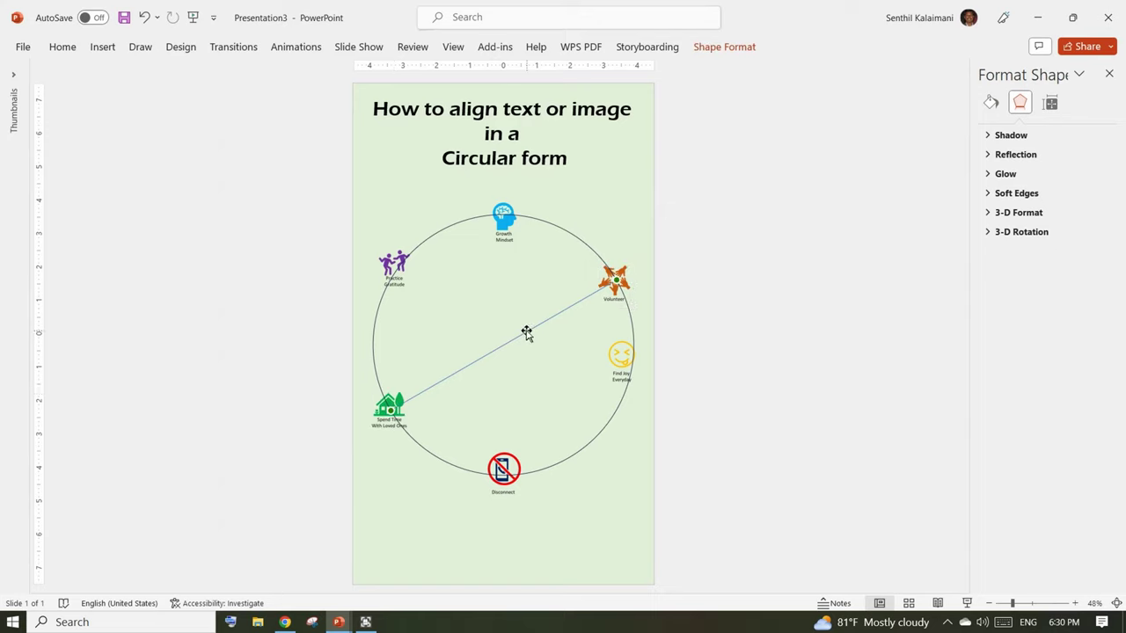
key(Delete)
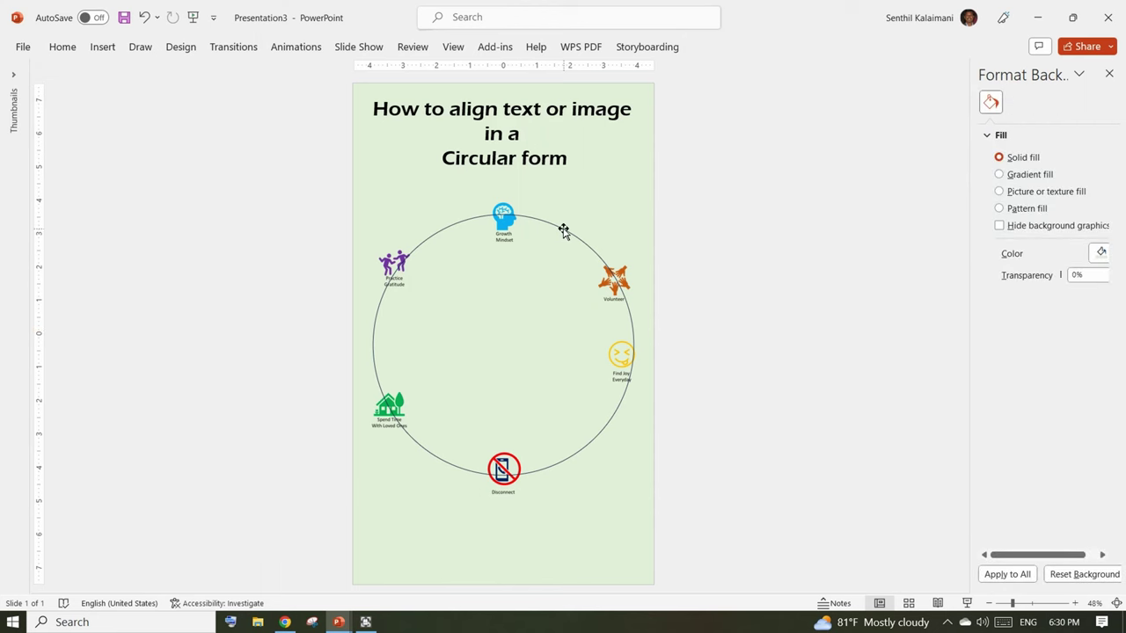
- Change the ring circle's rotation from 60° to 120° in More Rotation Options
click(561, 231)
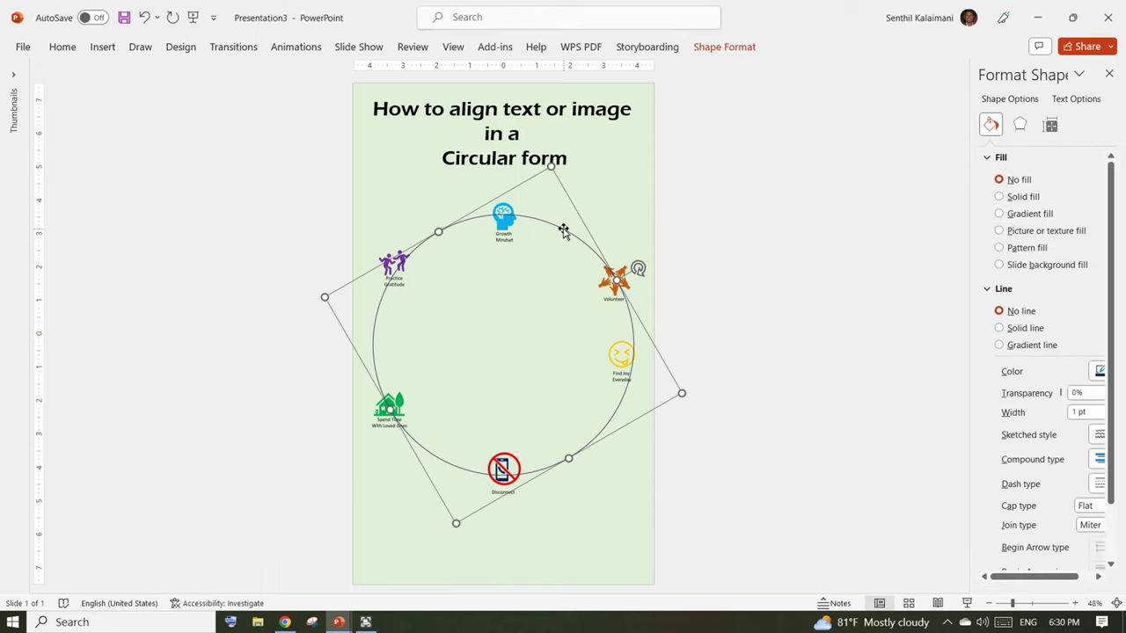
click(737, 47)
click(851, 106)
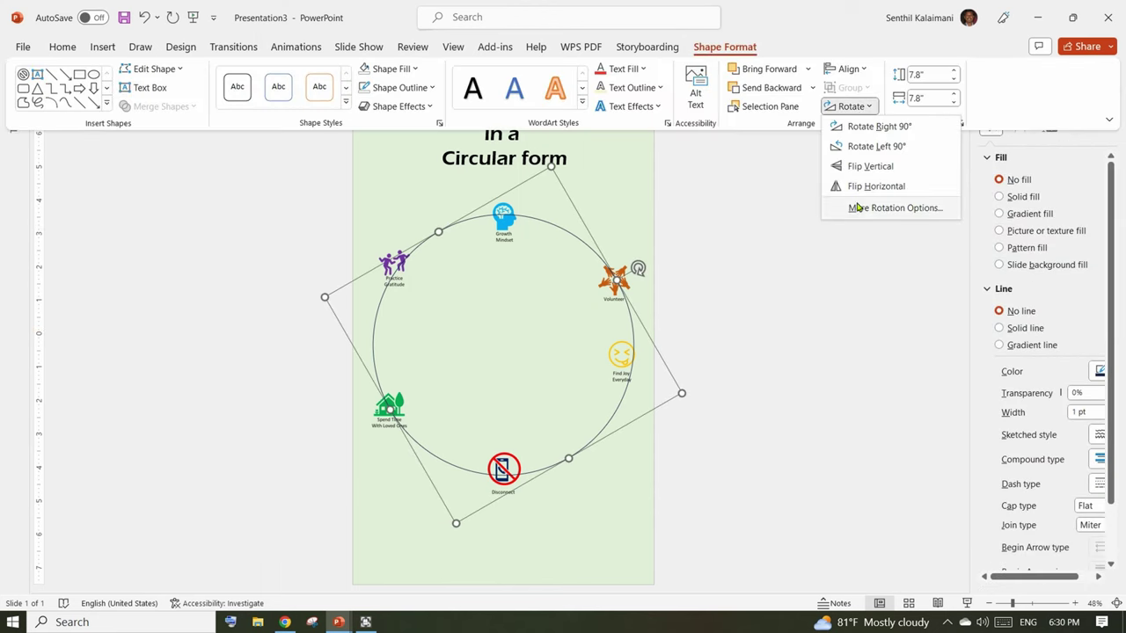
click(858, 208)
click(1070, 215)
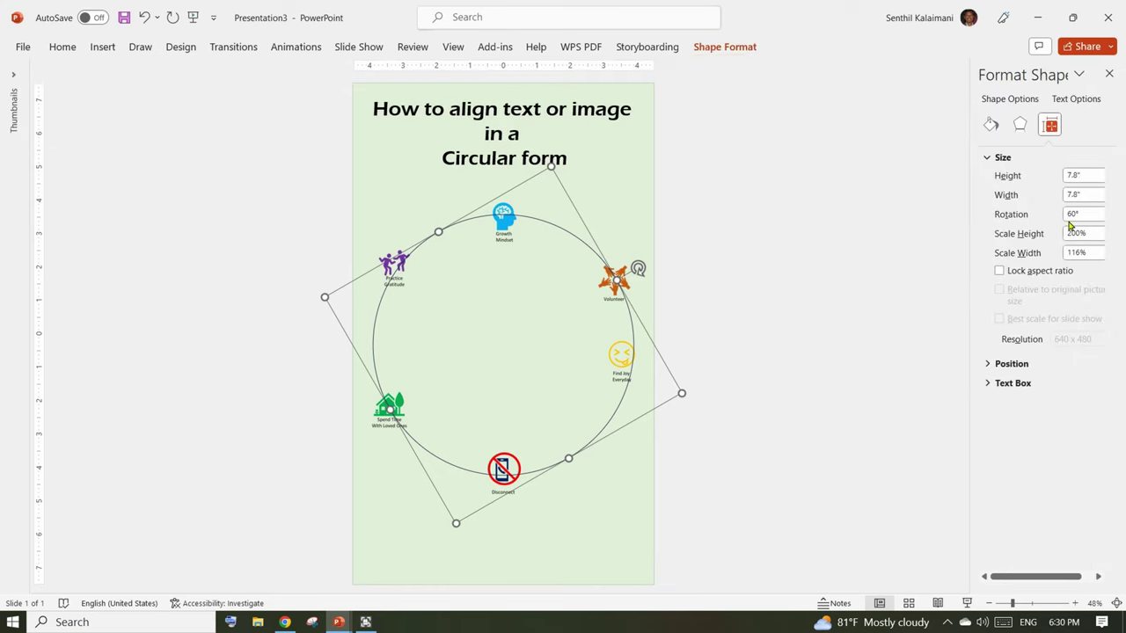
click(1070, 216)
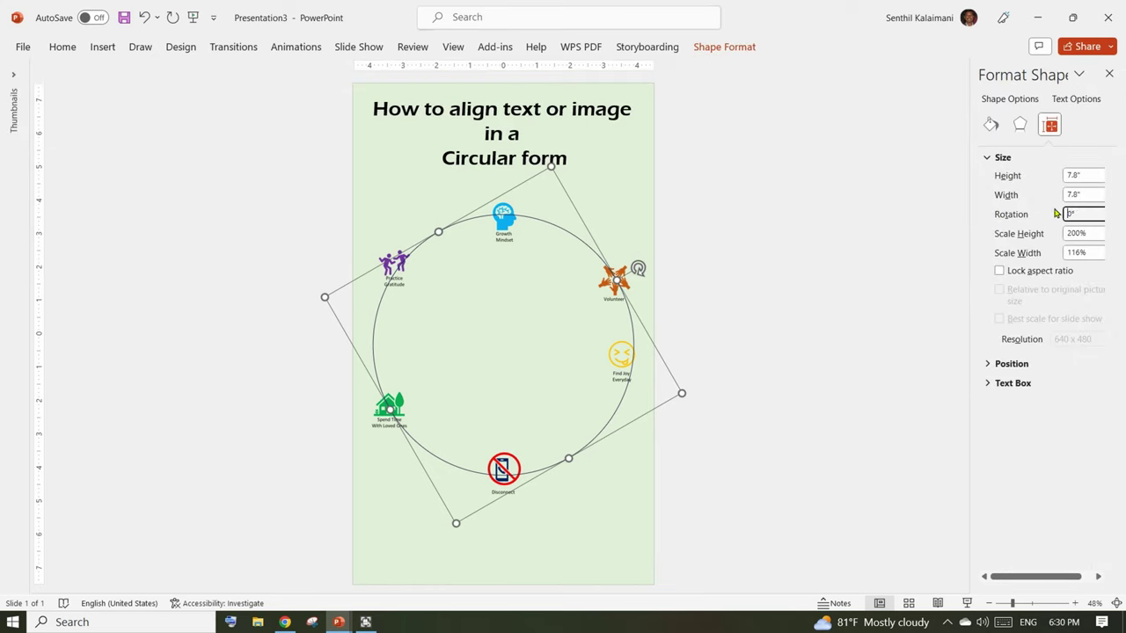
text(120)
key(Return)
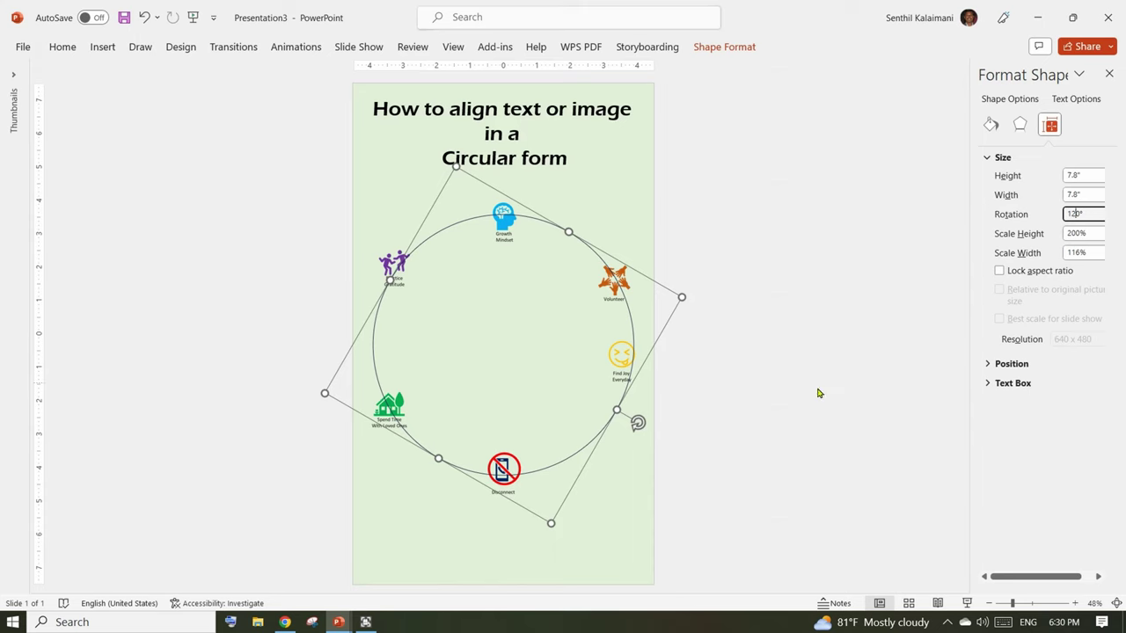
click(730, 47)
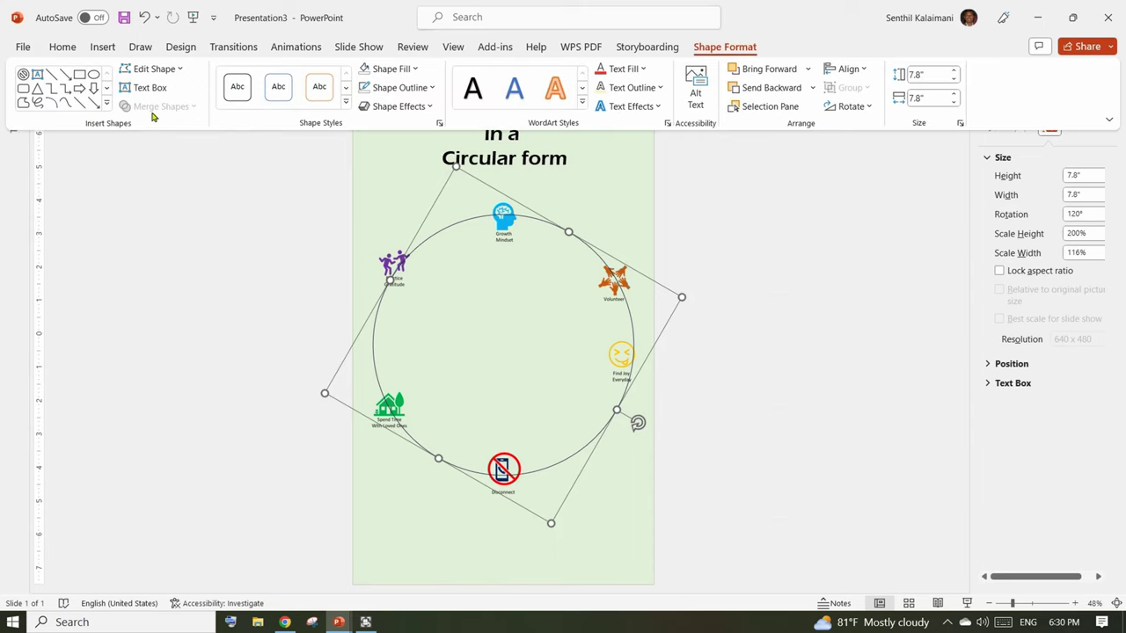
click(51, 75)
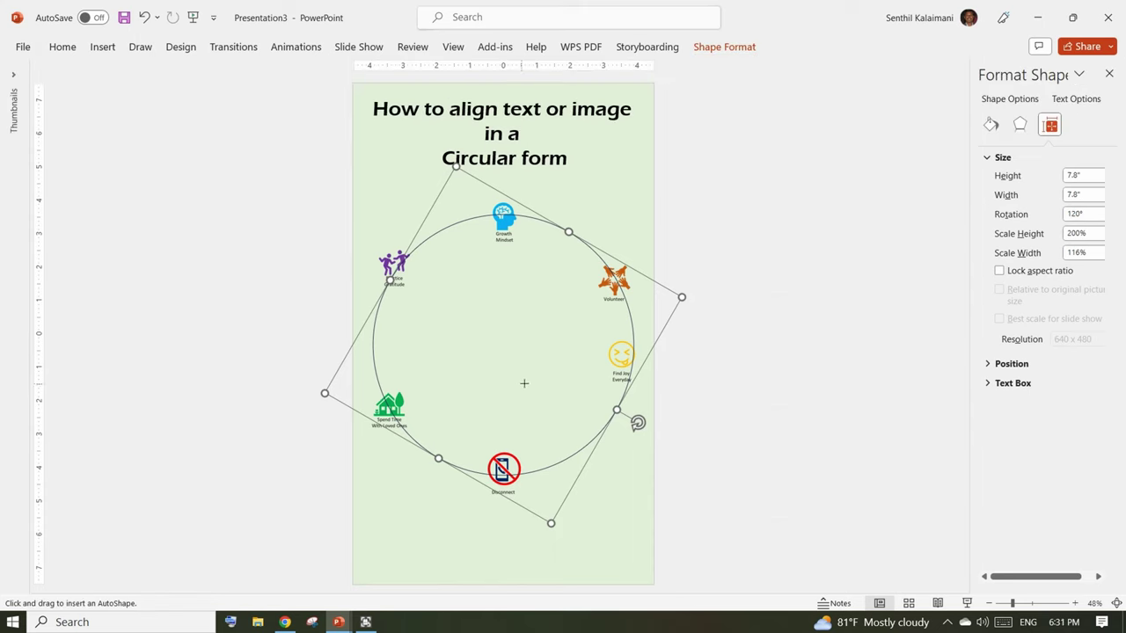
- Draw a diagonal guide line, move Find Joy Everyday and Practice Gratitude onto its ends, then delete it
drag(617, 409, 390, 280)
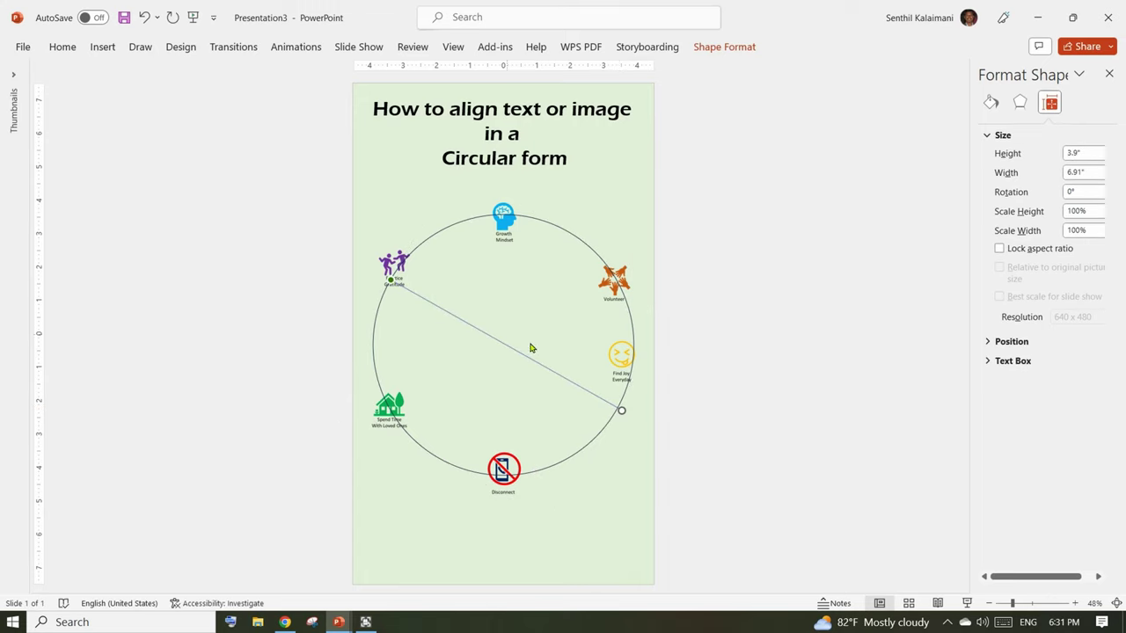
click(769, 362)
drag(621, 356, 617, 407)
click(390, 263)
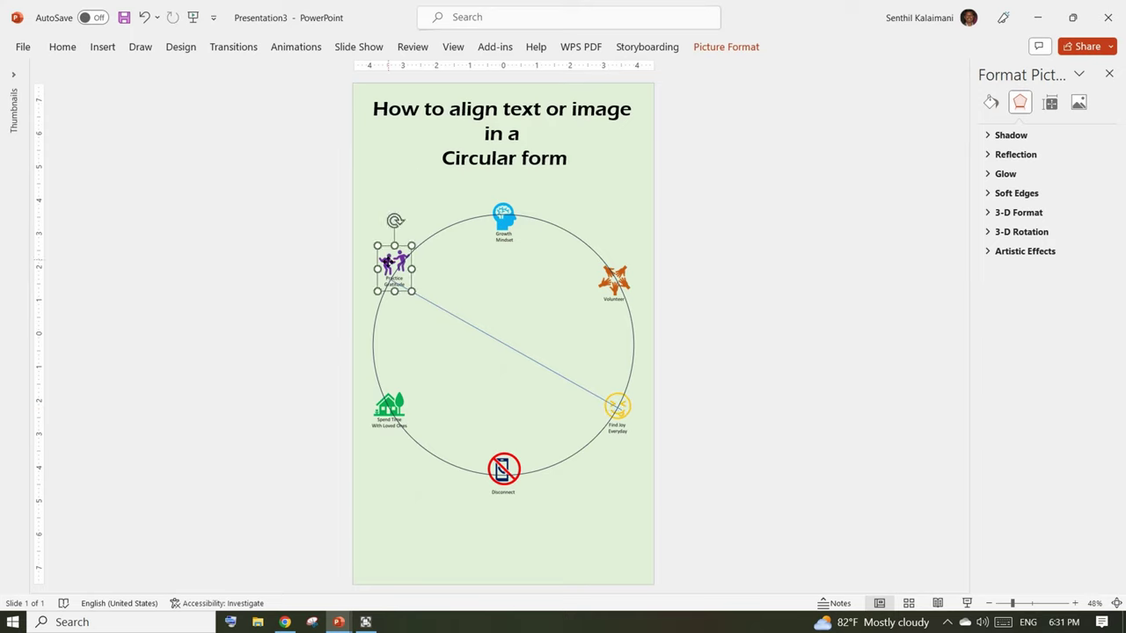
drag(388, 263, 388, 278)
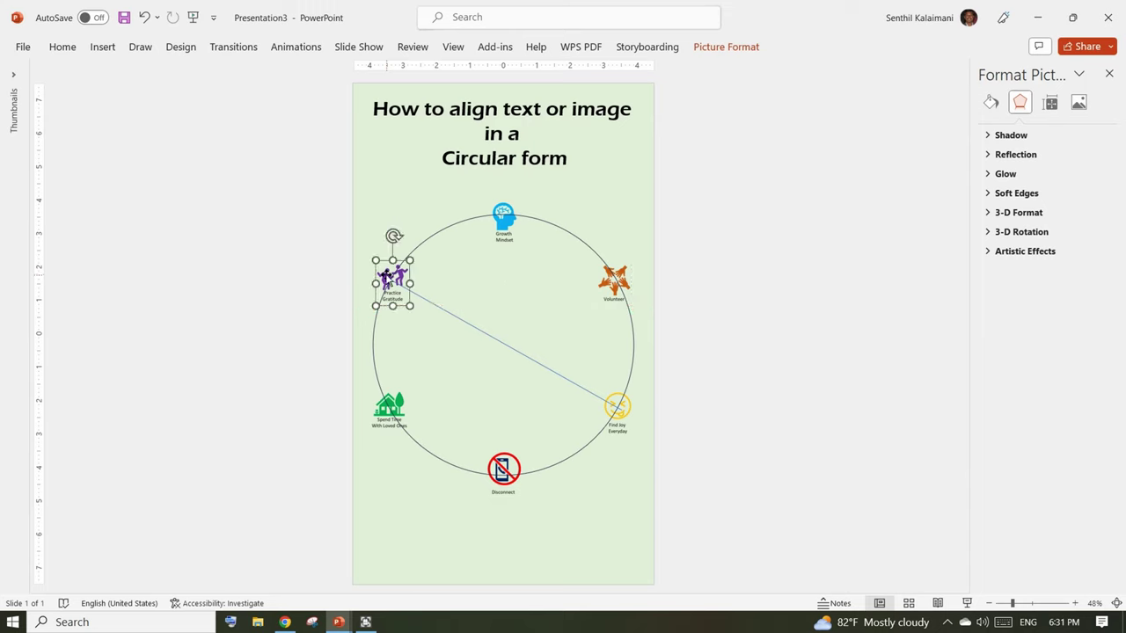
click(526, 358)
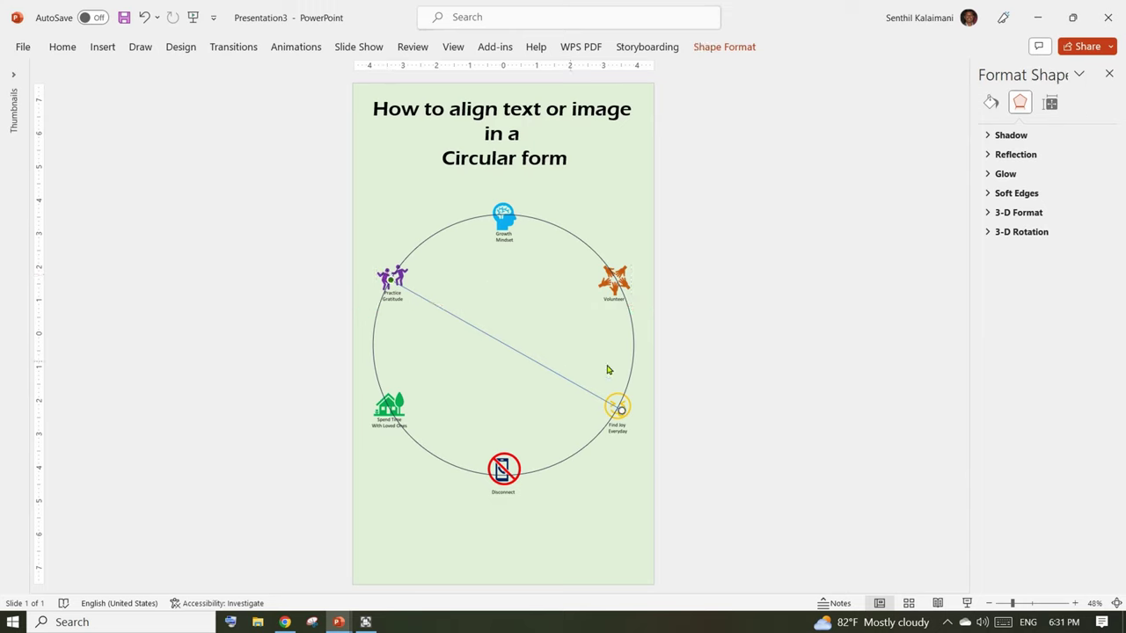
key(Delete)
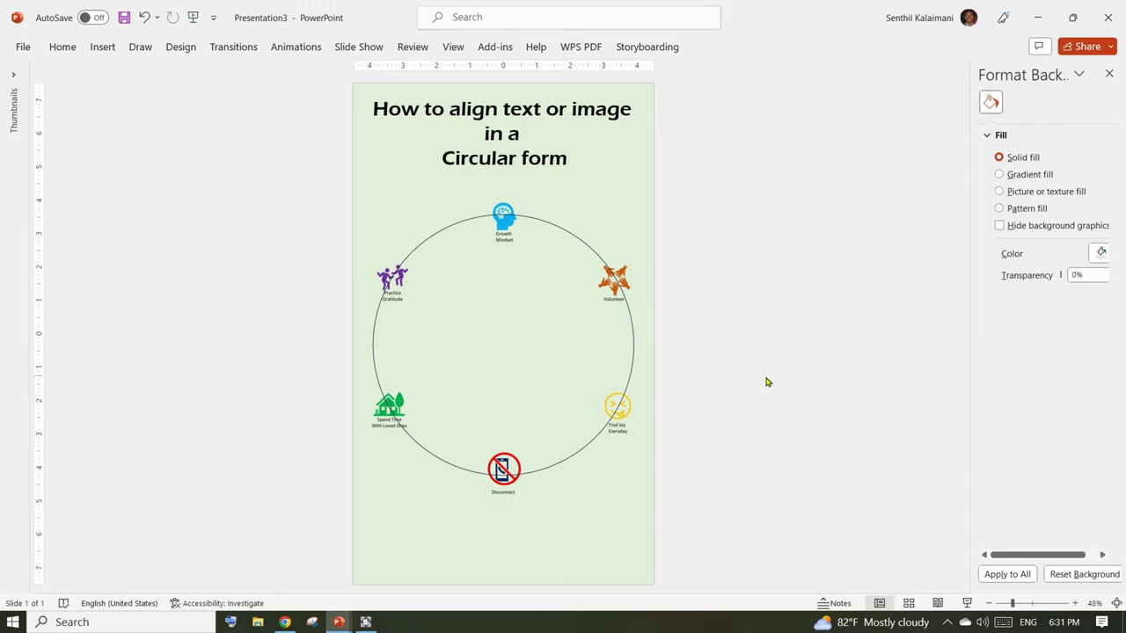
click(61, 48)
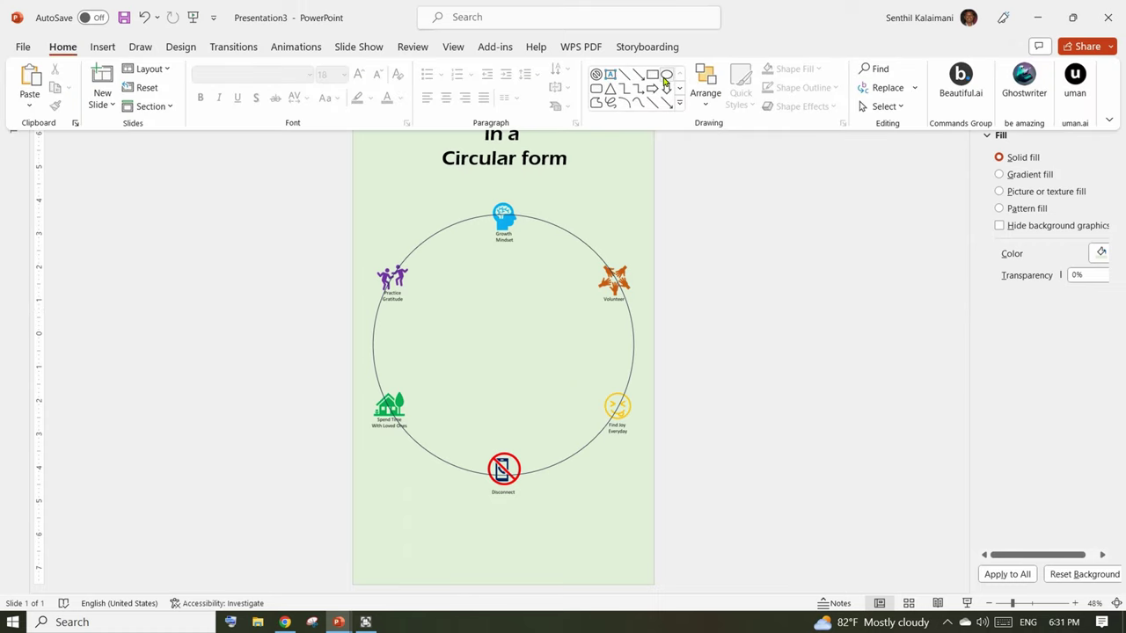
- Draw an oval over the Growth Mindset icon and size it to a 1.5" by 1.5" circle
click(665, 76)
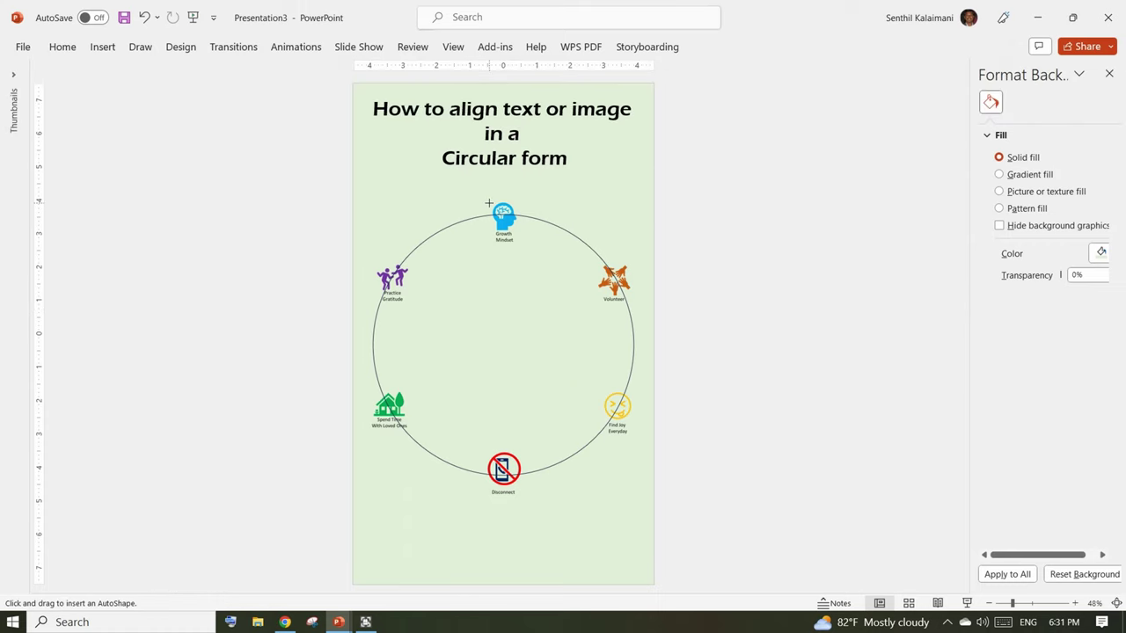
drag(489, 203, 524, 247)
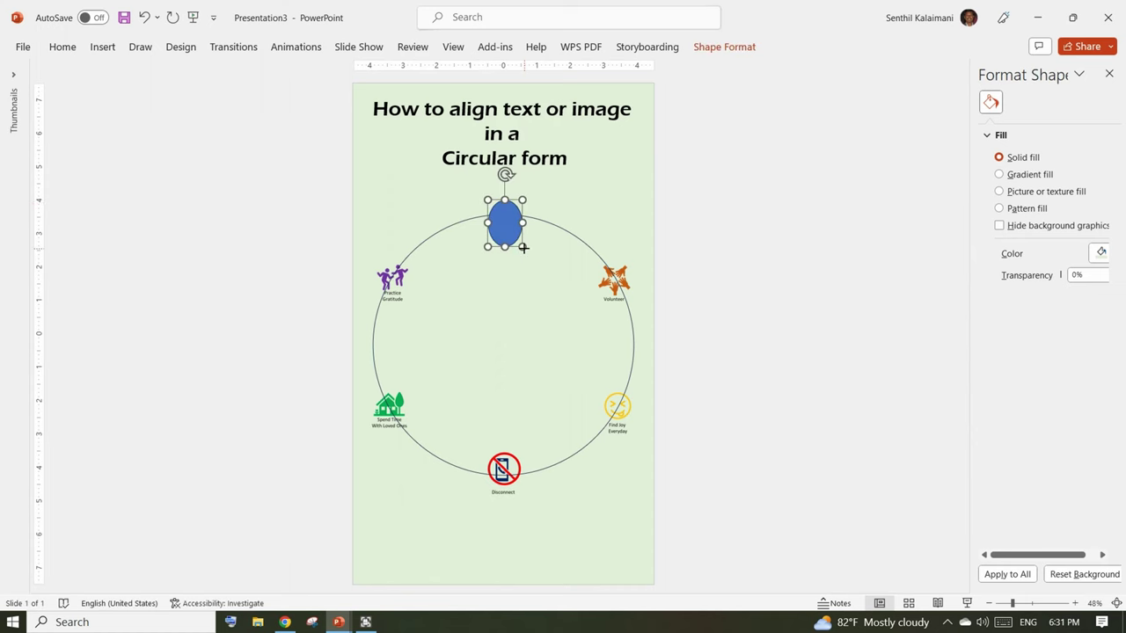
click(724, 47)
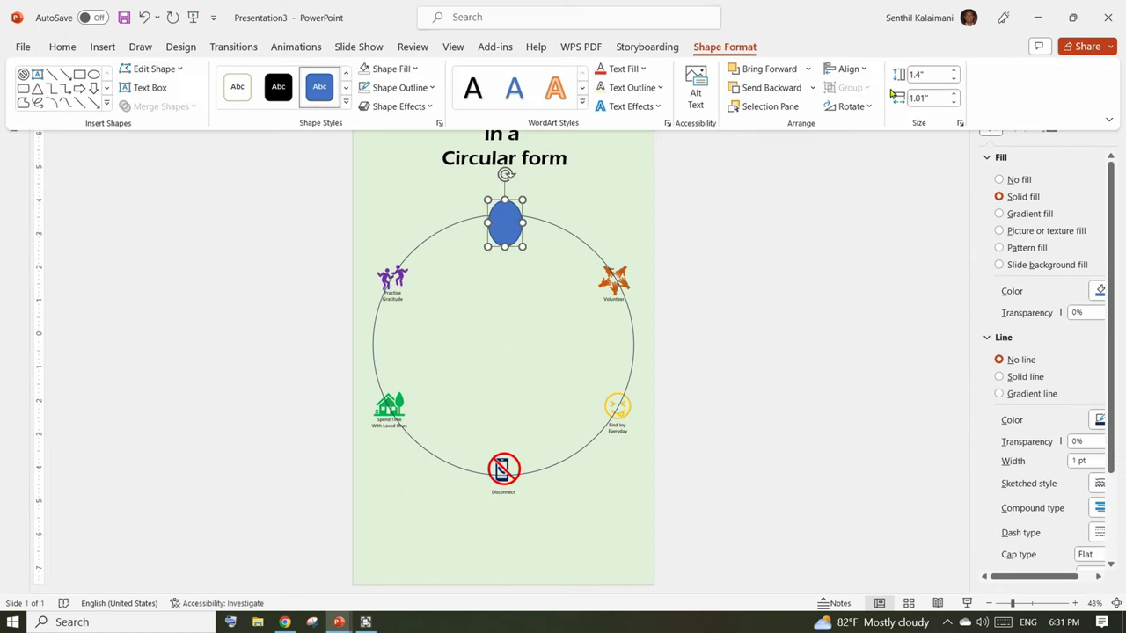
click(935, 75)
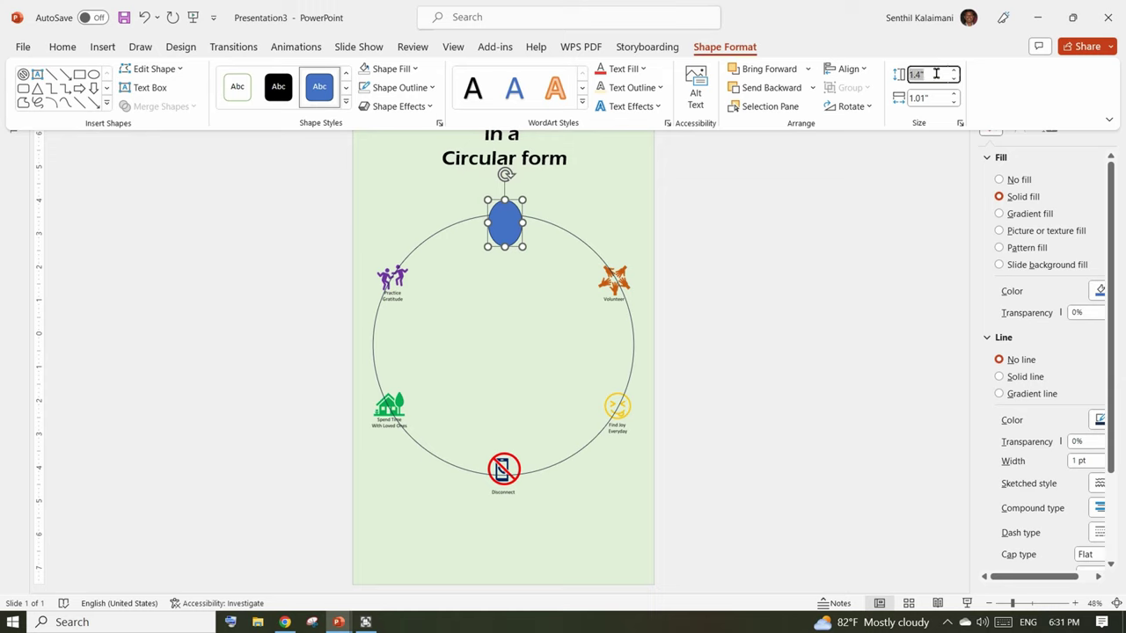
text(1)
text(5)
click(932, 95)
text(1)
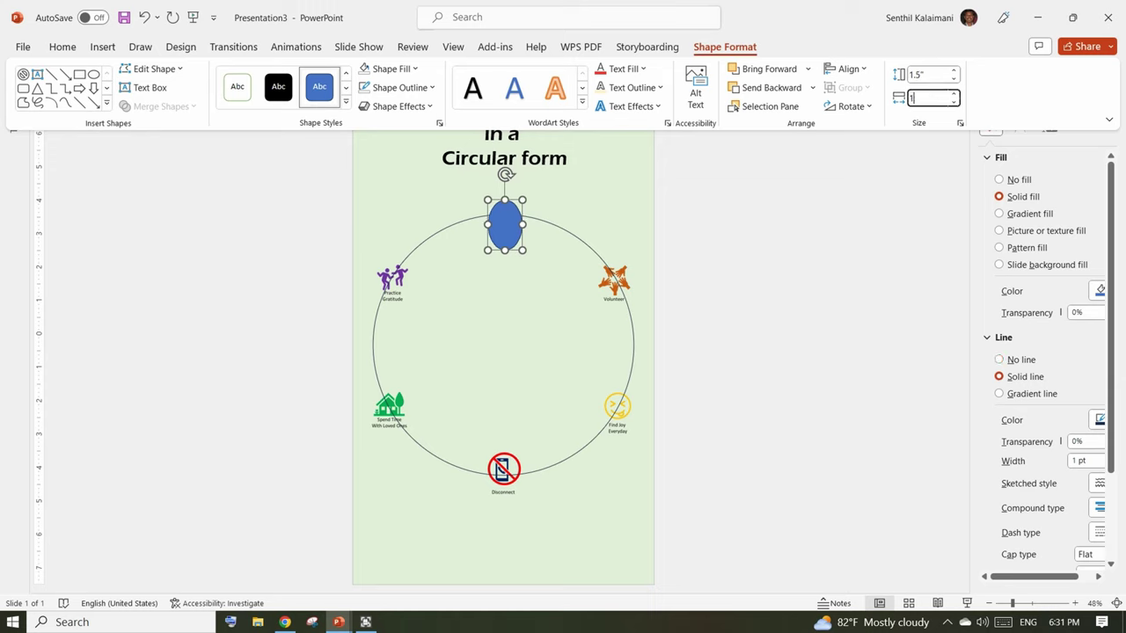
key(Return)
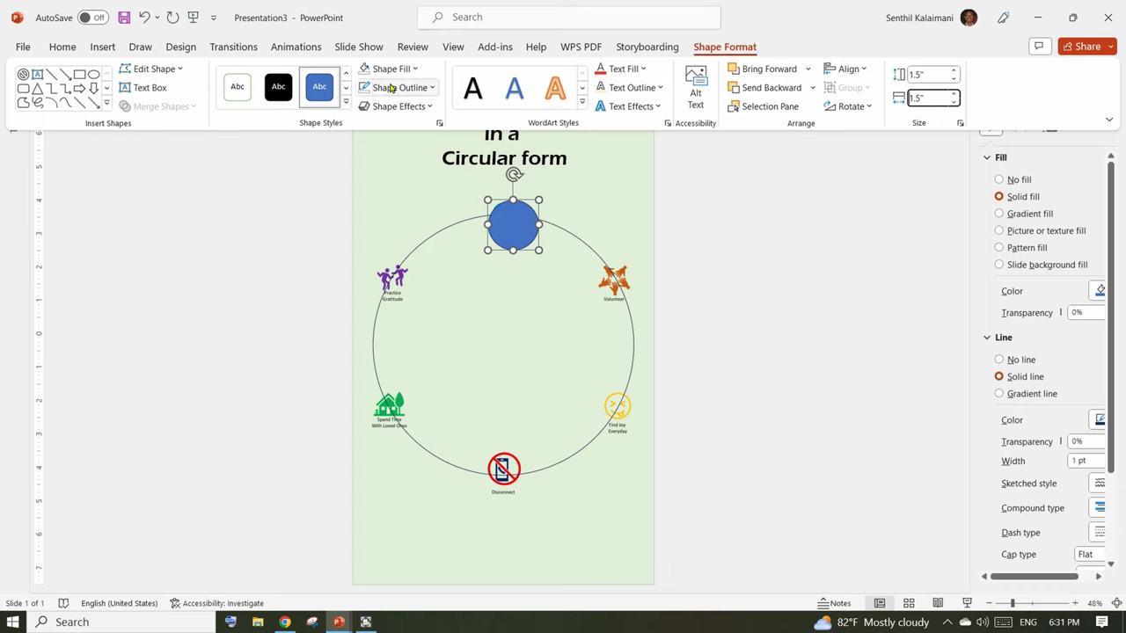
- Give the circle a white fill, no outline, and a soft edges effect
click(391, 68)
click(368, 108)
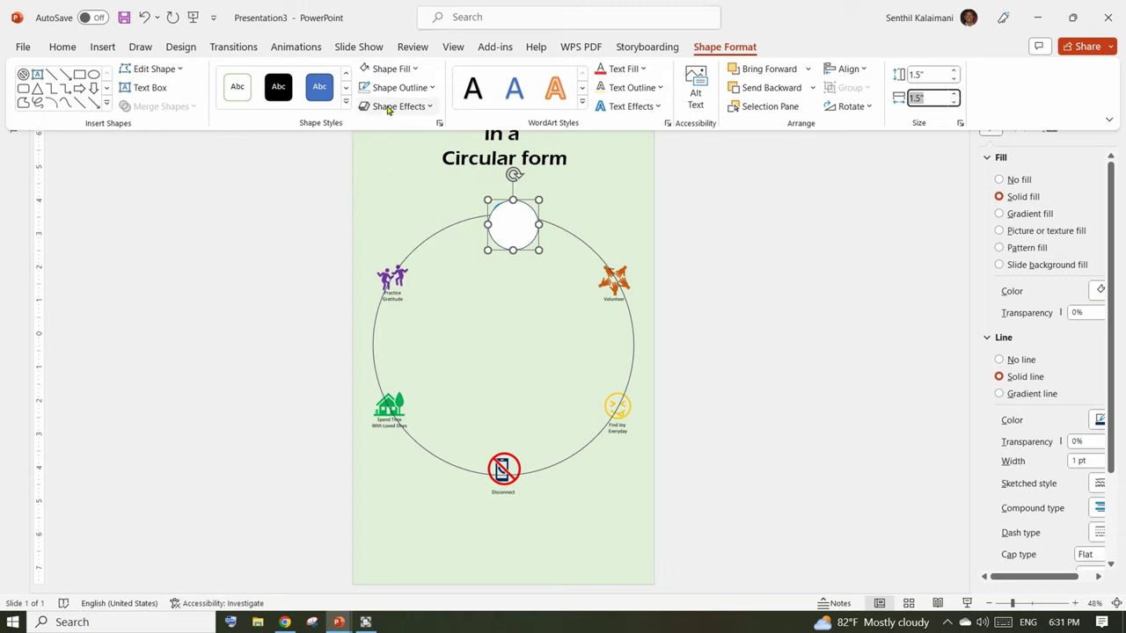
click(403, 88)
click(396, 246)
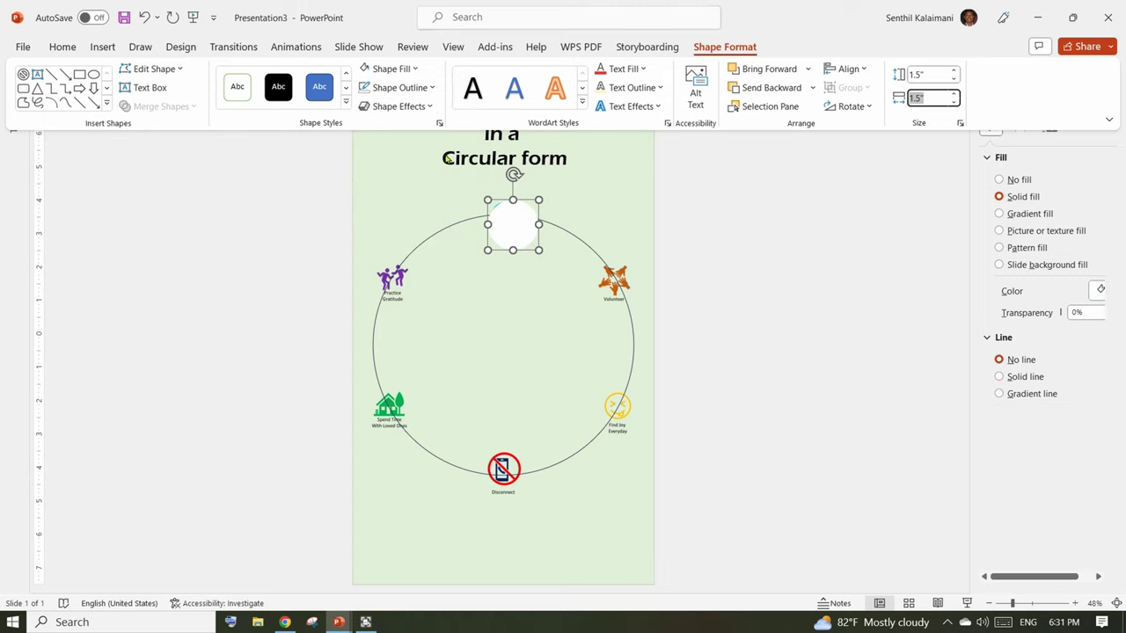
click(400, 107)
mouse_move(410, 301)
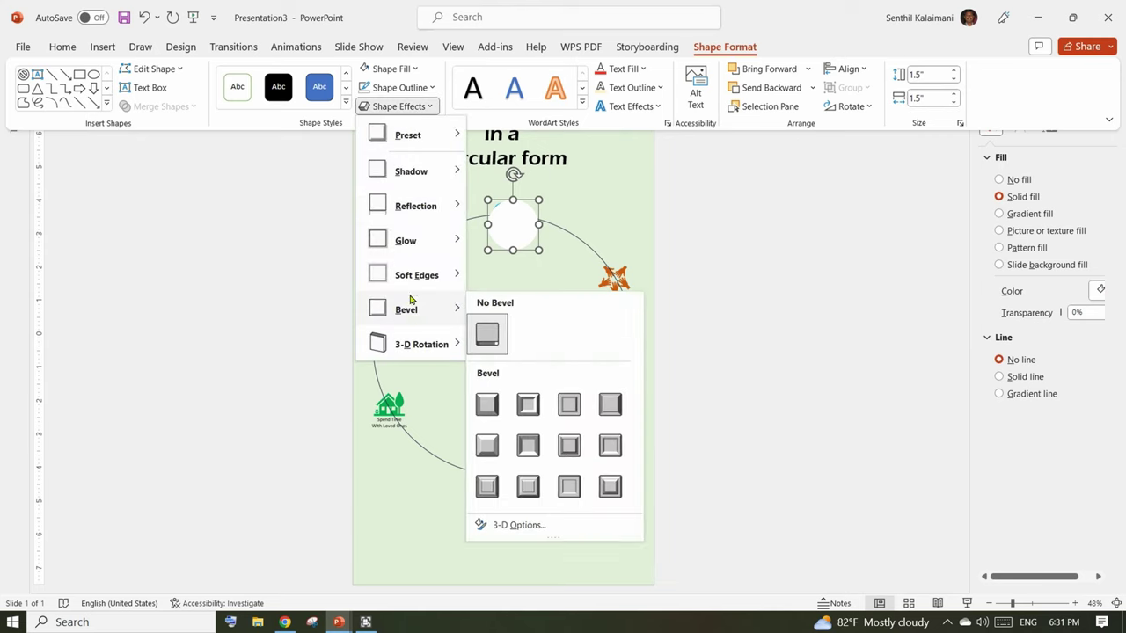
mouse_move(414, 275)
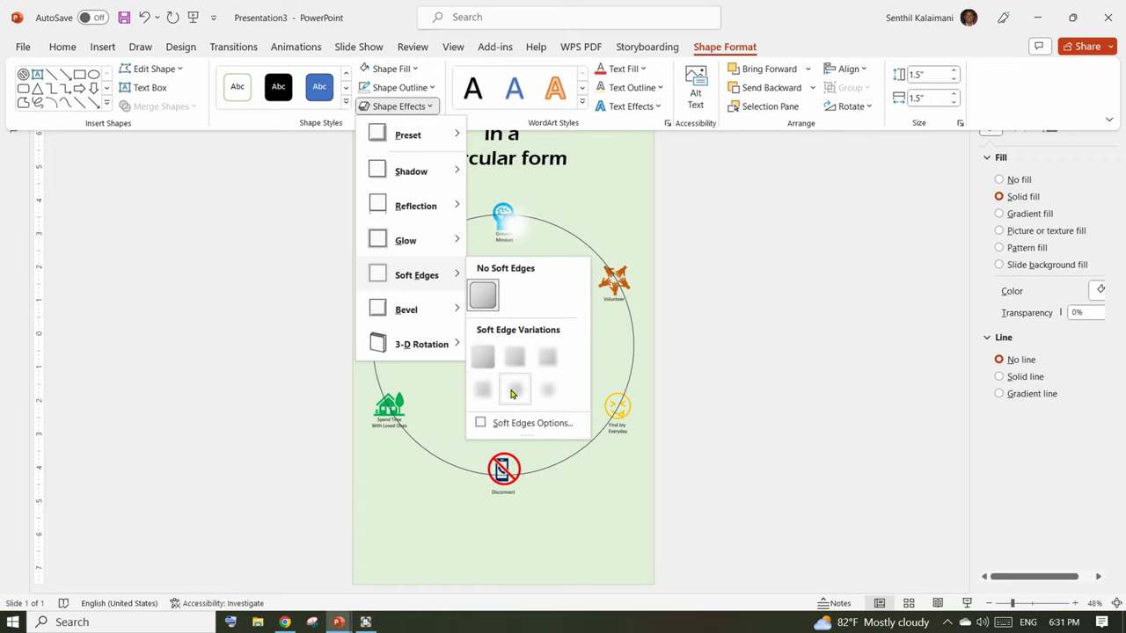
click(513, 391)
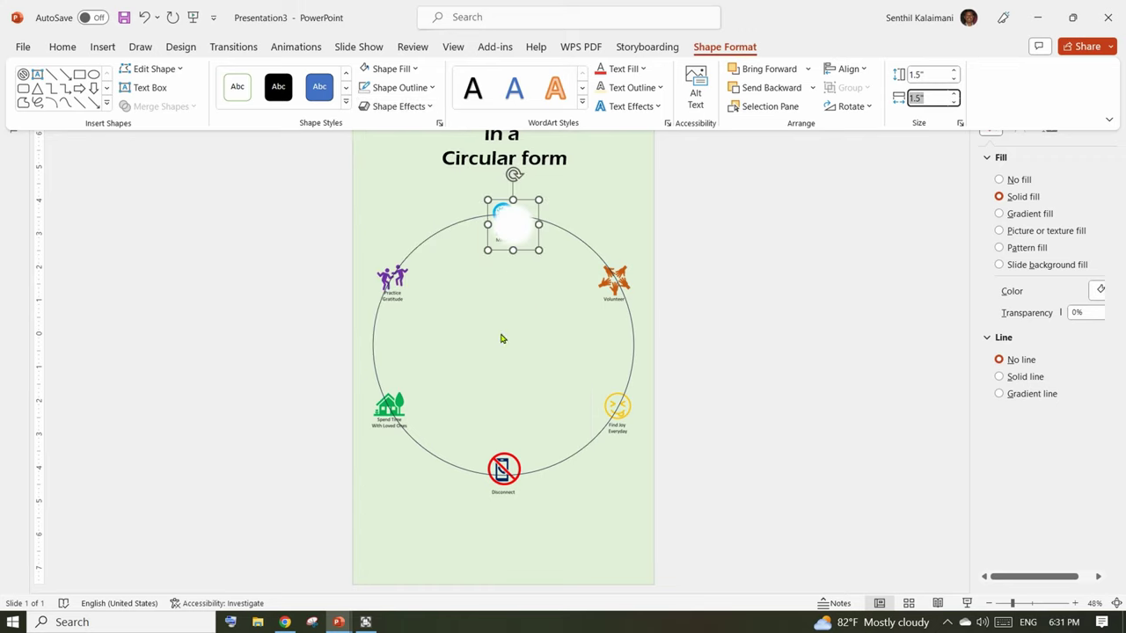
click(514, 228)
- Enlarge the white circle slightly and send it behind the Growth Mindset icon
drag(515, 228, 502, 223)
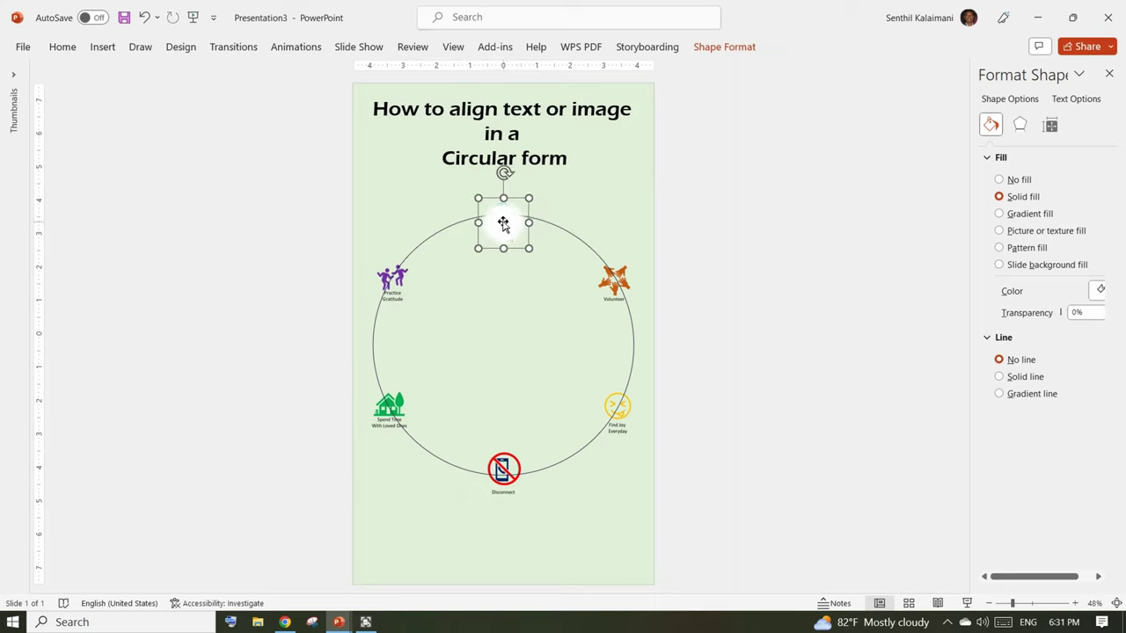
key(shift+Up)
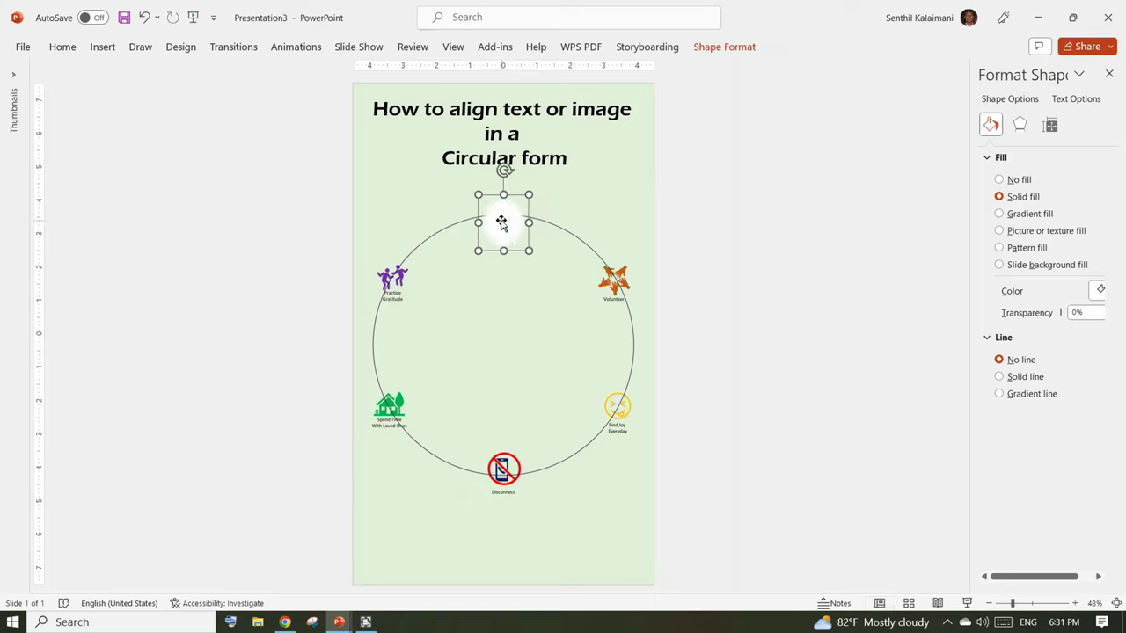
key(shift+Right)
right_click(502, 223)
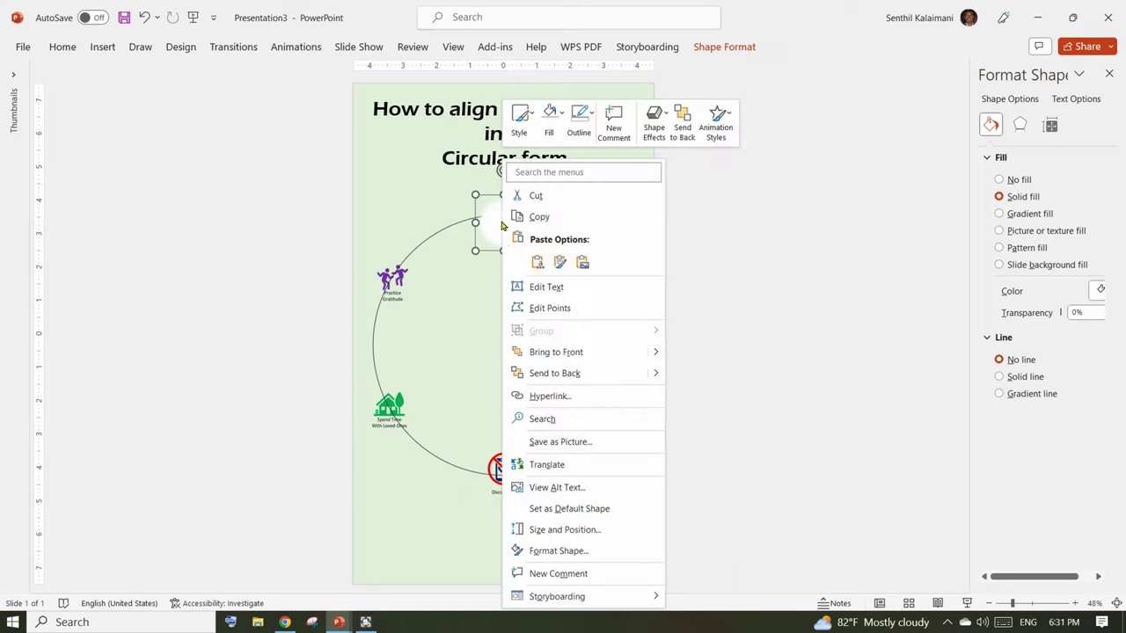
click(533, 374)
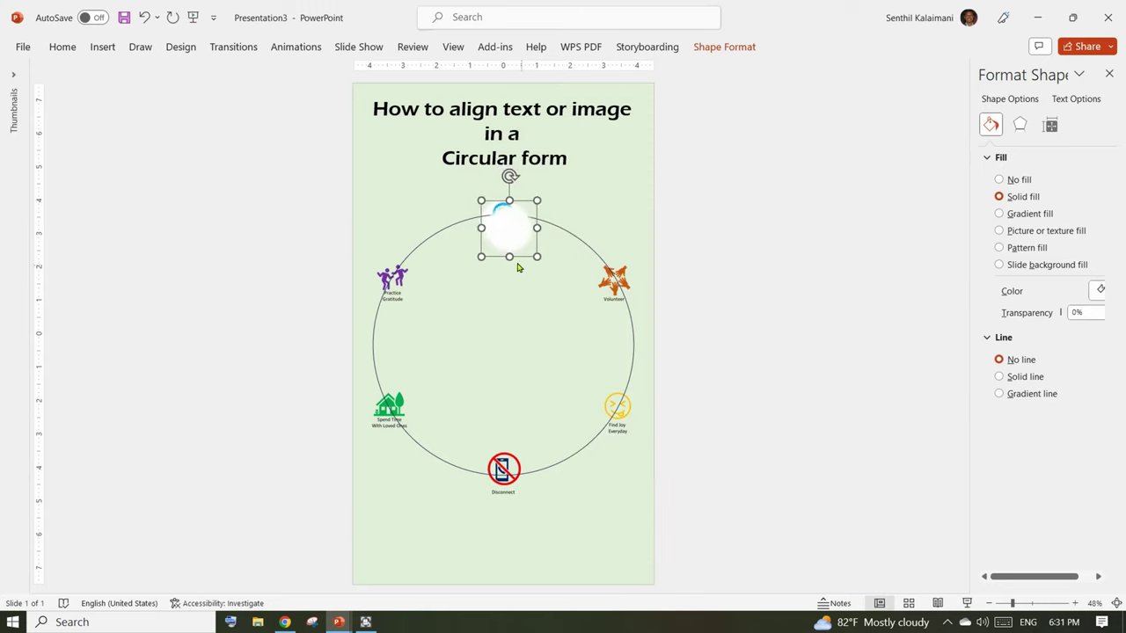
- Place copies of the white circle on the Volunteer, Find Joy, Disconnect and Spend Time icons
drag(510, 231, 616, 287)
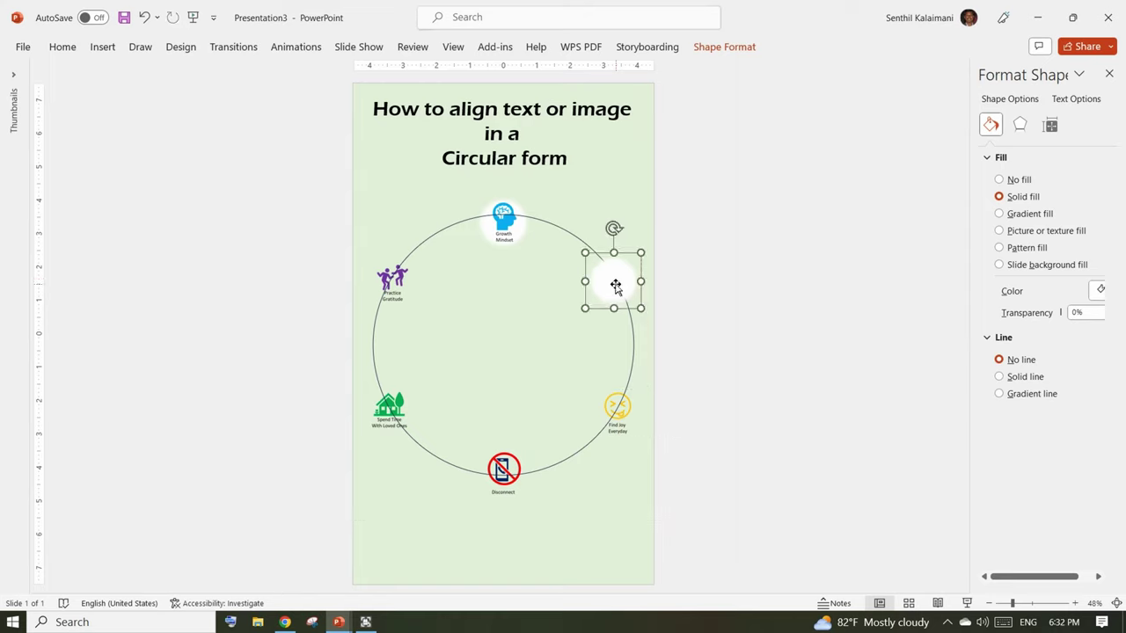
key(ctrl+d)
drag(732, 331, 624, 402)
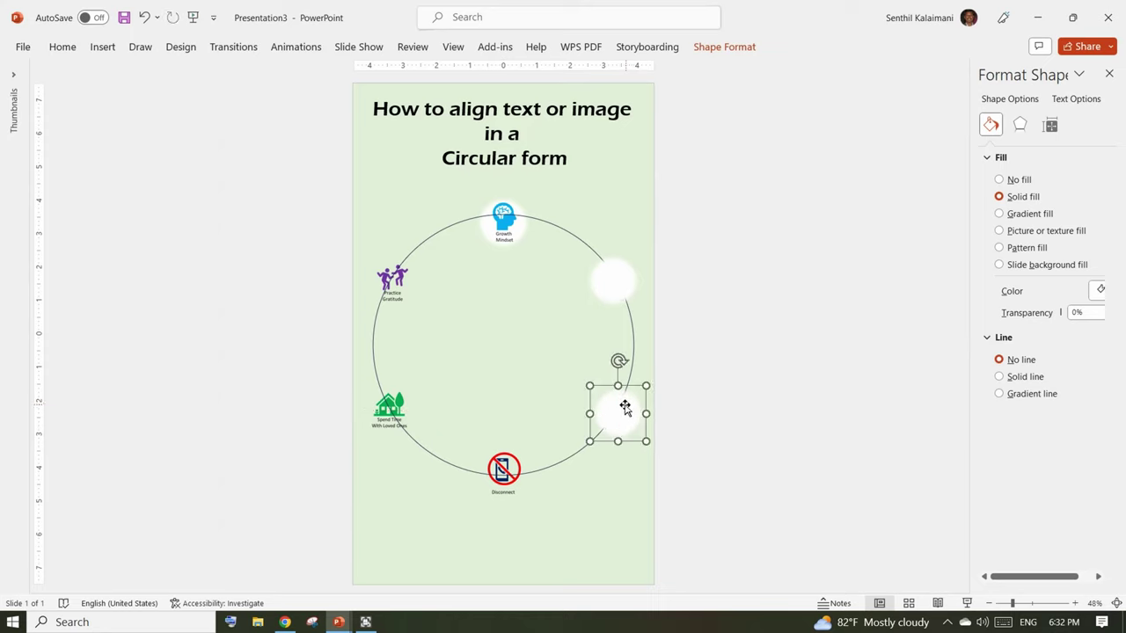
key(ctrl+d)
drag(626, 548, 509, 476)
key(Tab)
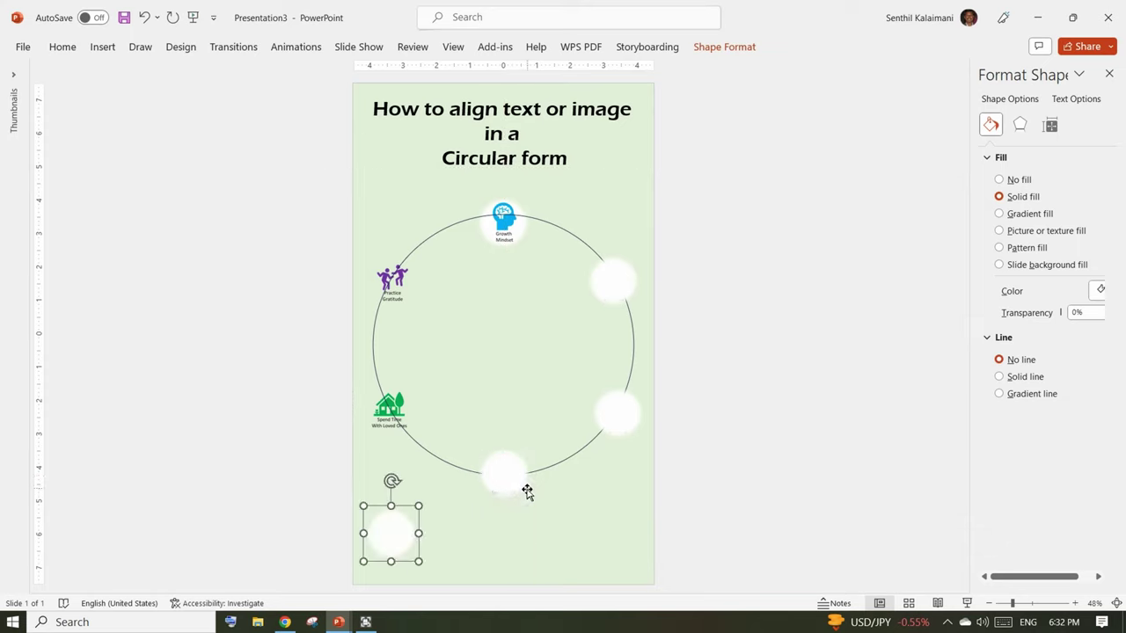
mouse_move(390, 532)
mouse_down()
mouse_move(380, 415)
mouse_move(393, 414)
mouse_move(281, 352)
mouse_move(385, 290)
mouse_up()
click(322, 319)
- Select the placed white circles and send them all to the back behind their icons
shift+click(380, 419)
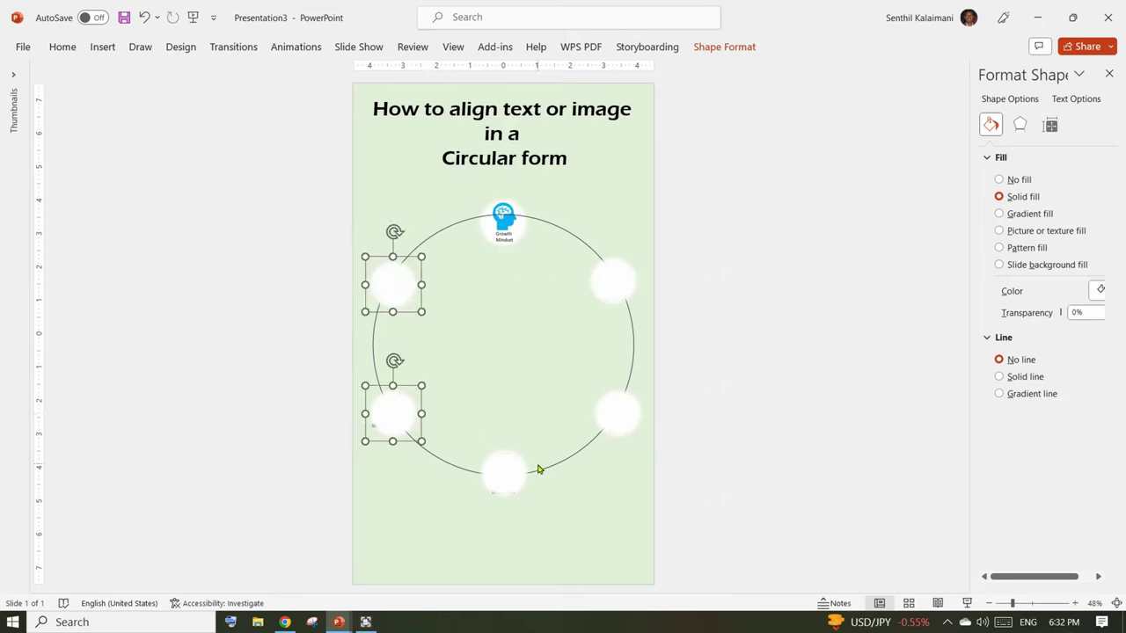
shift+click(515, 478)
shift+click(616, 289)
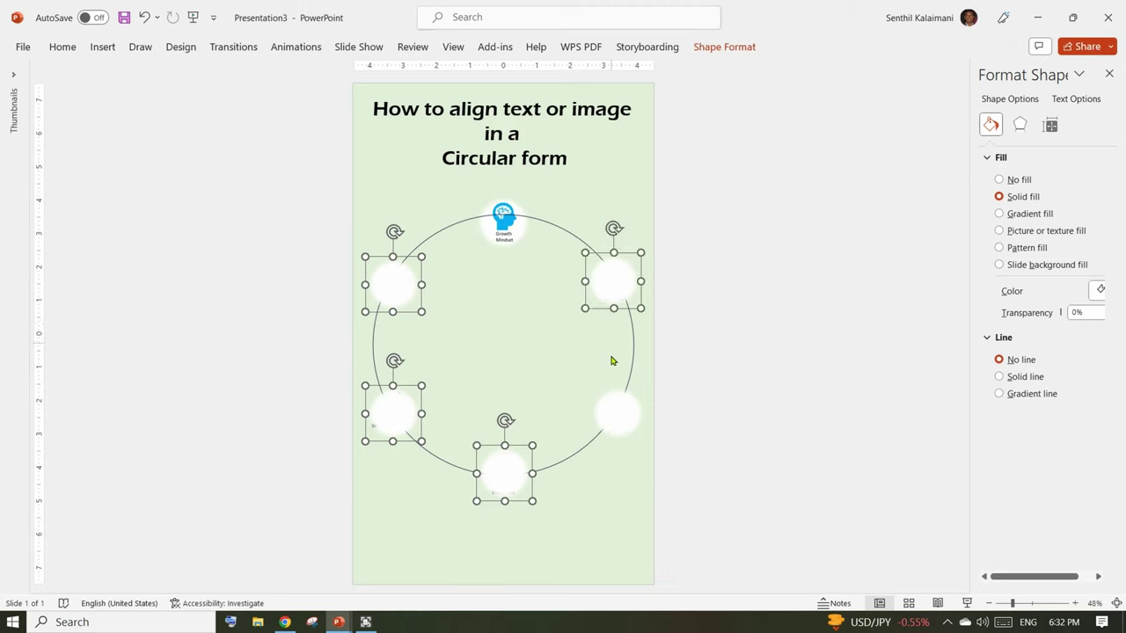
shift+click(613, 421)
right_click(614, 413)
click(679, 250)
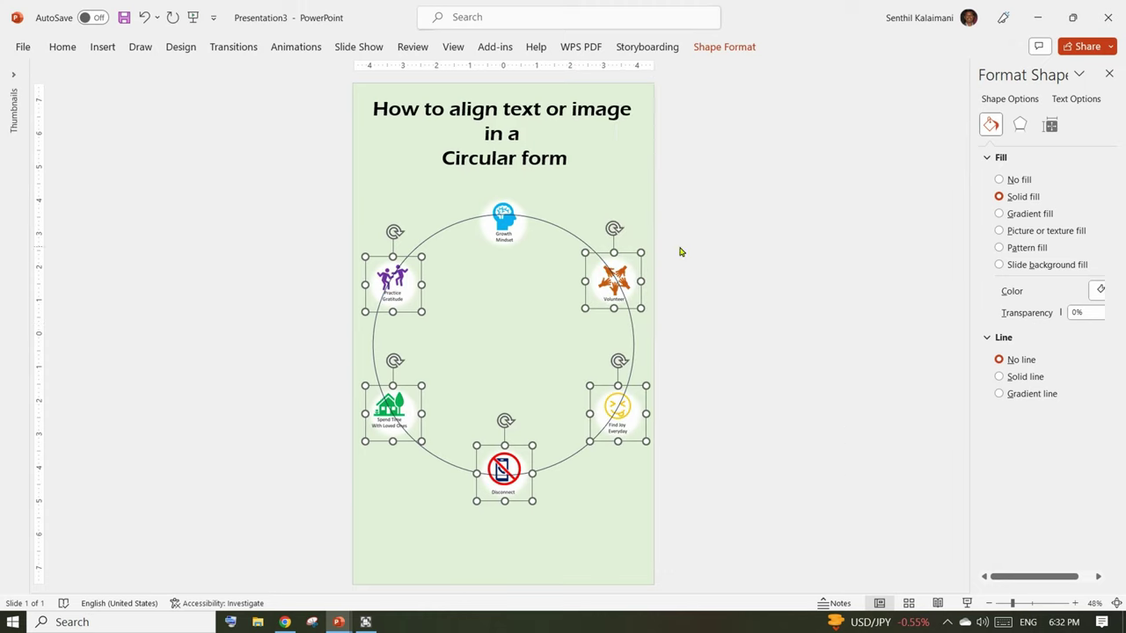
click(778, 264)
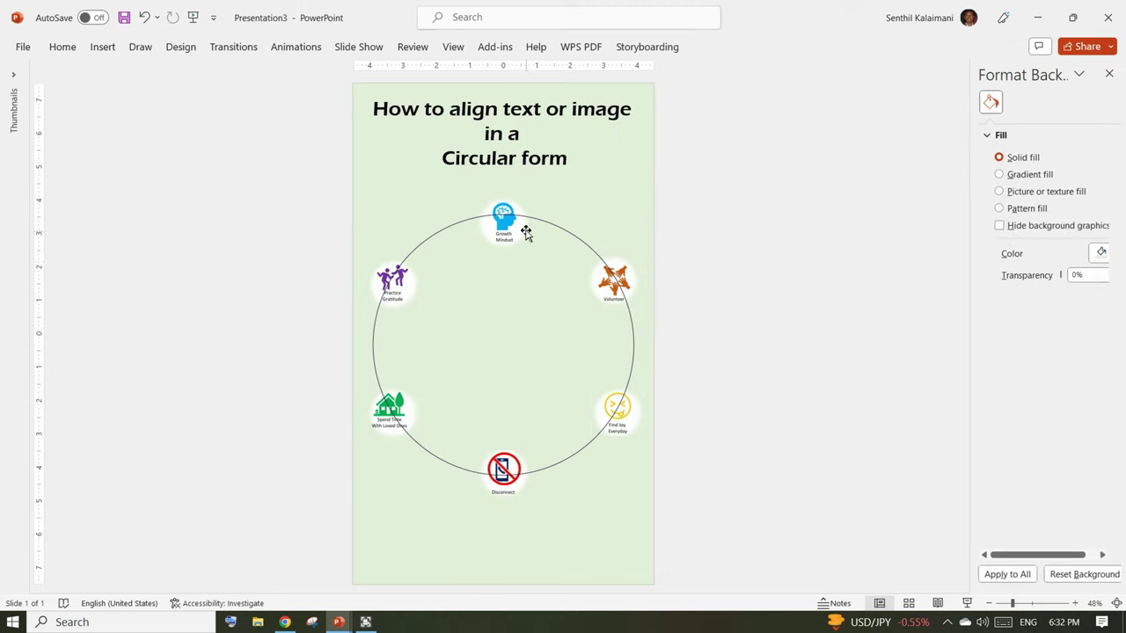
- Clear the large ring circle's 120° rotation back to 0° in More Rotation Options
click(563, 229)
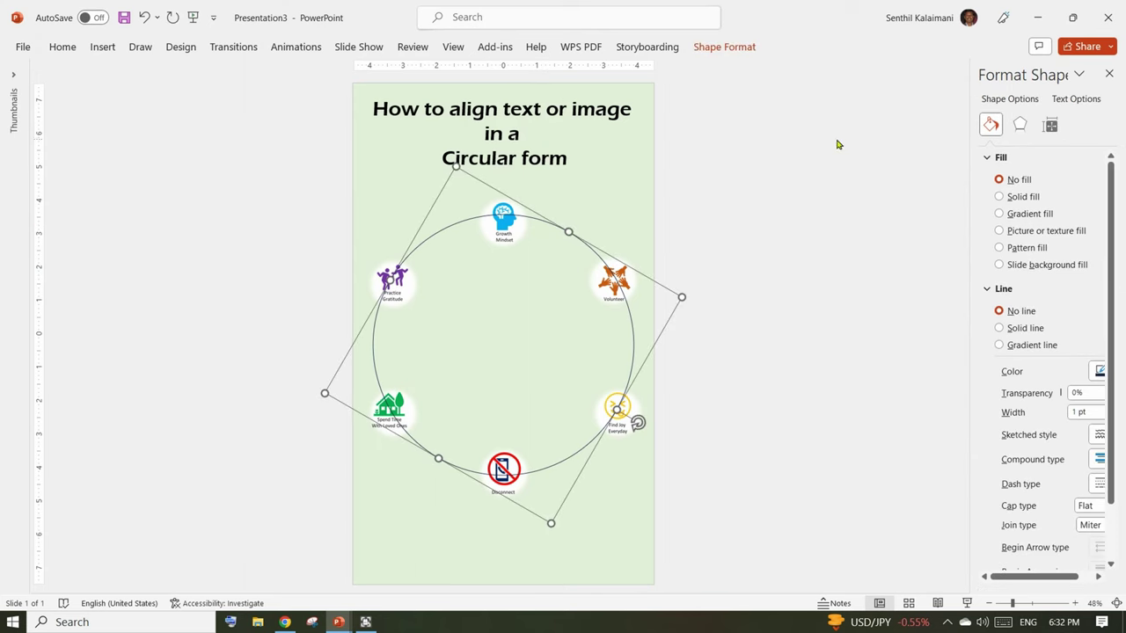
click(717, 50)
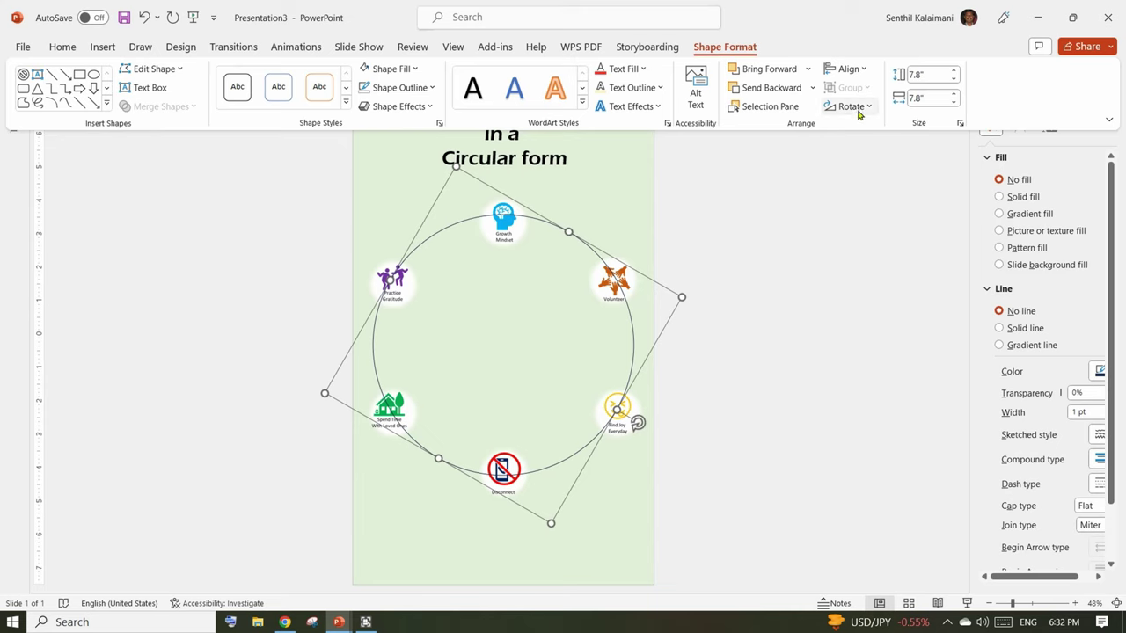
click(856, 107)
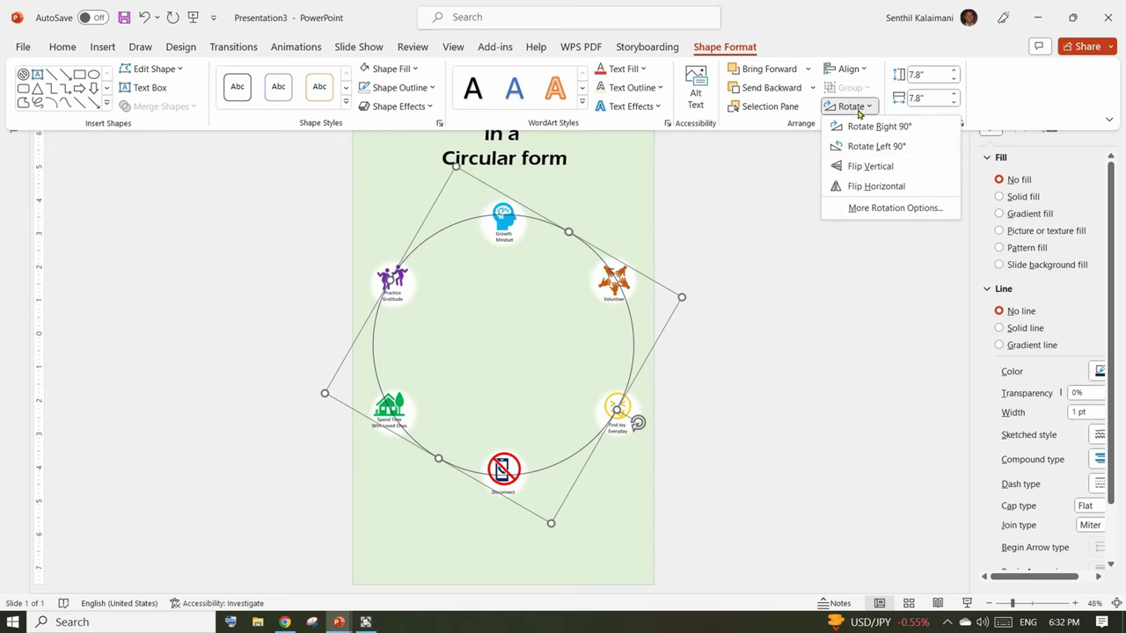
click(875, 209)
click(1082, 215)
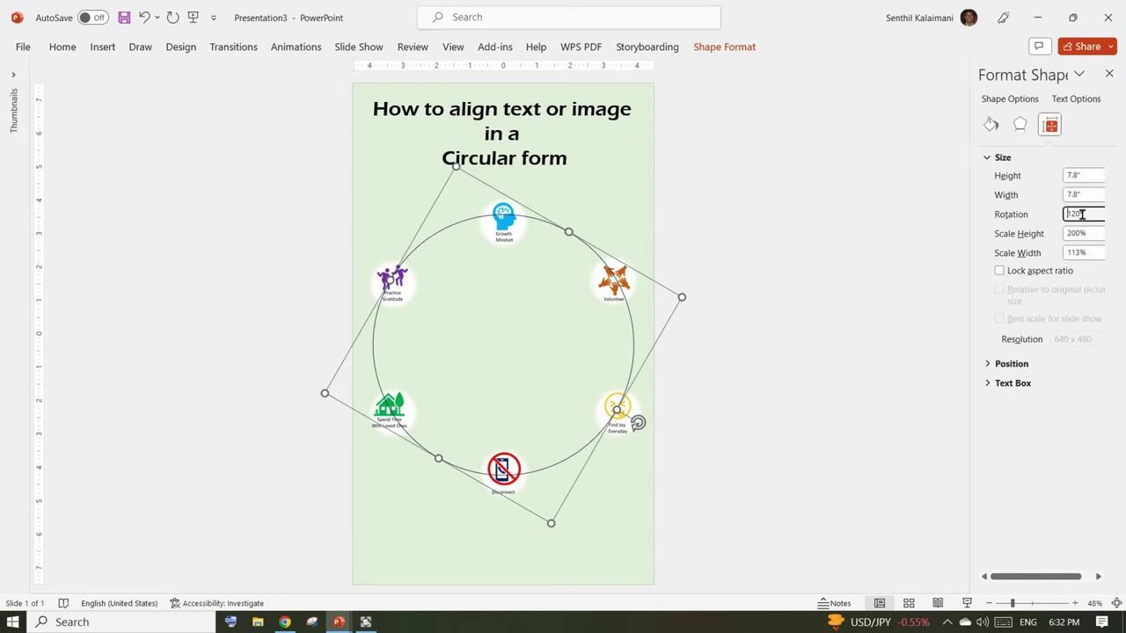
key(Delete)
key(Delete)
click(823, 309)
- Draw a small block arrow inside the ring beside the Volunteer icon
click(66, 49)
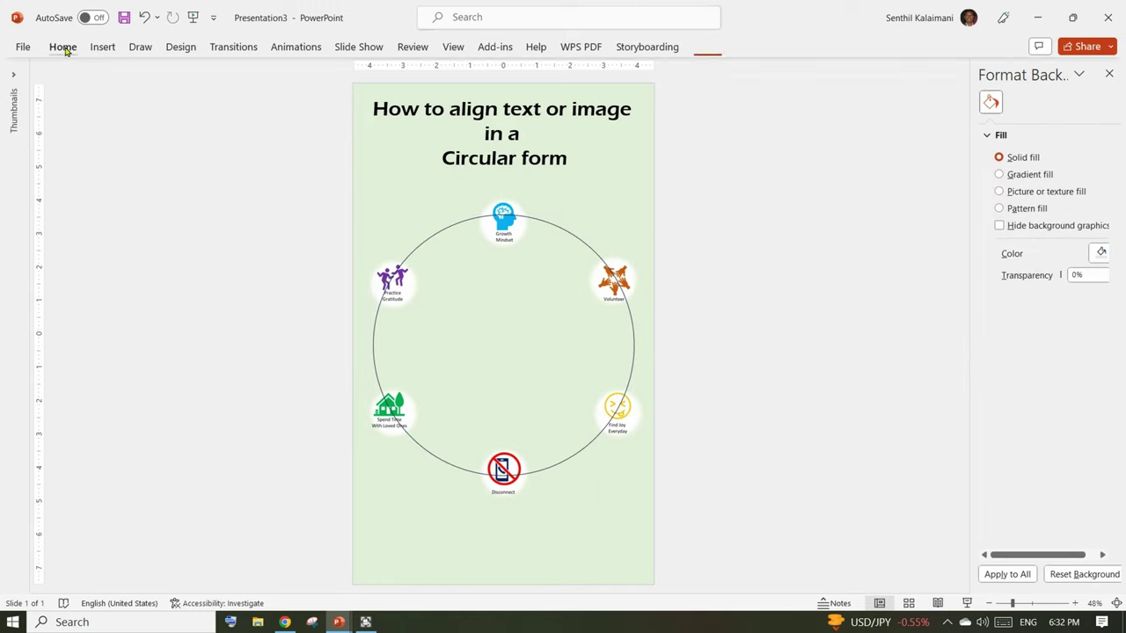
click(684, 108)
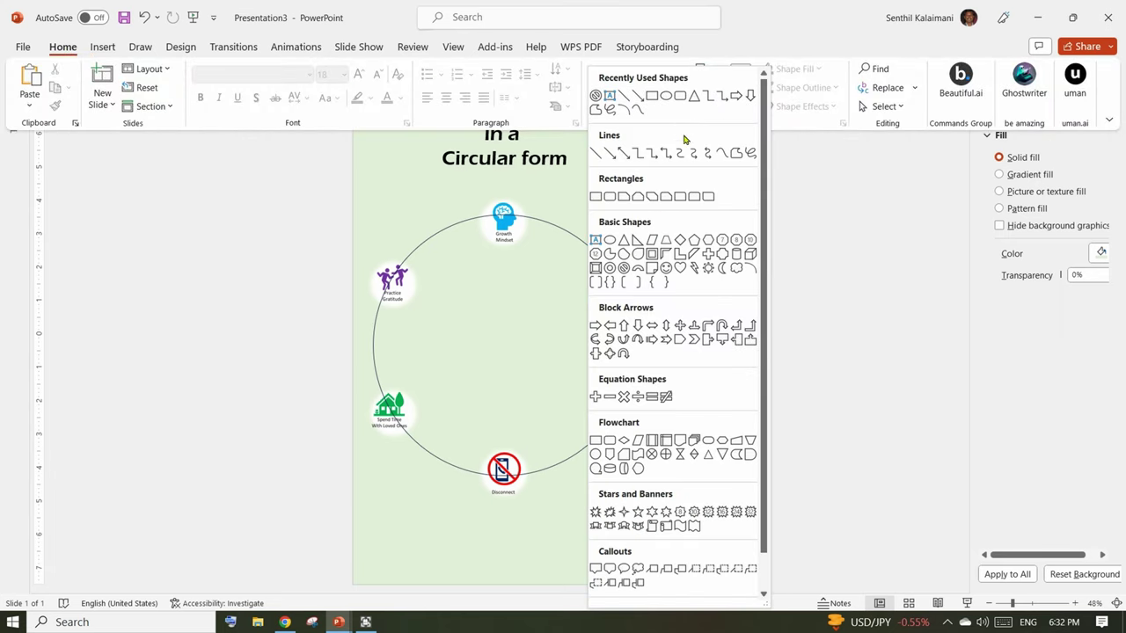
click(693, 341)
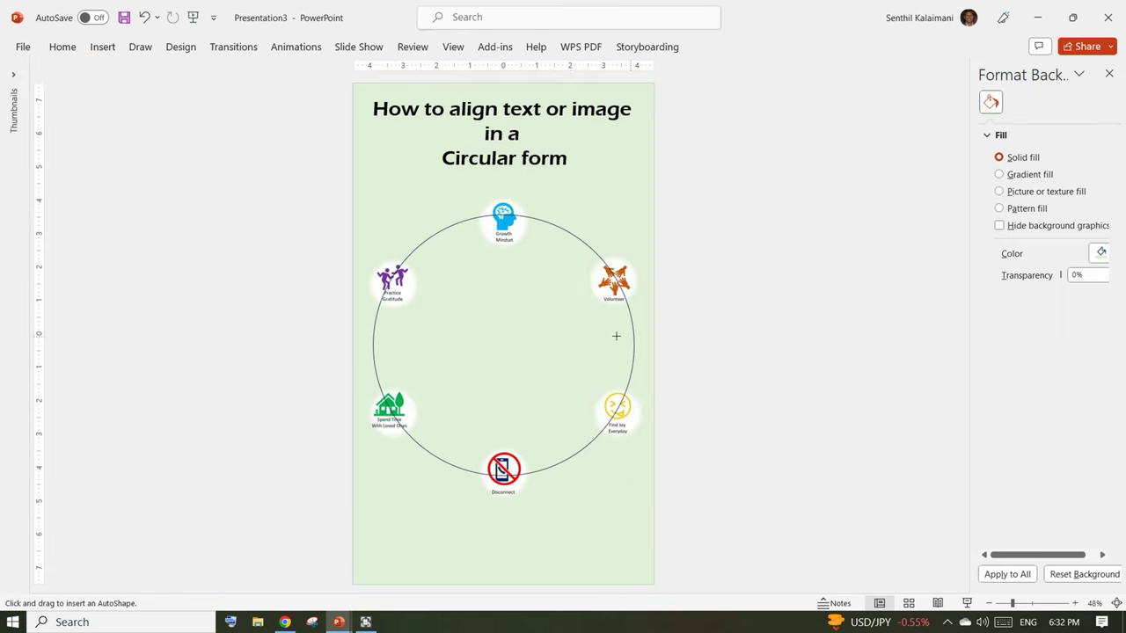
drag(563, 301, 573, 315)
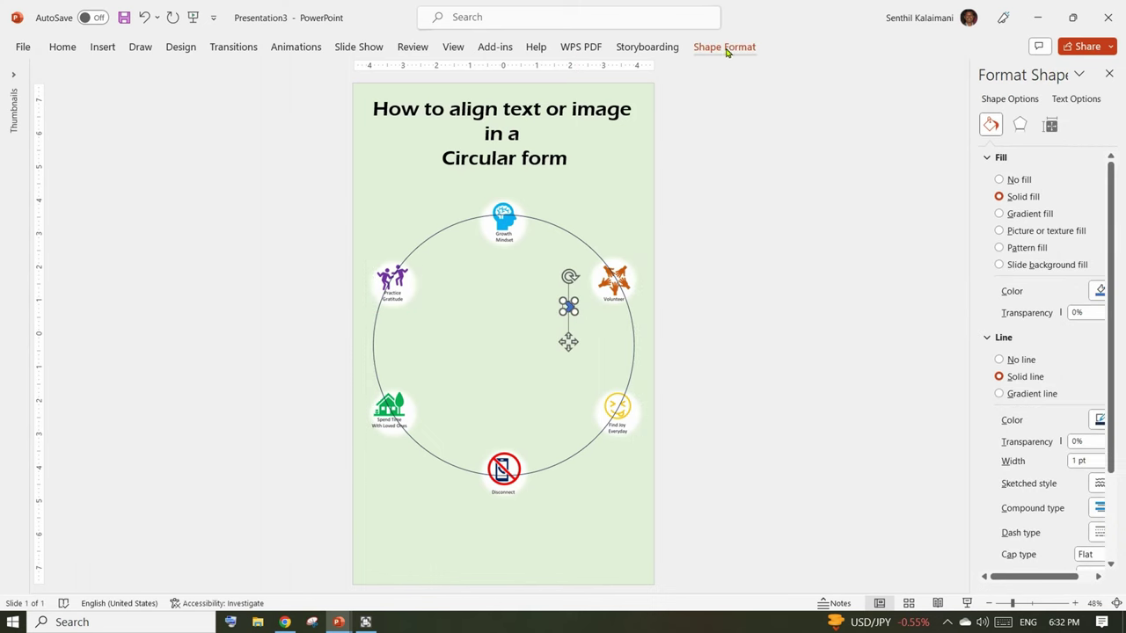
- Give the arrow a green fill and a green outline
click(725, 48)
click(404, 70)
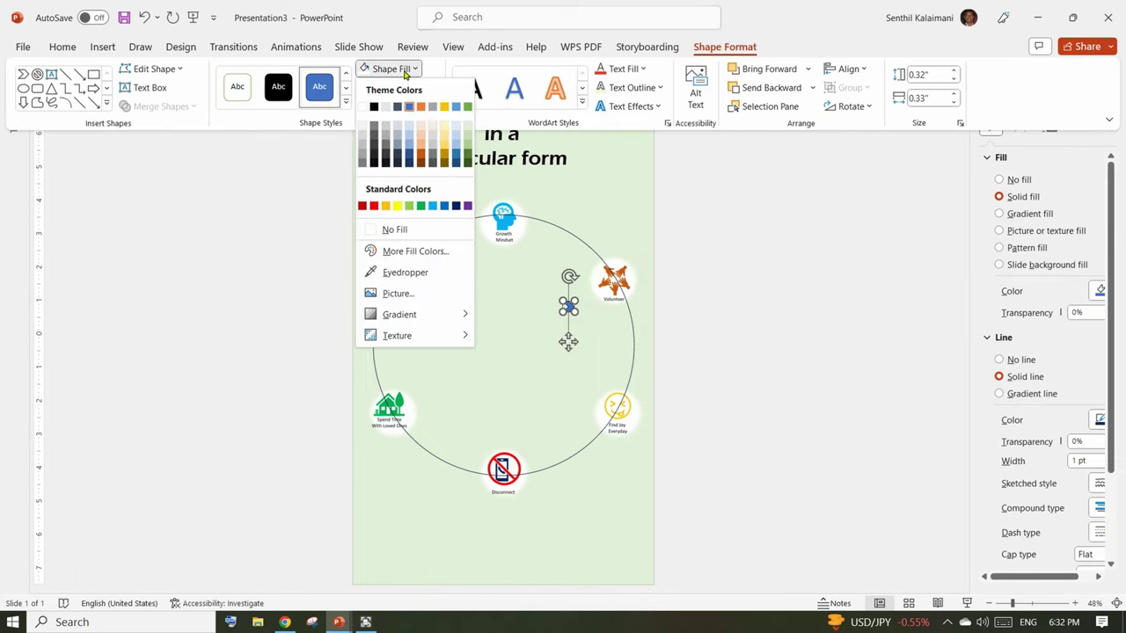
click(421, 206)
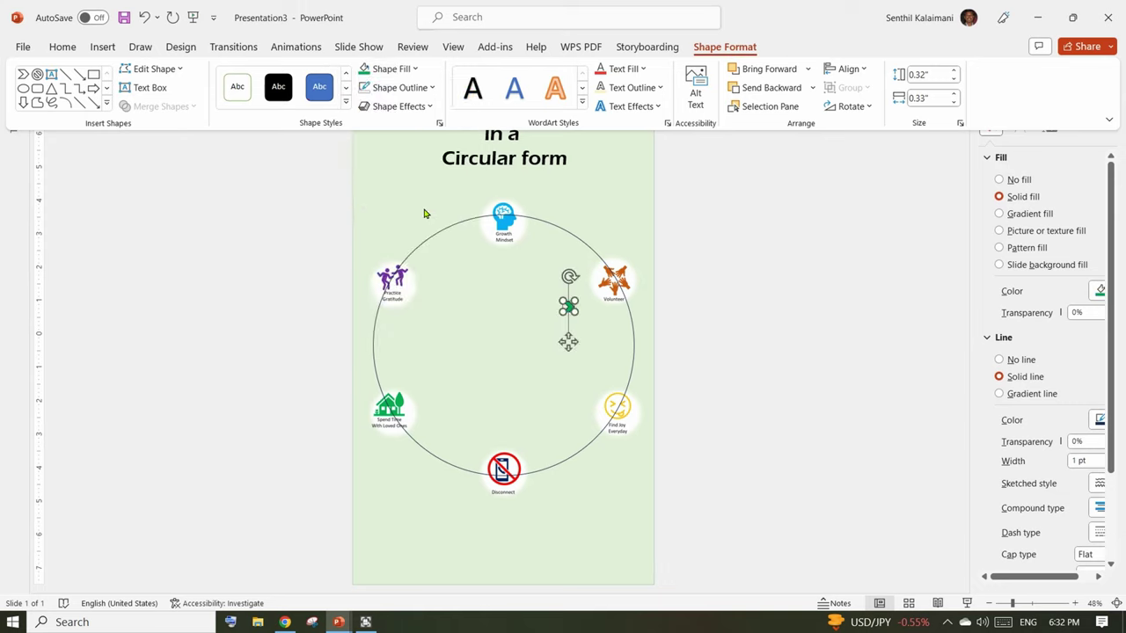
click(431, 87)
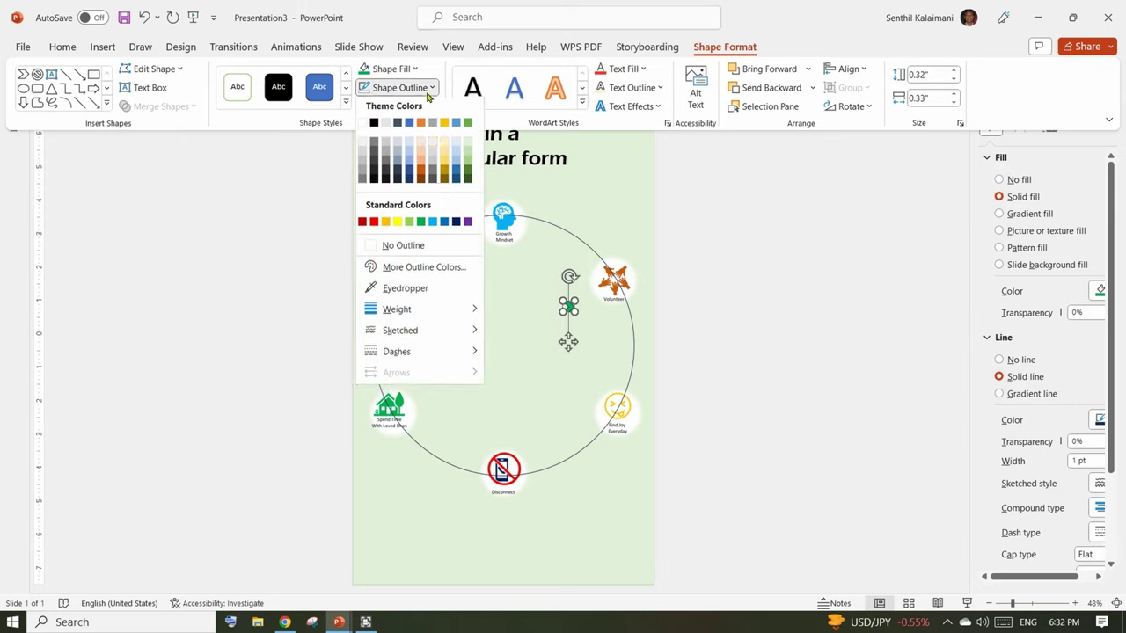
click(424, 226)
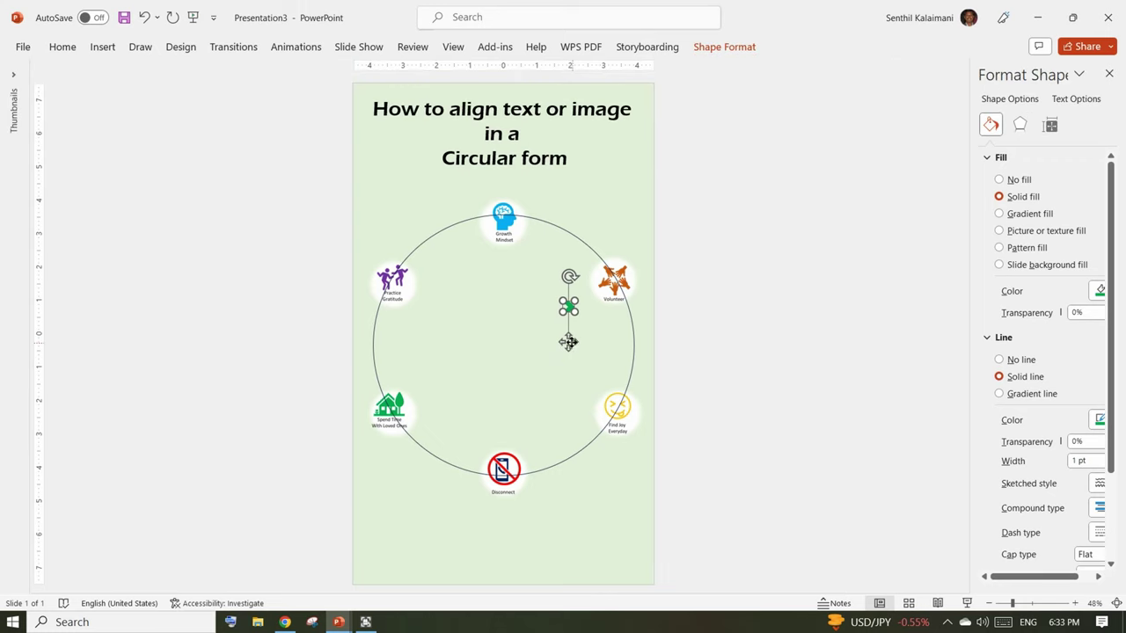
- Place the green arrow on the ring between Growth Mindset and Volunteer, rotated to follow the circle
mouse_move(569, 342)
mouse_down()
mouse_move(578, 257)
mouse_move(598, 223)
mouse_up()
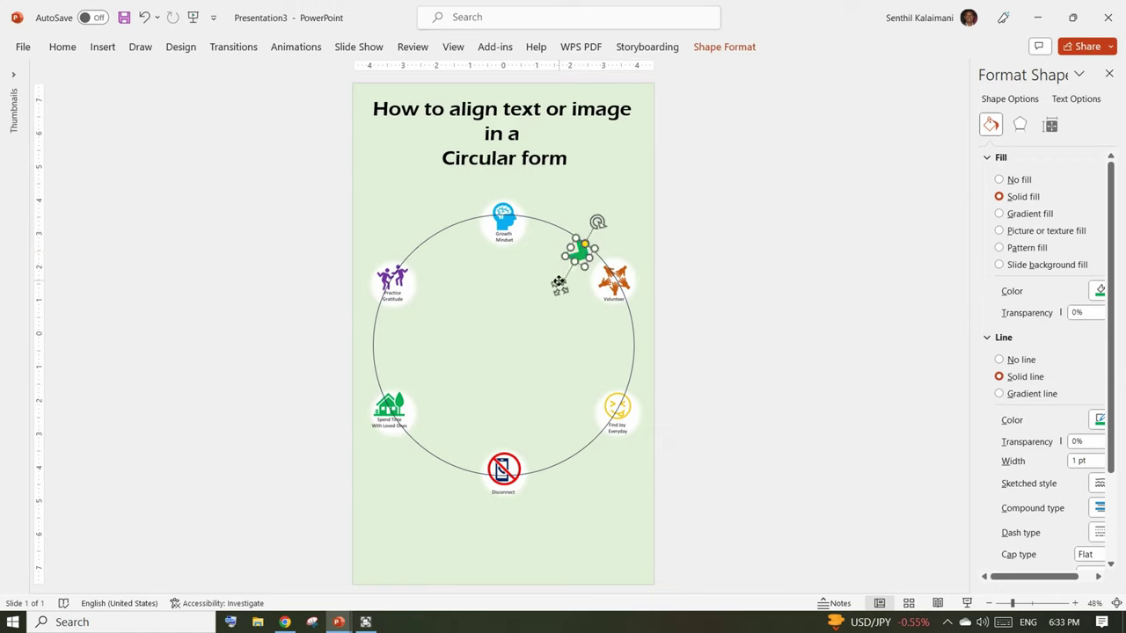
drag(560, 288, 567, 281)
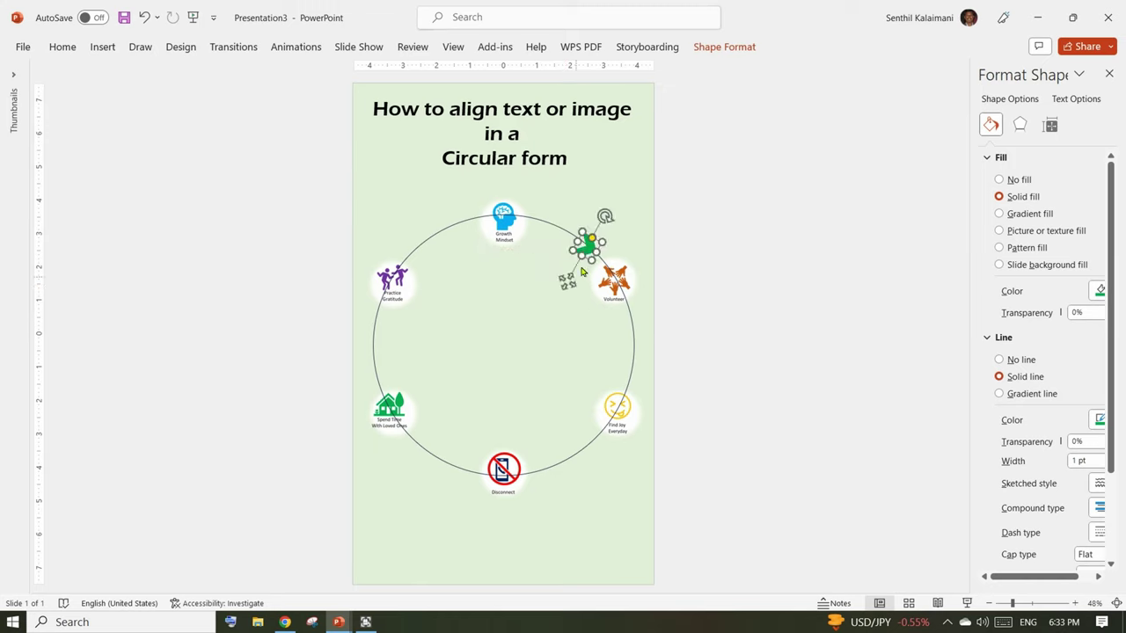
drag(605, 216, 610, 220)
drag(561, 276, 568, 279)
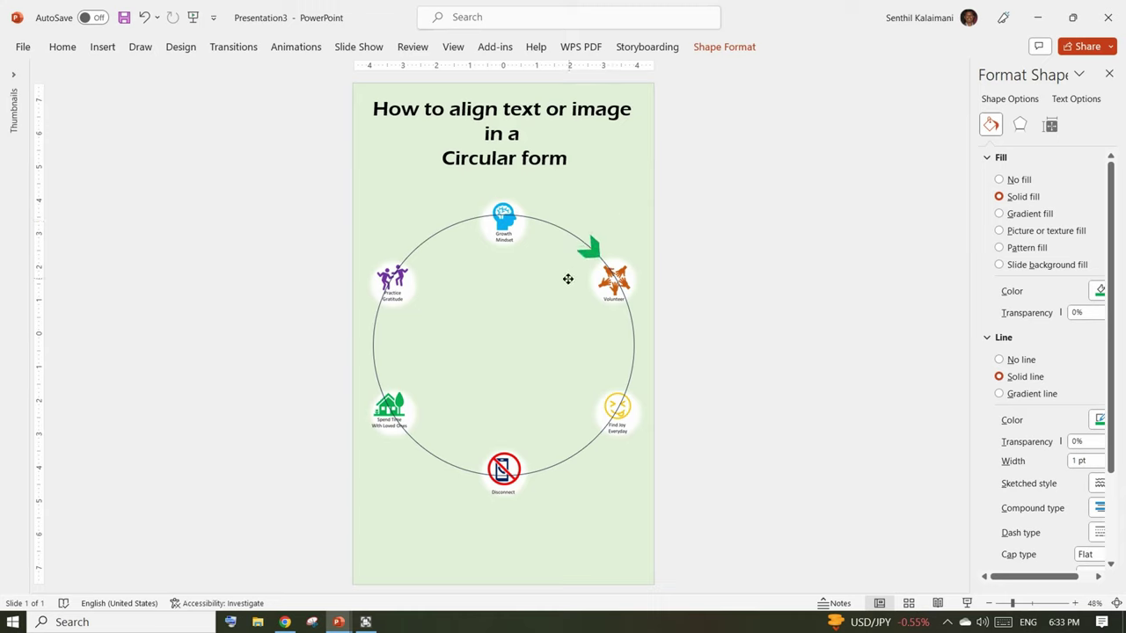
drag(568, 279, 565, 280)
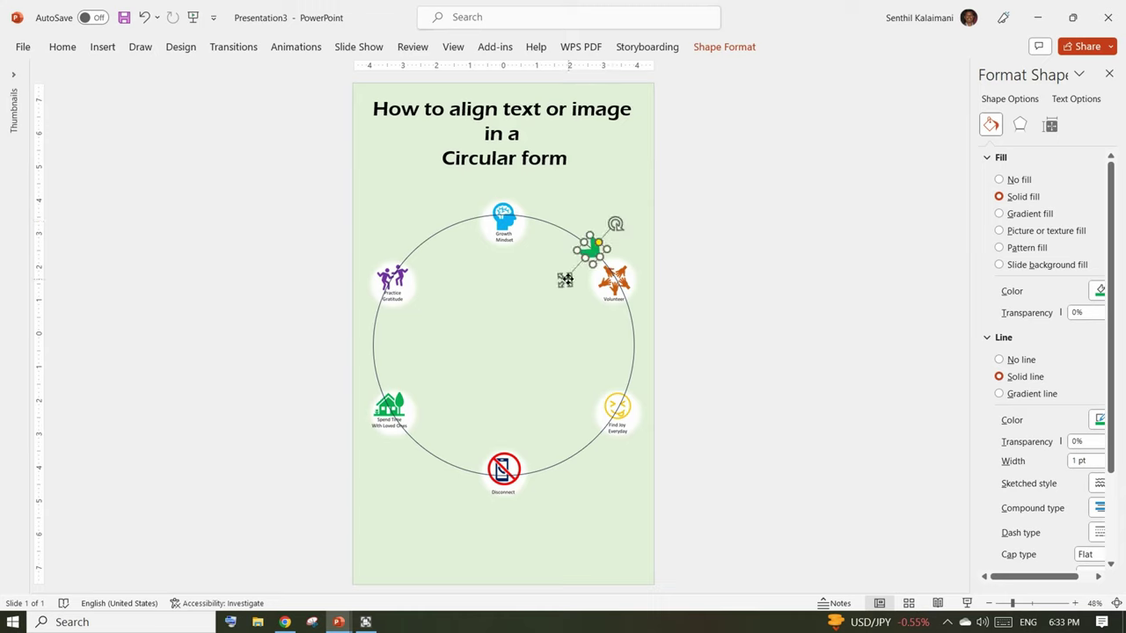
- Put a copy of the green arrow just above Find Joy Everyday
click(736, 302)
click(600, 254)
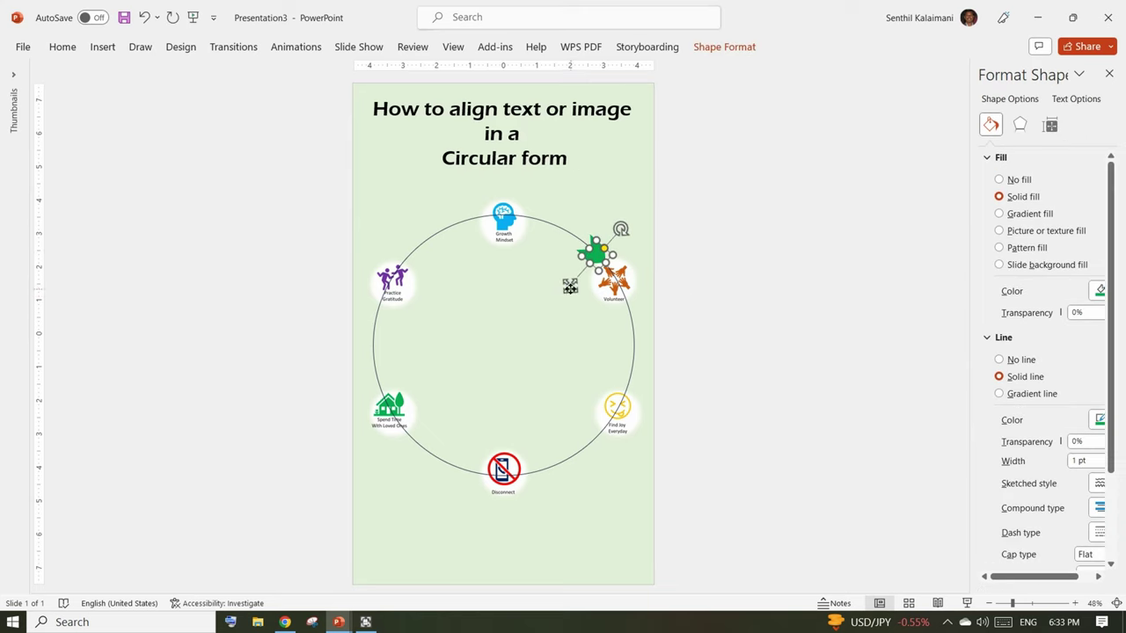
drag(567, 281, 592, 412)
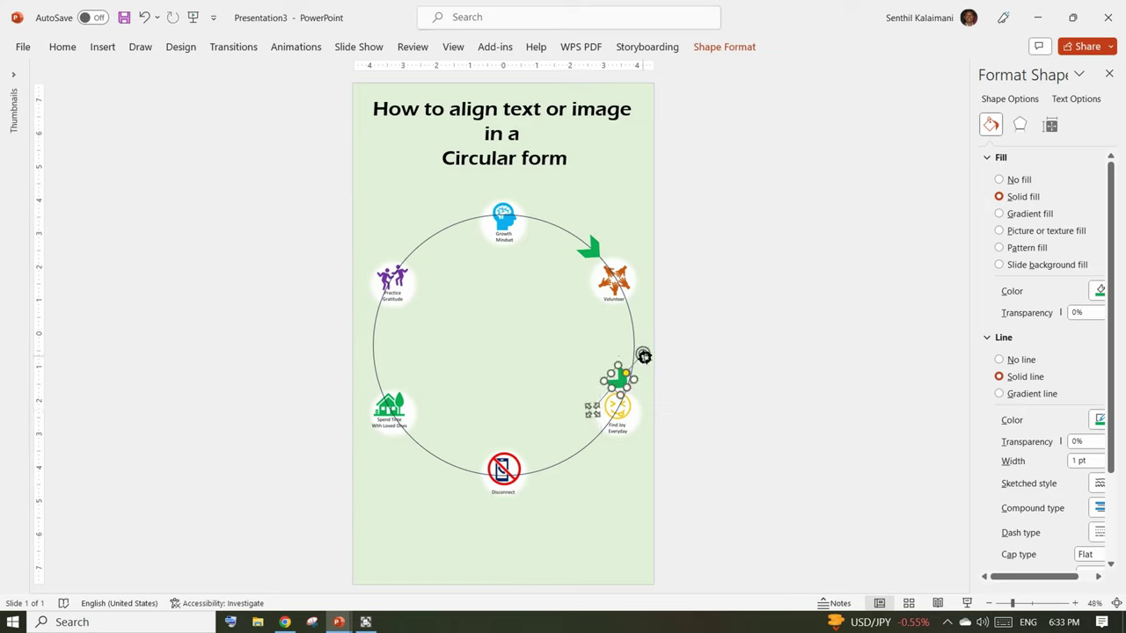
- Rotate the arrow beside Find Joy Everyday so it points down along the circle
drag(643, 355, 655, 387)
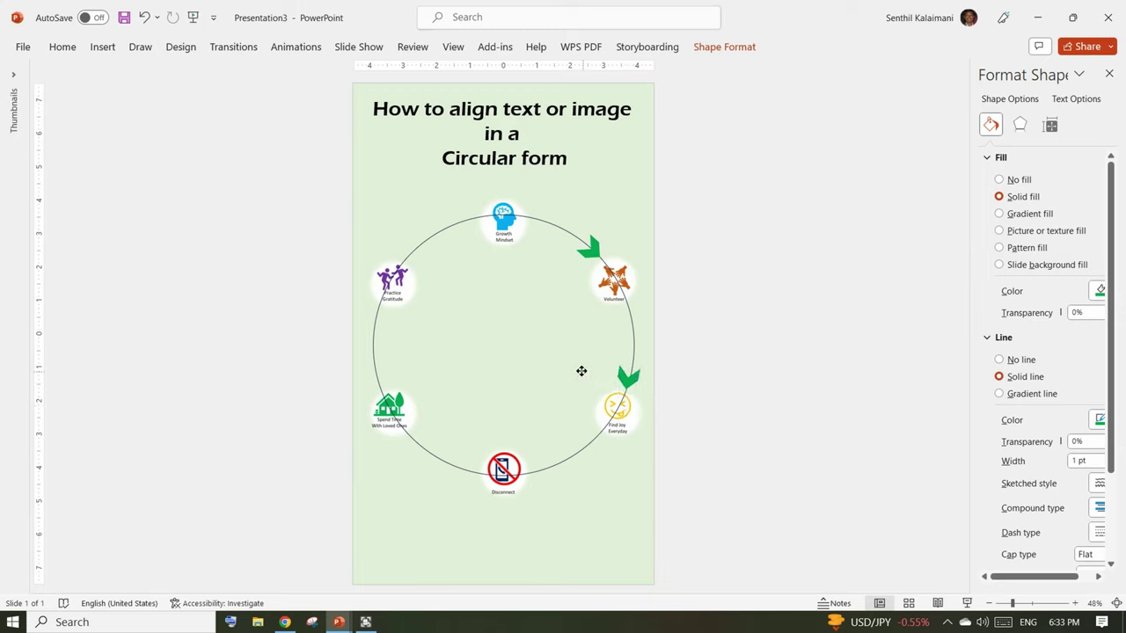
drag(586, 372, 588, 372)
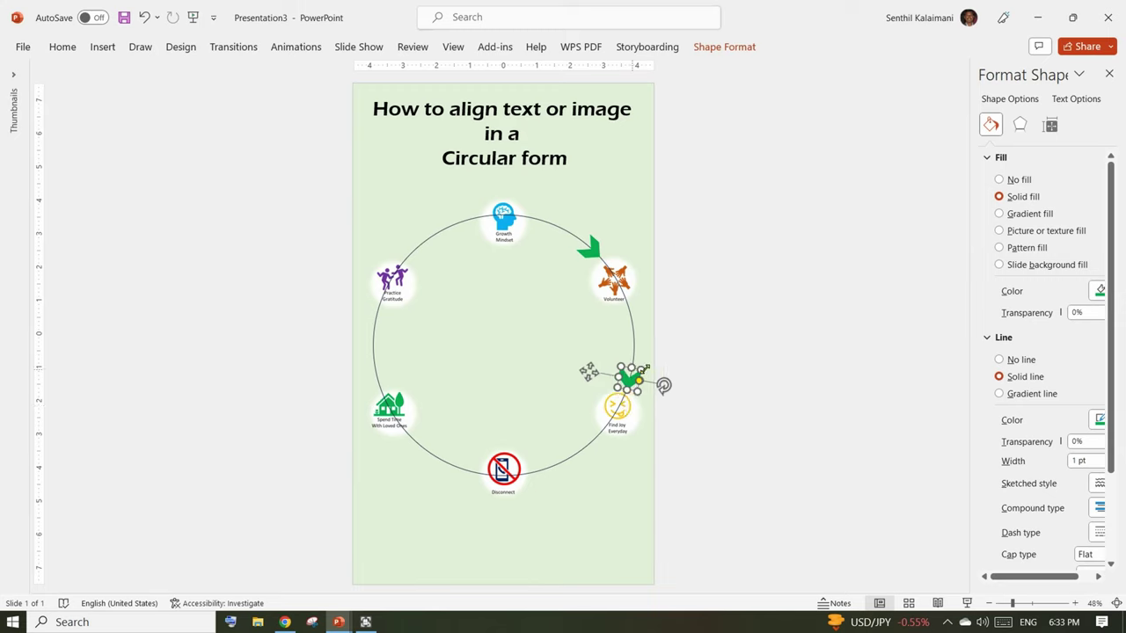
drag(664, 385, 665, 388)
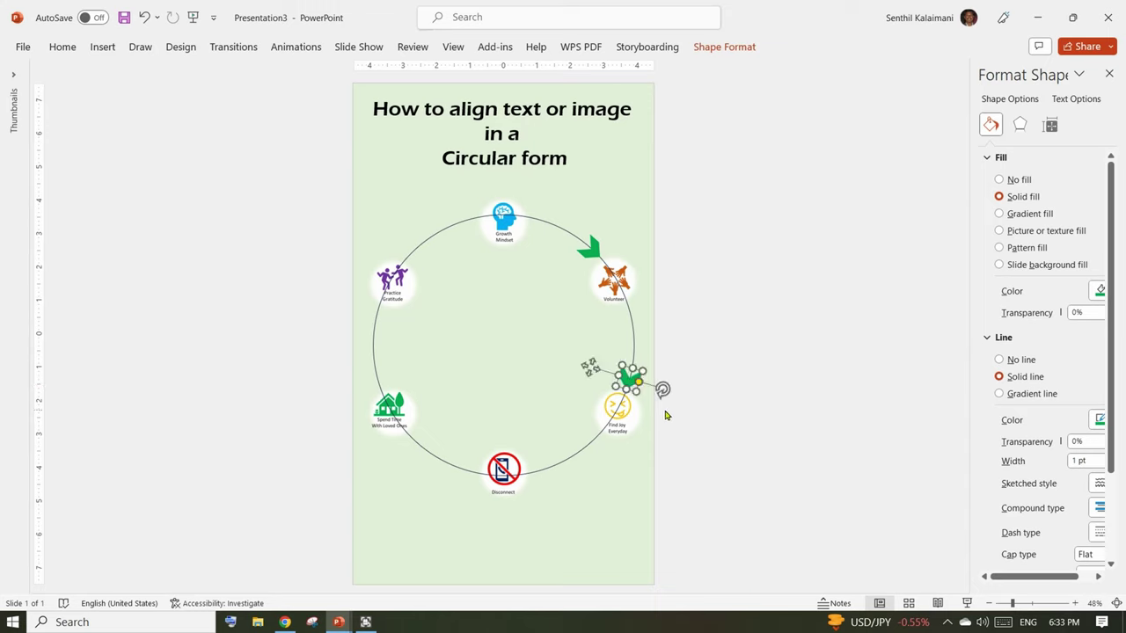
- Duplicate the arrow with Ctrl+D and set the copy on the ring beside Disconnect, pointing left
key(ctrl+d)
drag(623, 497, 493, 454)
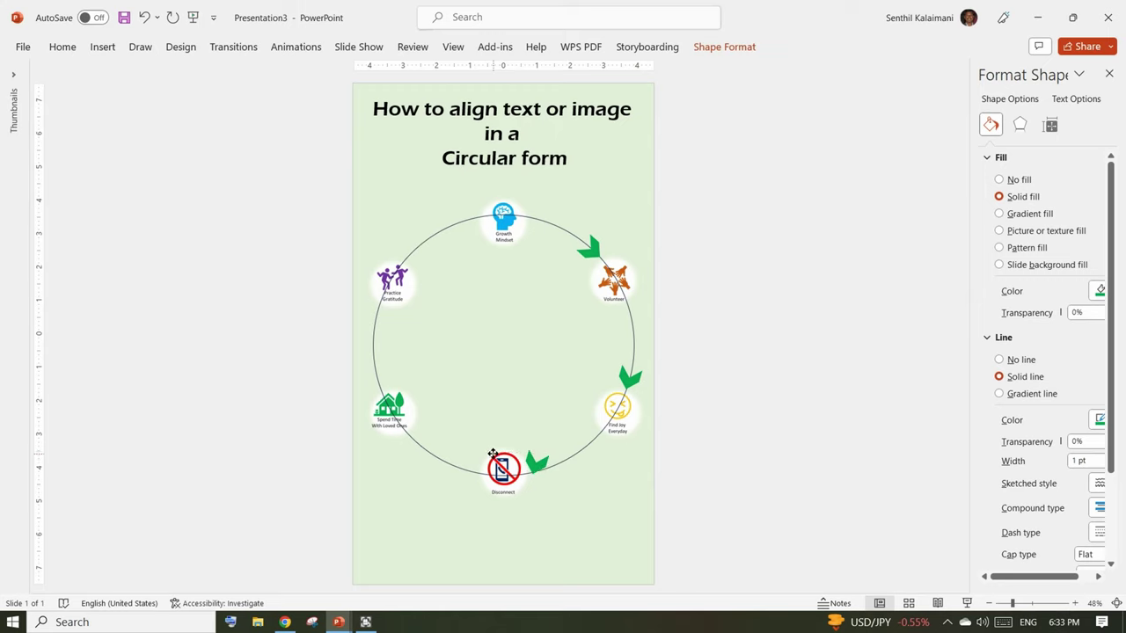
drag(494, 453, 494, 453)
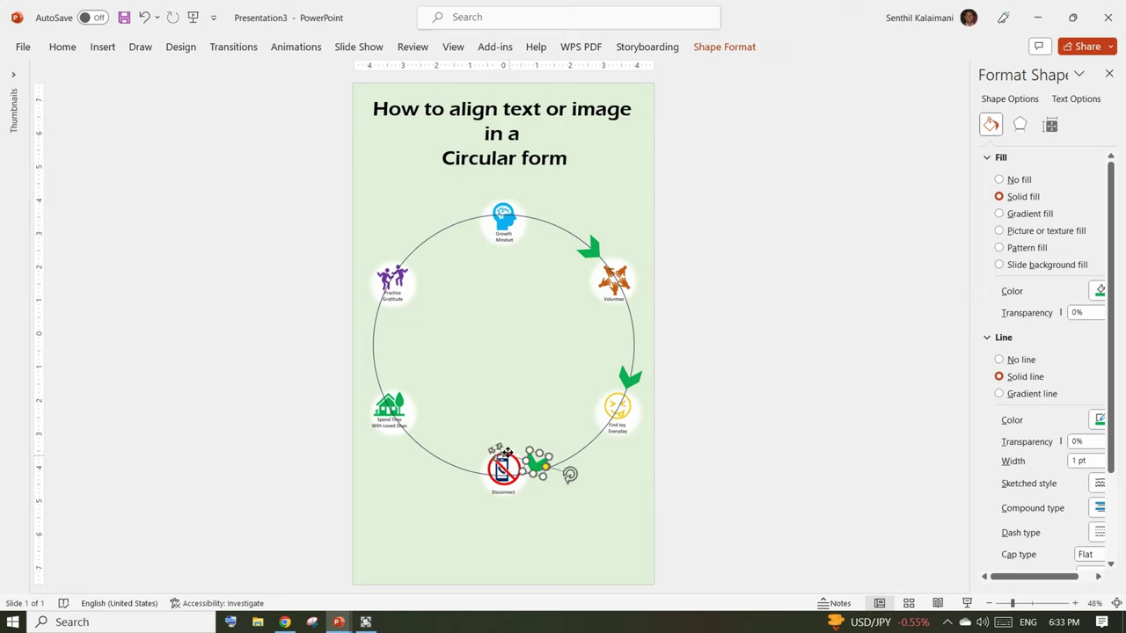
drag(570, 473, 552, 515)
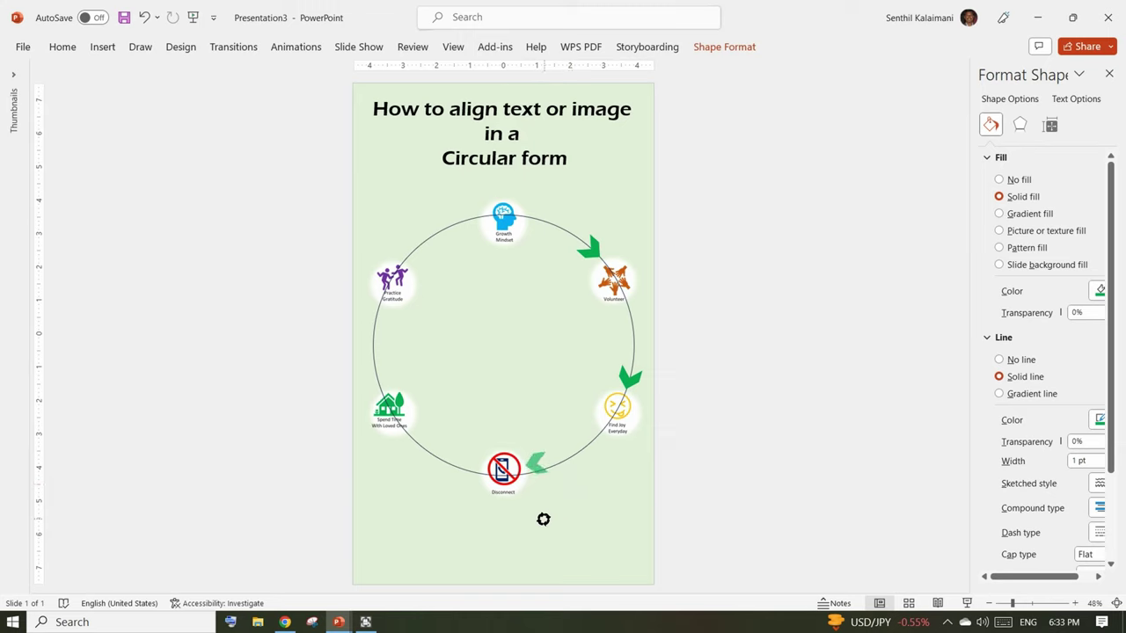
drag(551, 515, 545, 517)
drag(533, 427, 540, 430)
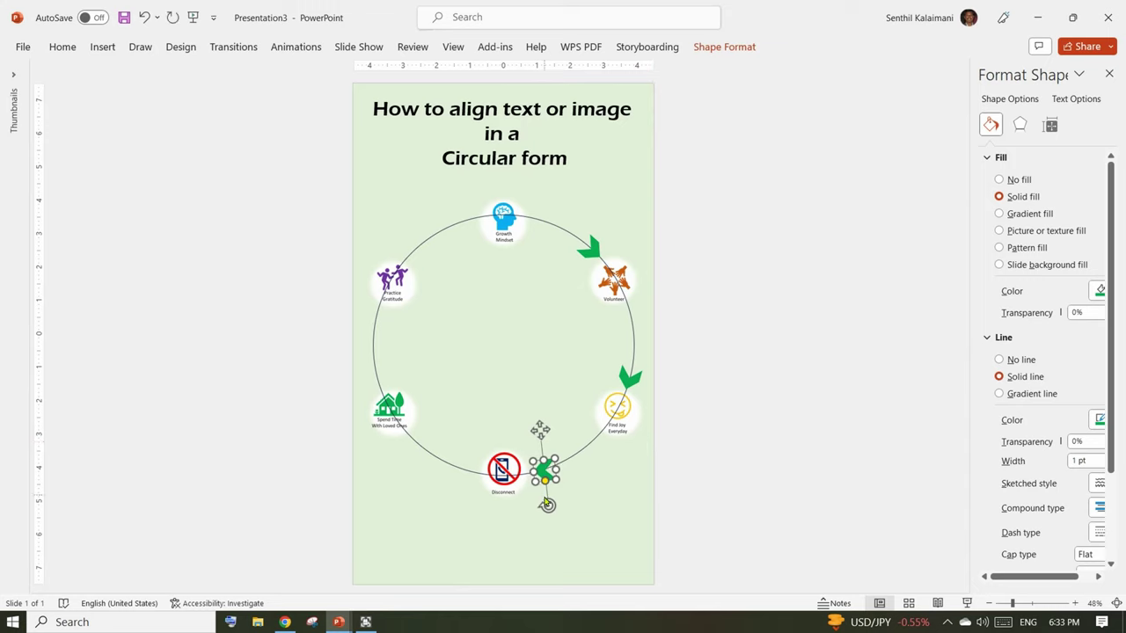
drag(547, 504, 553, 501)
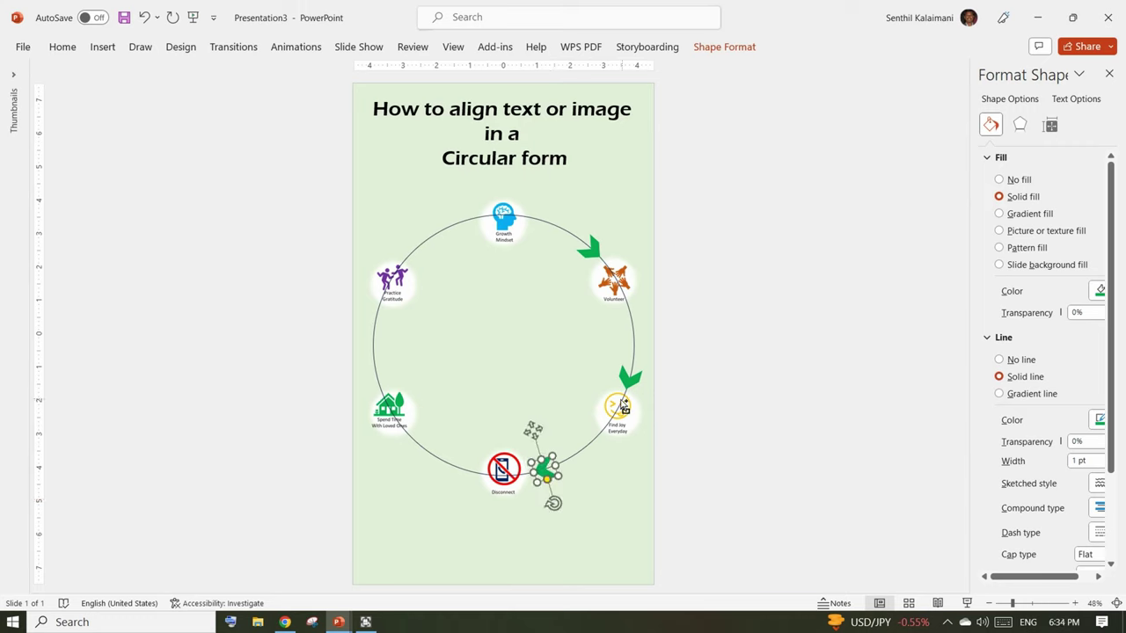
click(589, 254)
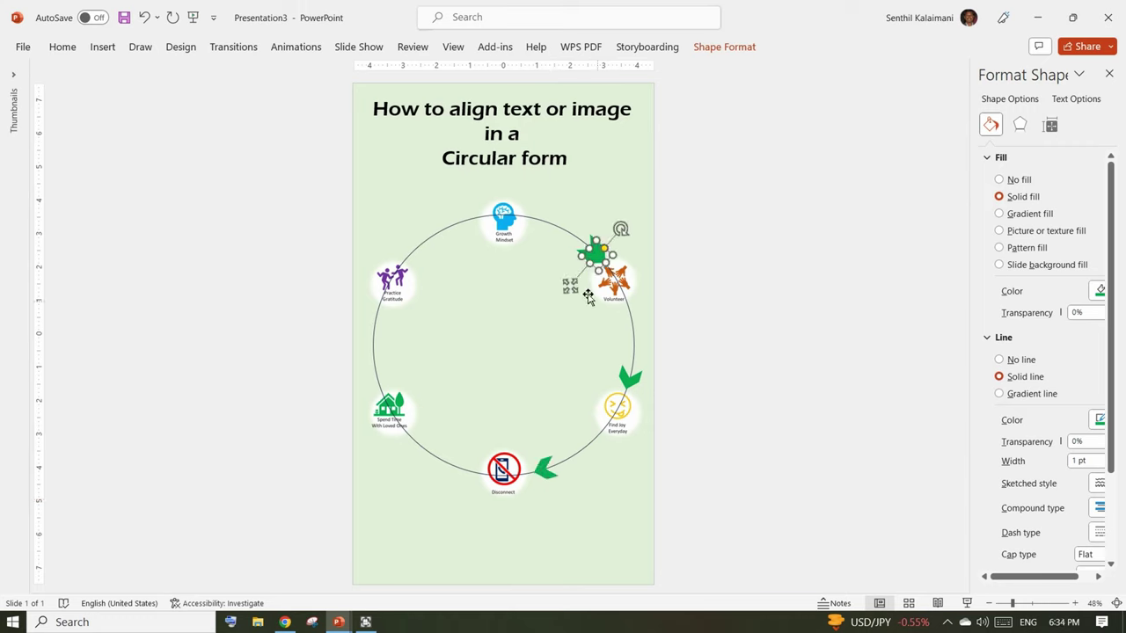
- Copy the Volunteer arrow to the ring just left of Growth Mindset, rotated to point right
mouse_move(590, 257)
mouse_down()
mouse_move(427, 247)
mouse_move(439, 243)
mouse_up()
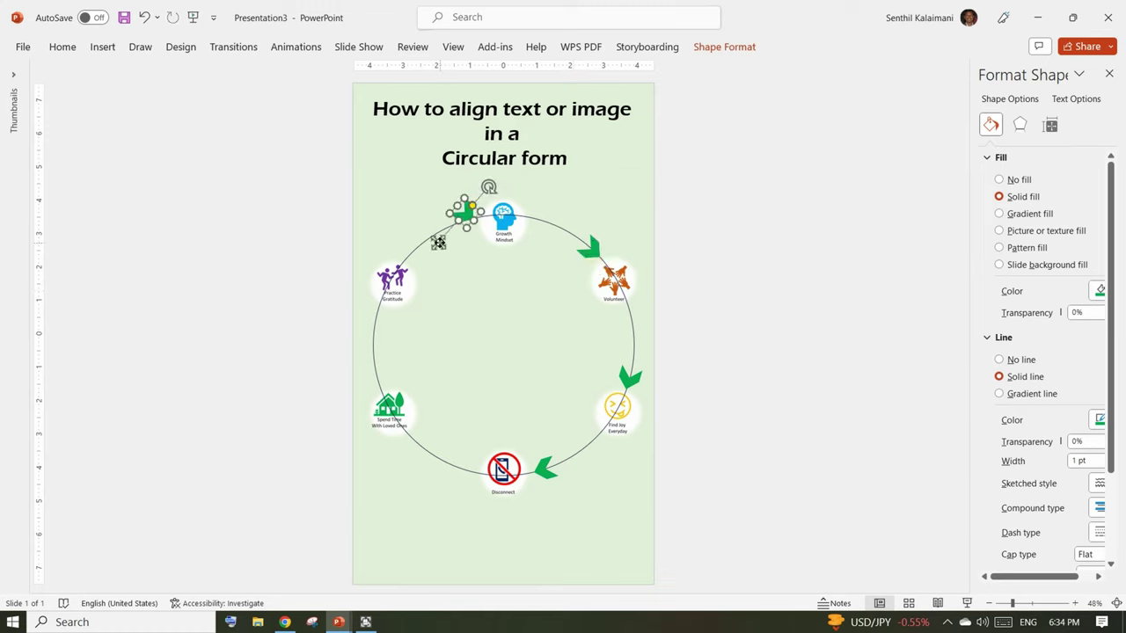
drag(490, 189, 465, 193)
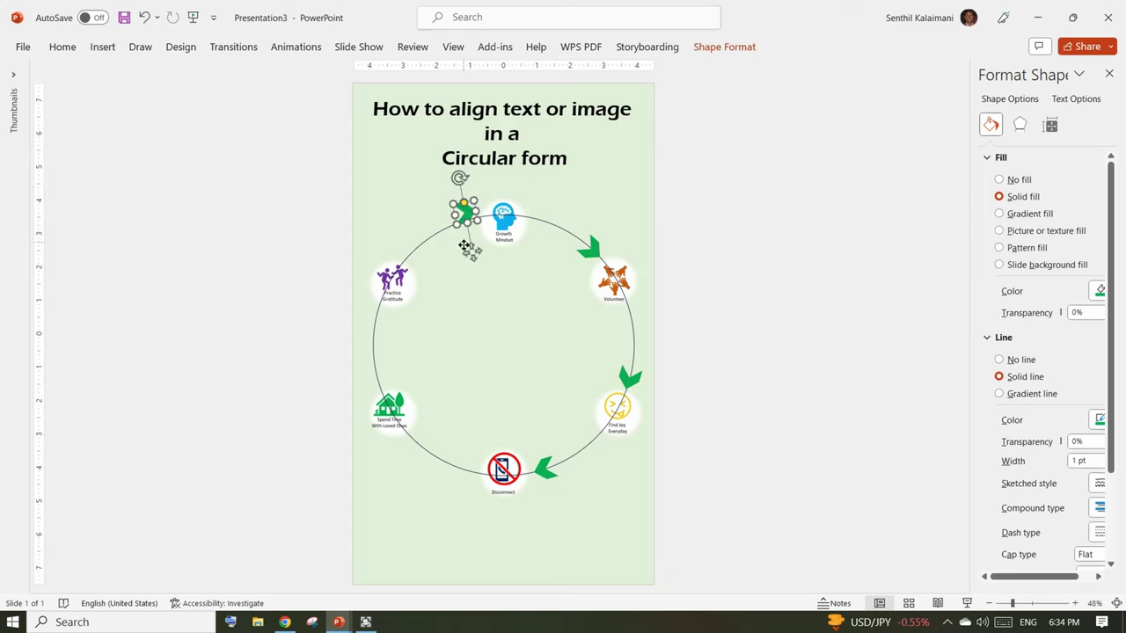
click(474, 255)
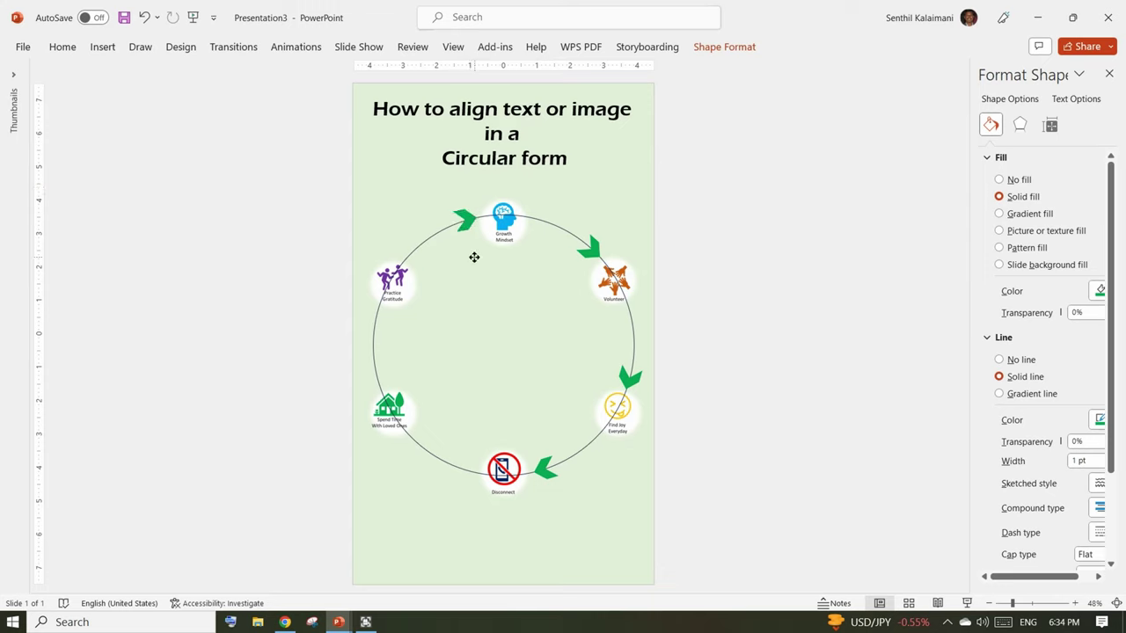
click(473, 256)
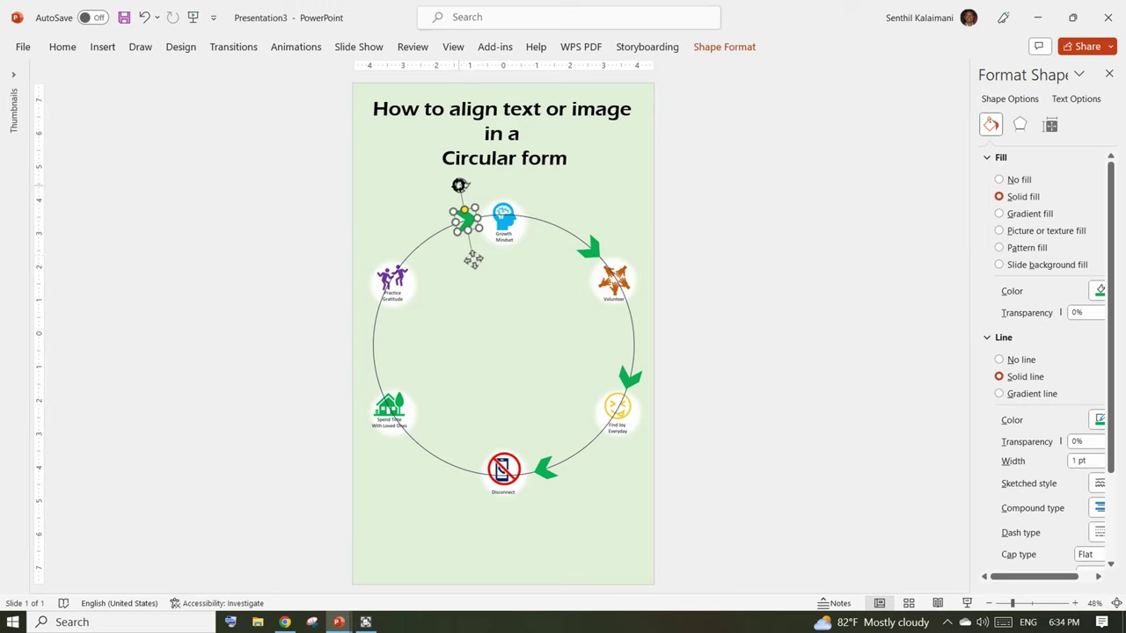
drag(459, 184, 456, 187)
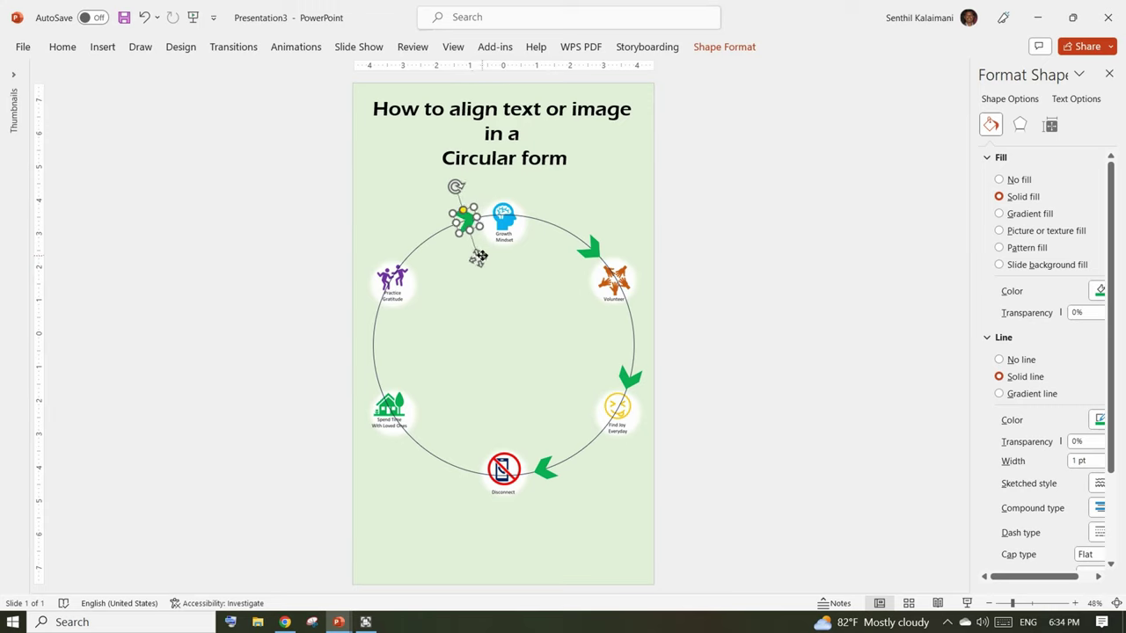
- Deselect and reselect the arrow near Growth Mindset to check its angle
click(479, 256)
click(483, 256)
click(856, 273)
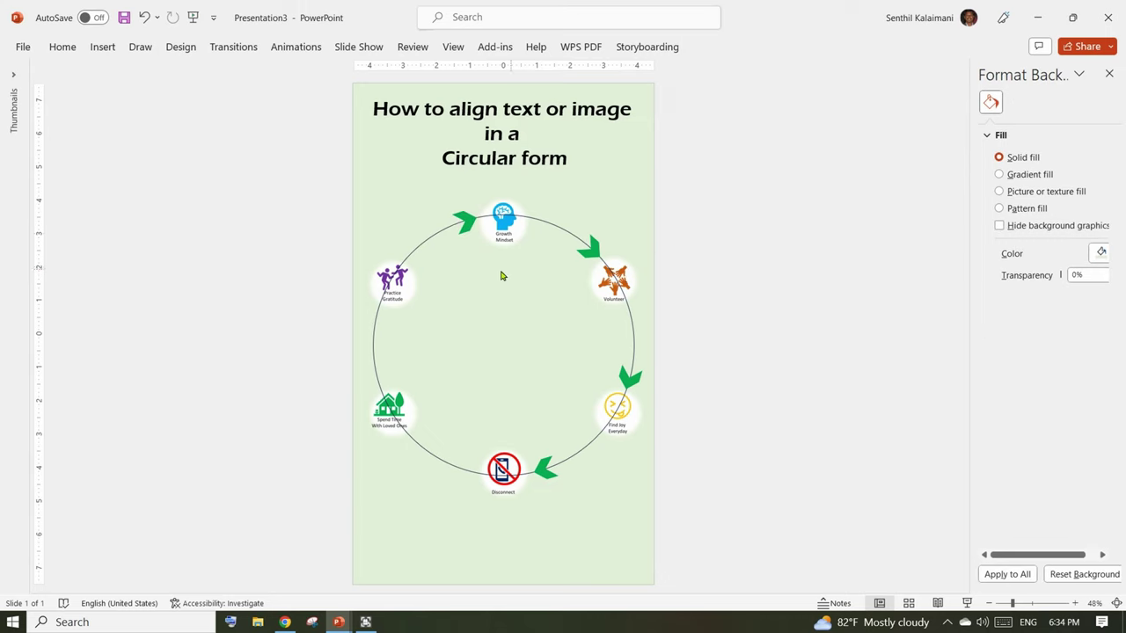
click(466, 223)
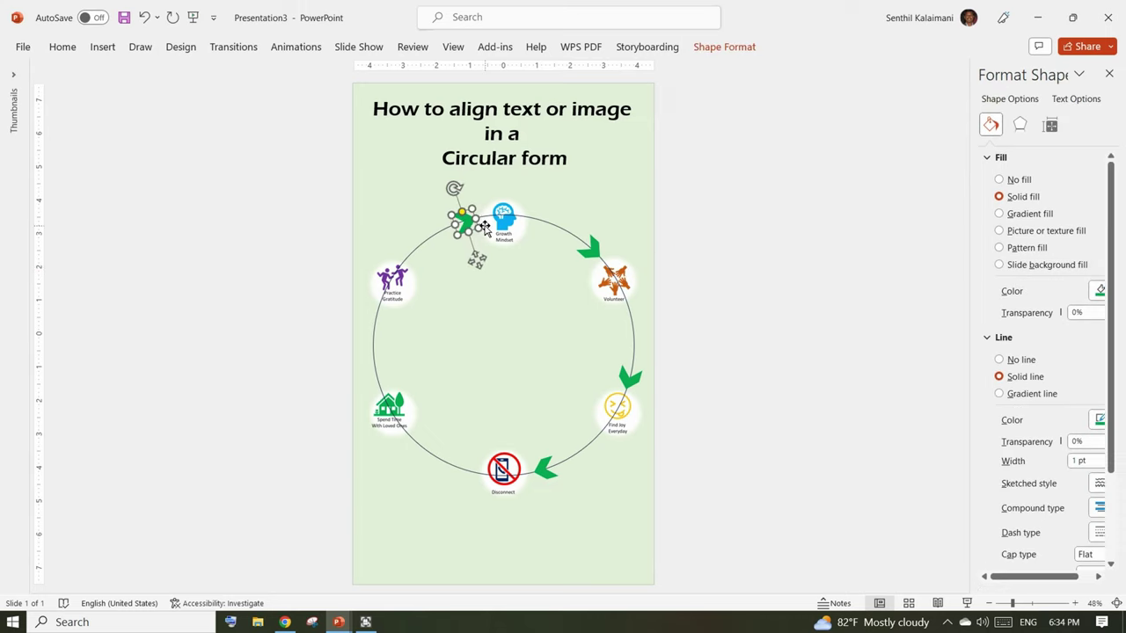
click(781, 250)
click(461, 227)
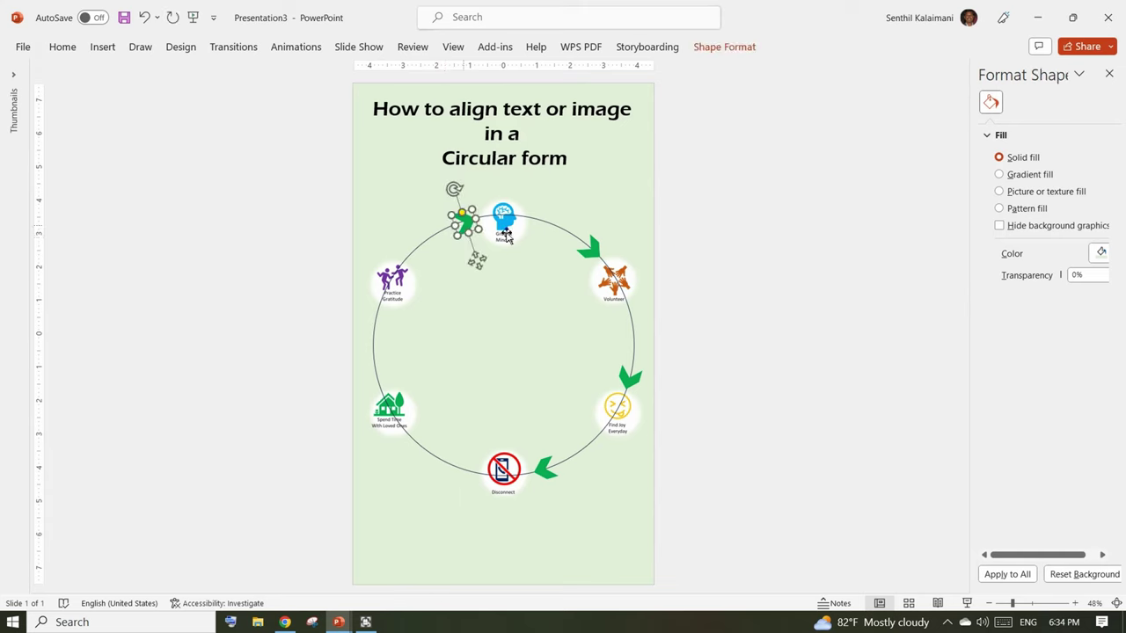
click(744, 251)
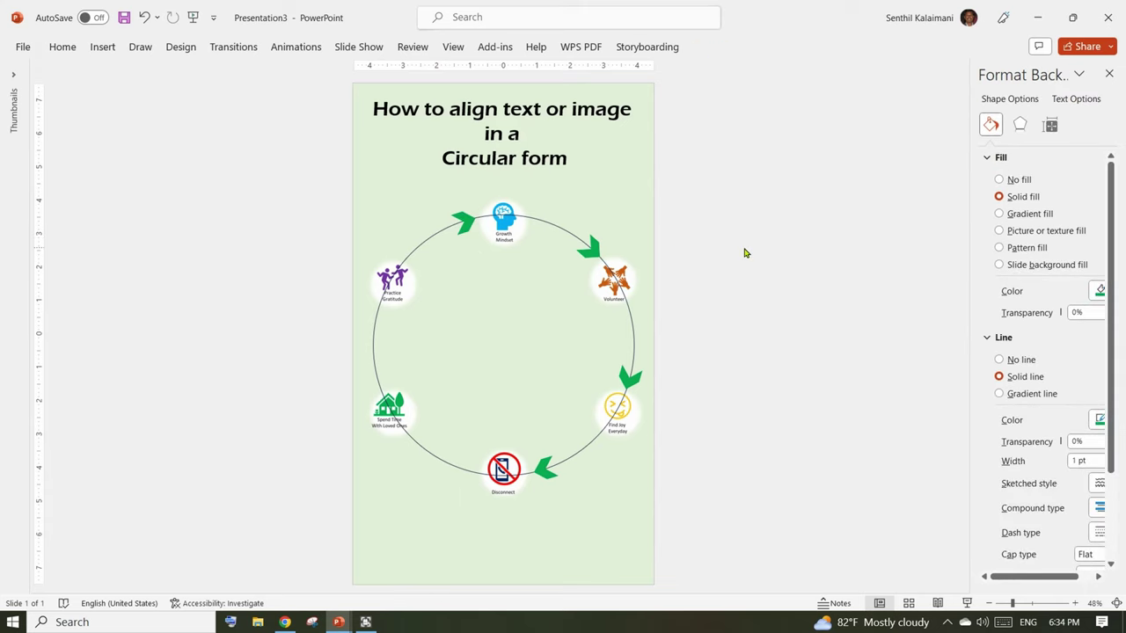
click(465, 227)
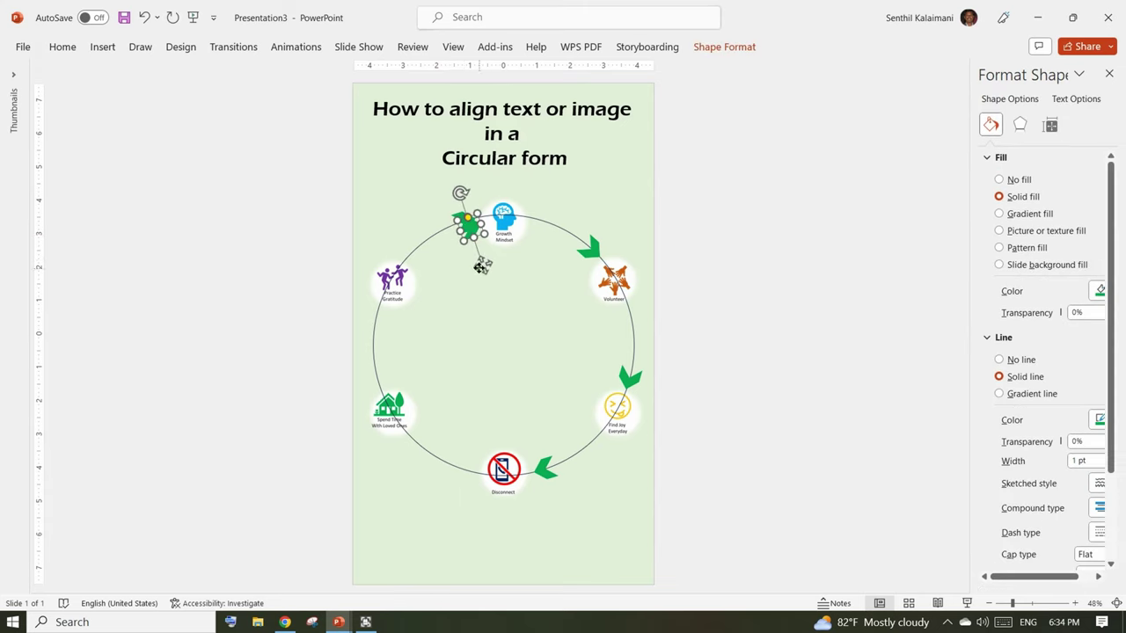
- Copy an arrow onto the ring's left edge below Practice Gratitude, rotated to point up the circle
drag(482, 267, 376, 350)
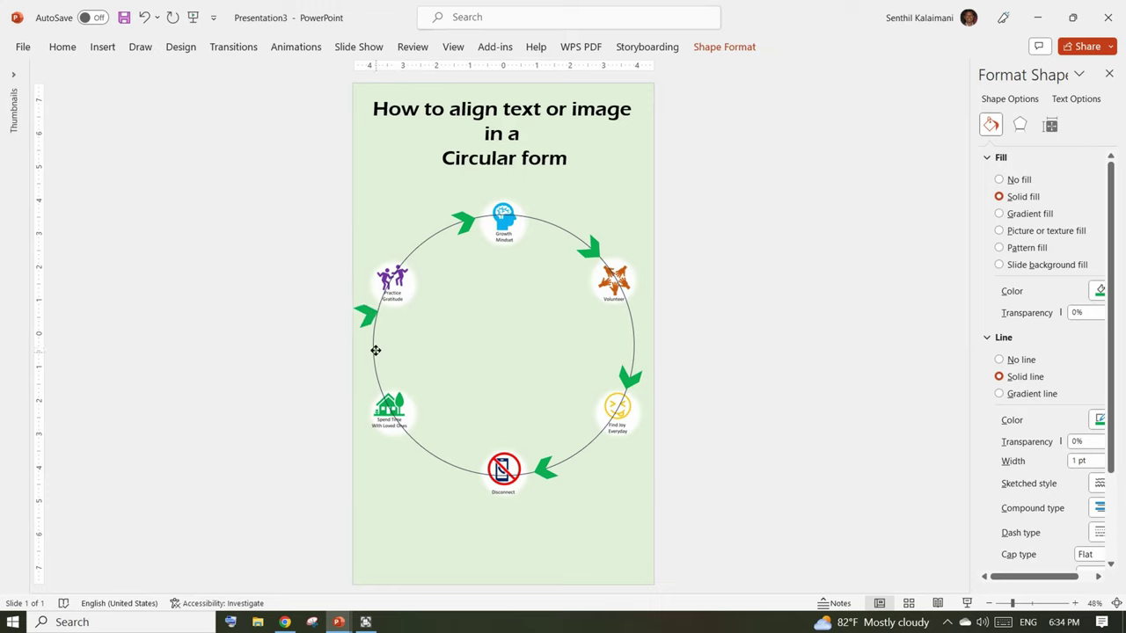
drag(376, 350, 377, 348)
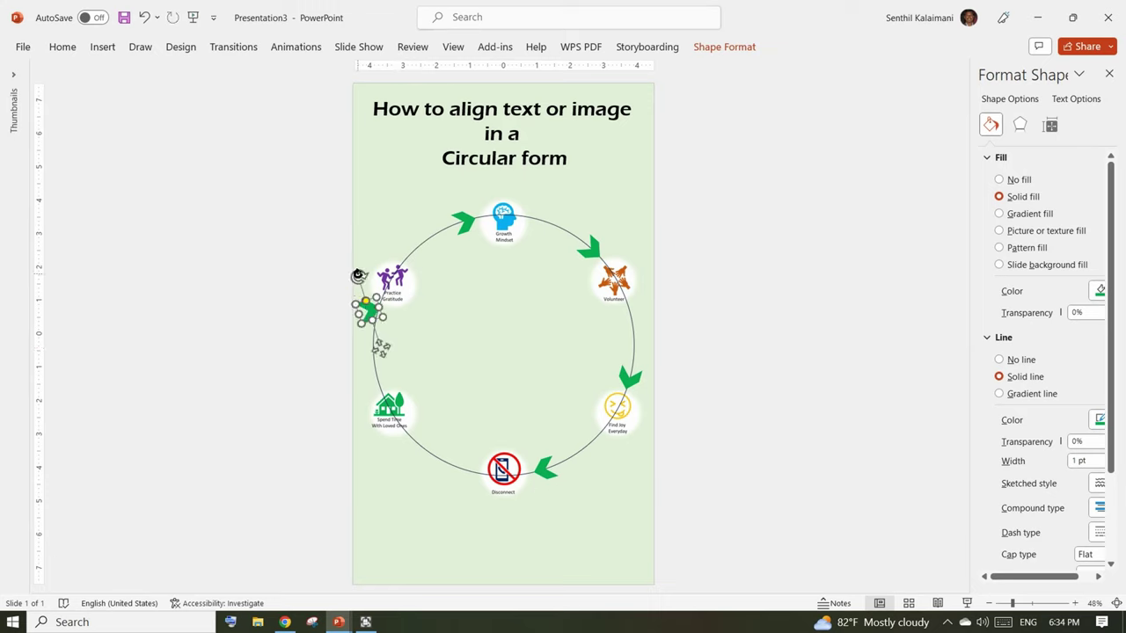
drag(358, 276, 338, 293)
drag(403, 329, 408, 333)
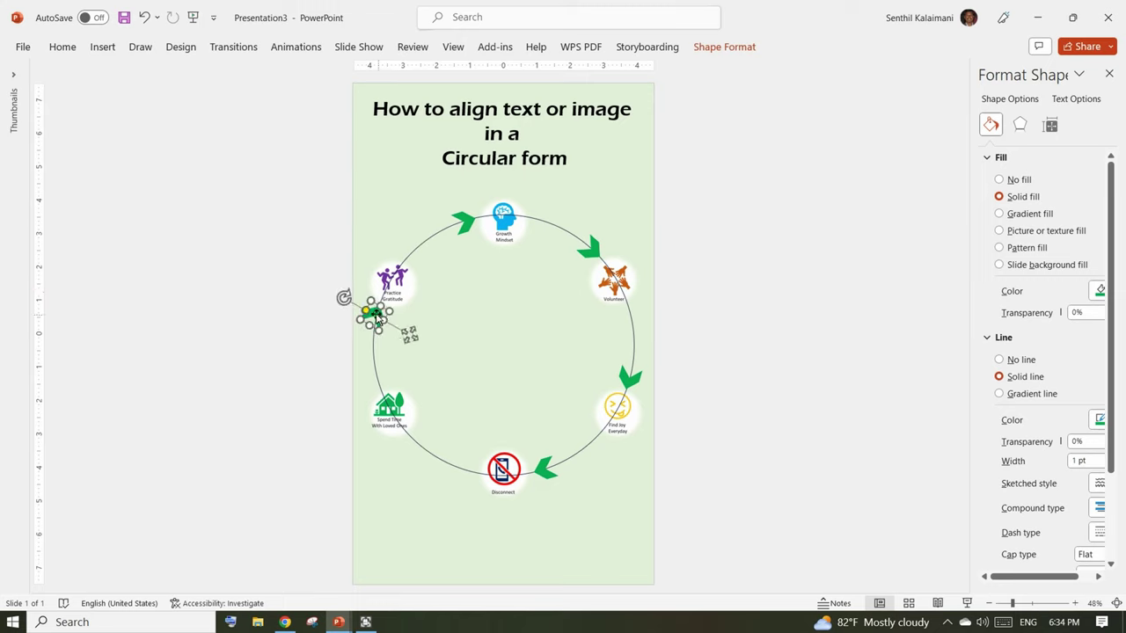
drag(344, 296, 341, 308)
drag(414, 324, 329, 419)
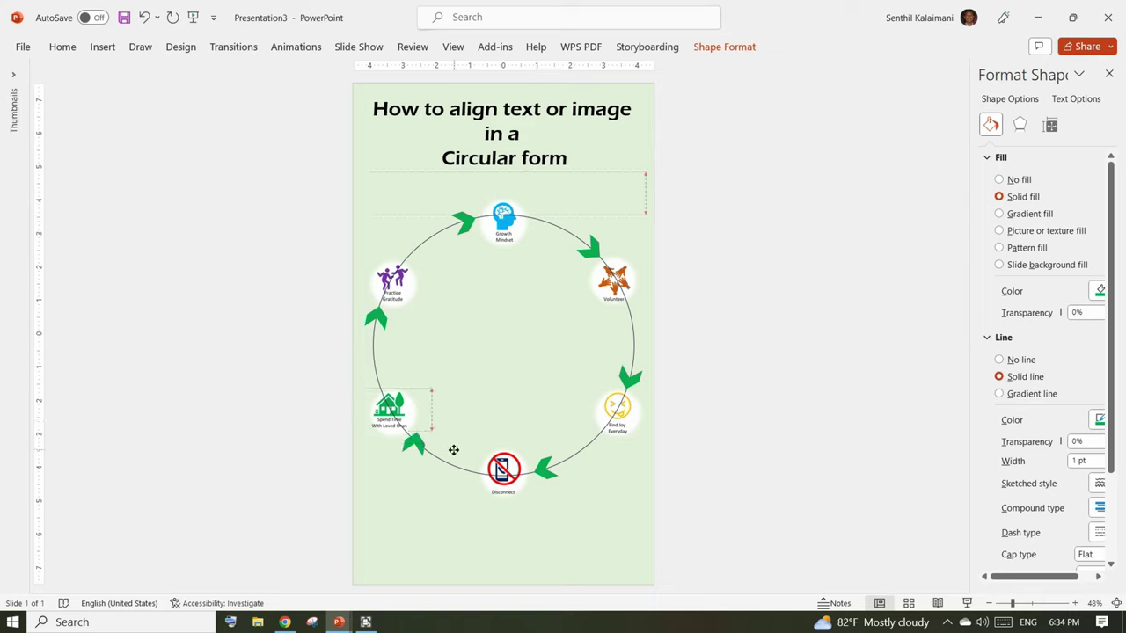
- Add another arrow between the house icon and Disconnect, angled up-left along the circle
mouse_move(329, 419)
mouse_down()
mouse_move(449, 455)
mouse_move(372, 455)
mouse_move(377, 470)
mouse_up()
drag(442, 425, 447, 421)
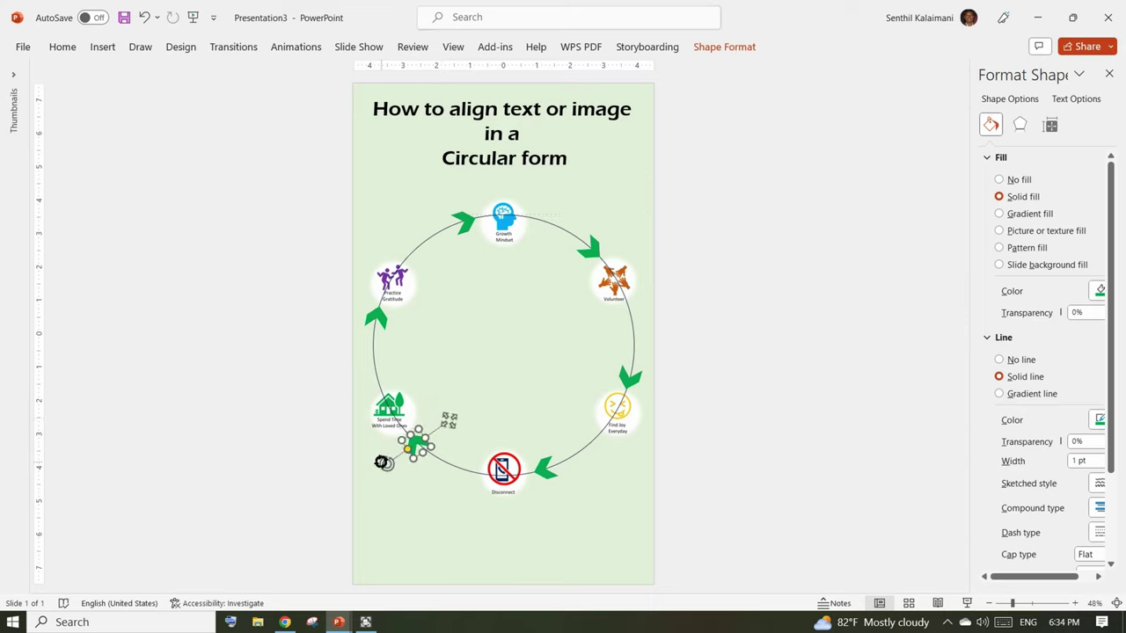
drag(381, 461, 390, 467)
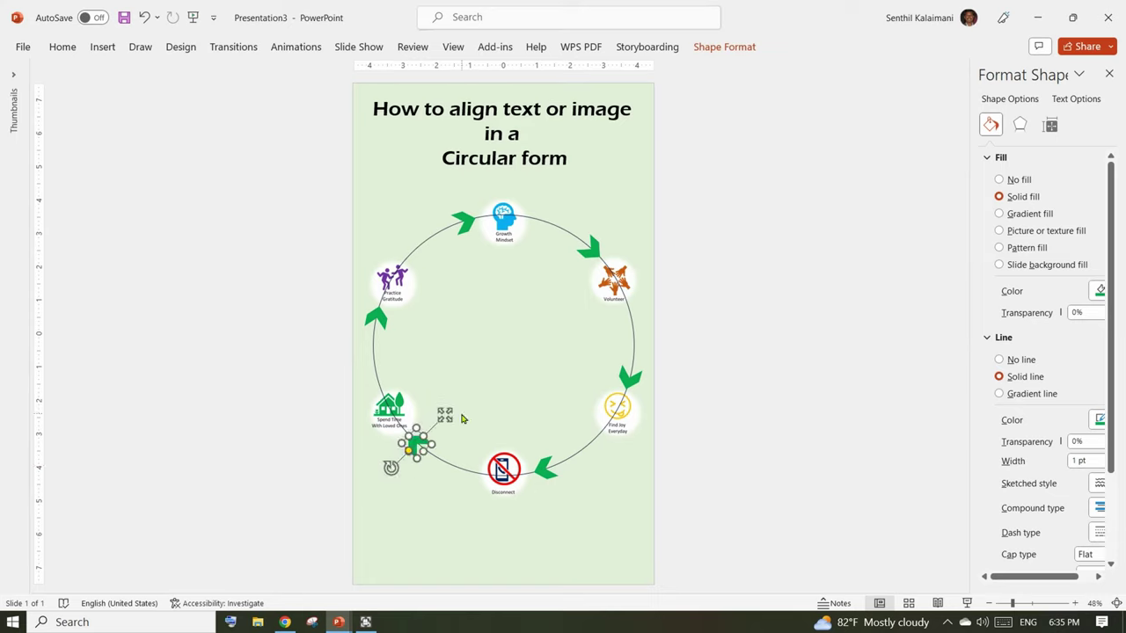
key(Escape)
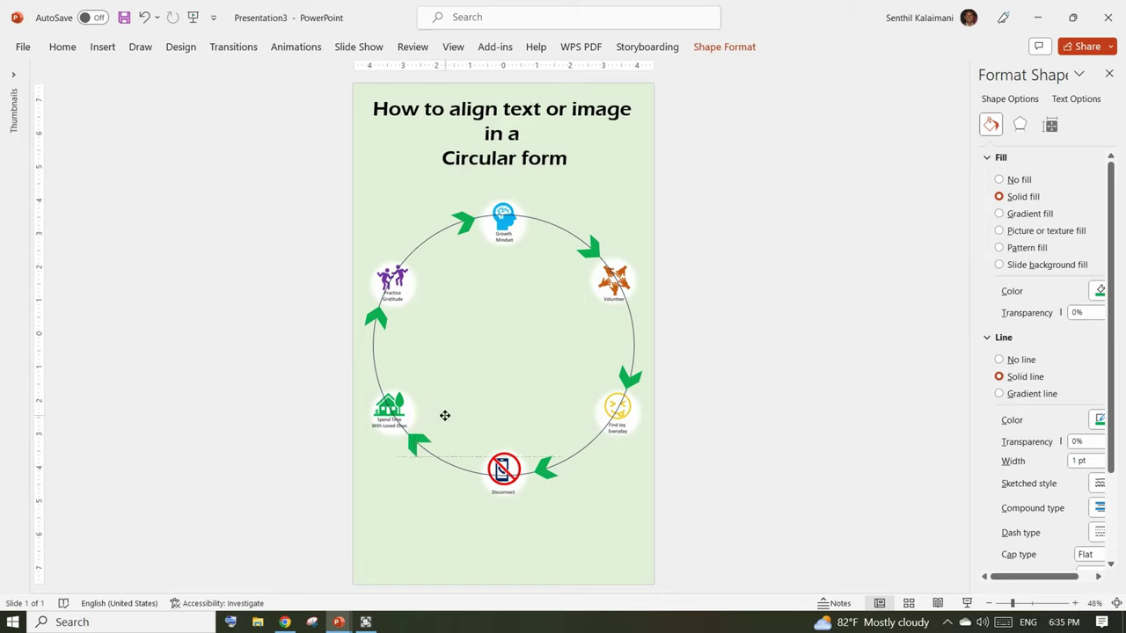
drag(445, 415, 445, 414)
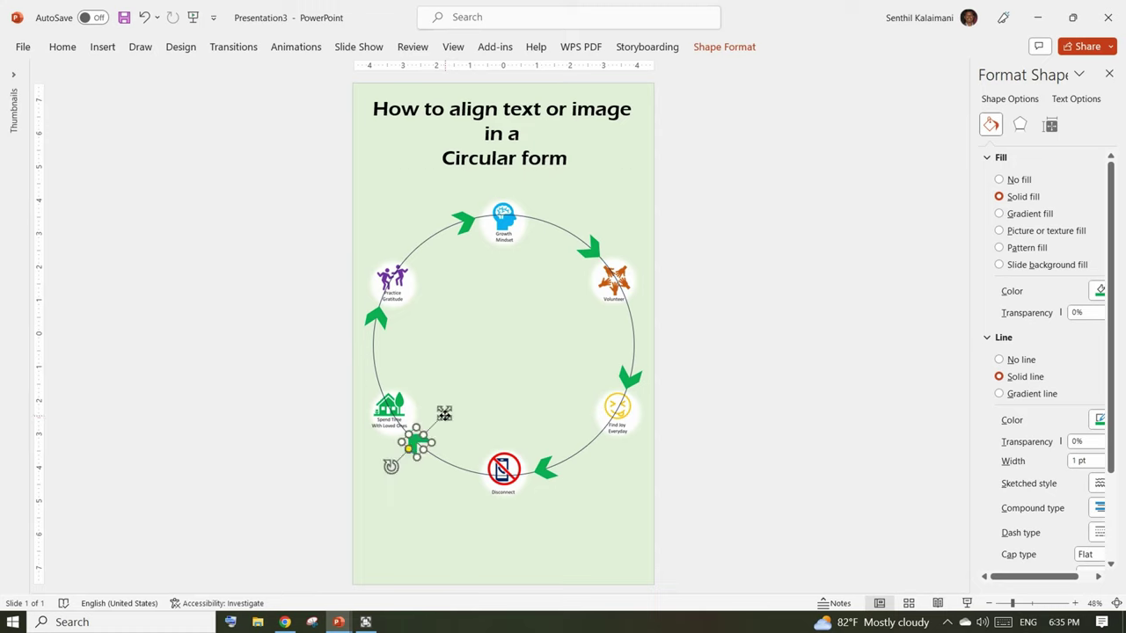
click(796, 363)
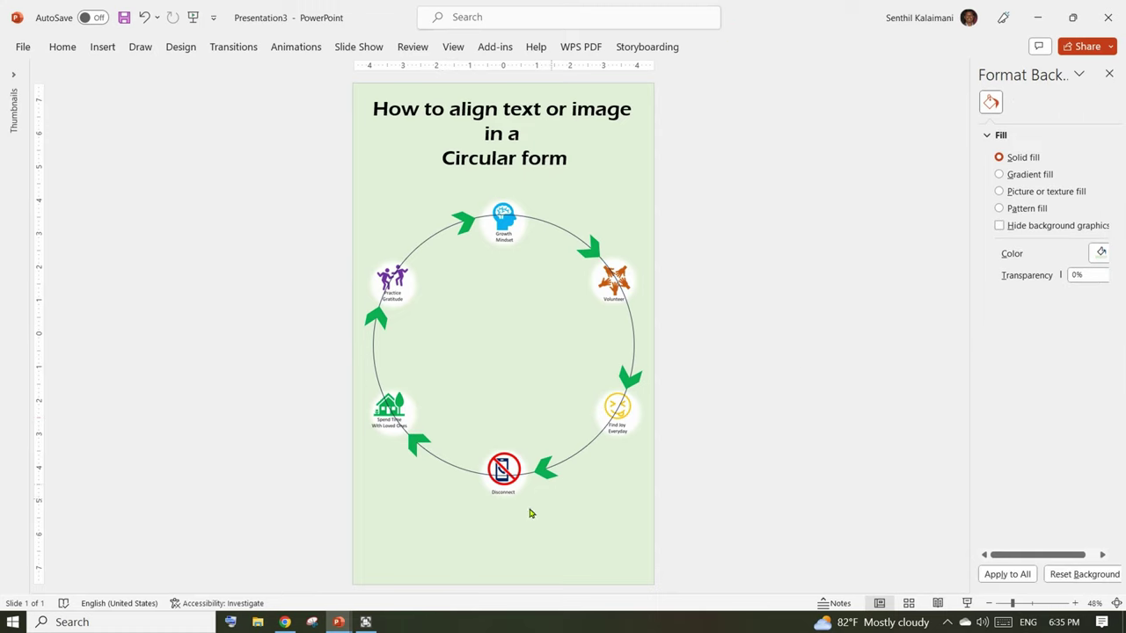
- Select all six green arrows plus the circle outline and group them into one 8.01" × 8.15" object
click(545, 474)
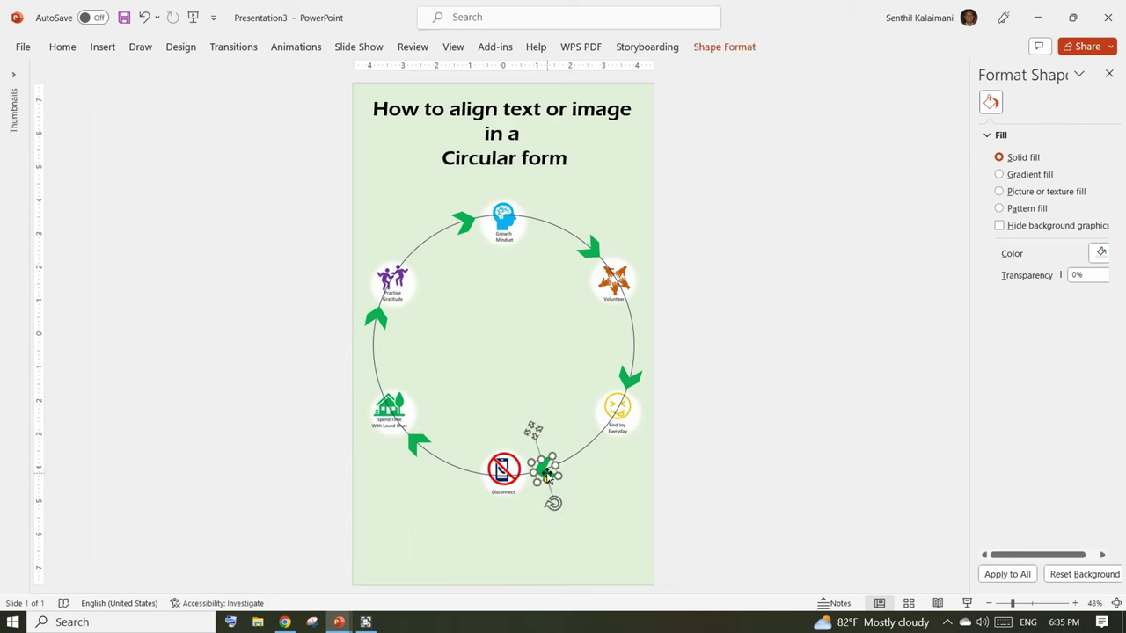
shift+click(417, 446)
shift+click(381, 322)
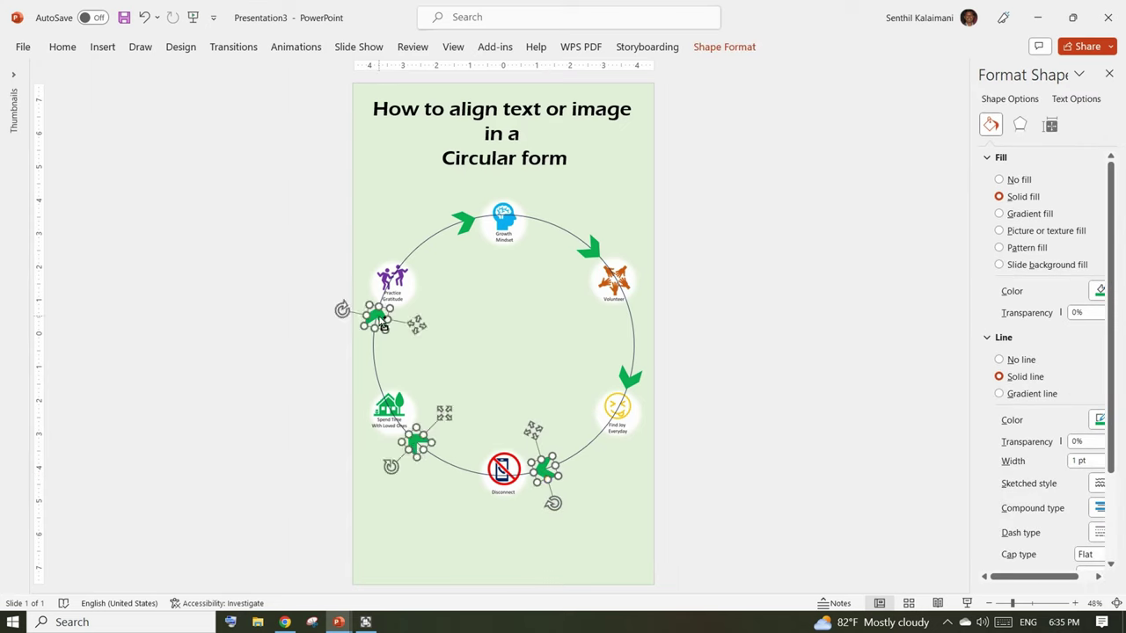
shift+click(468, 222)
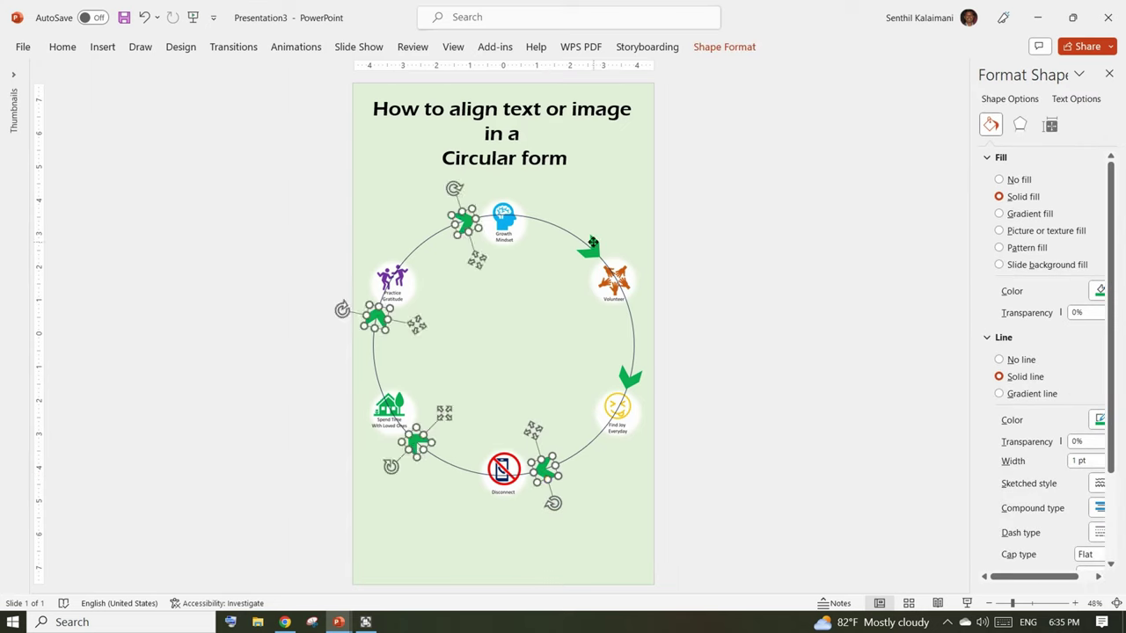
shift+click(595, 247)
shift+click(634, 378)
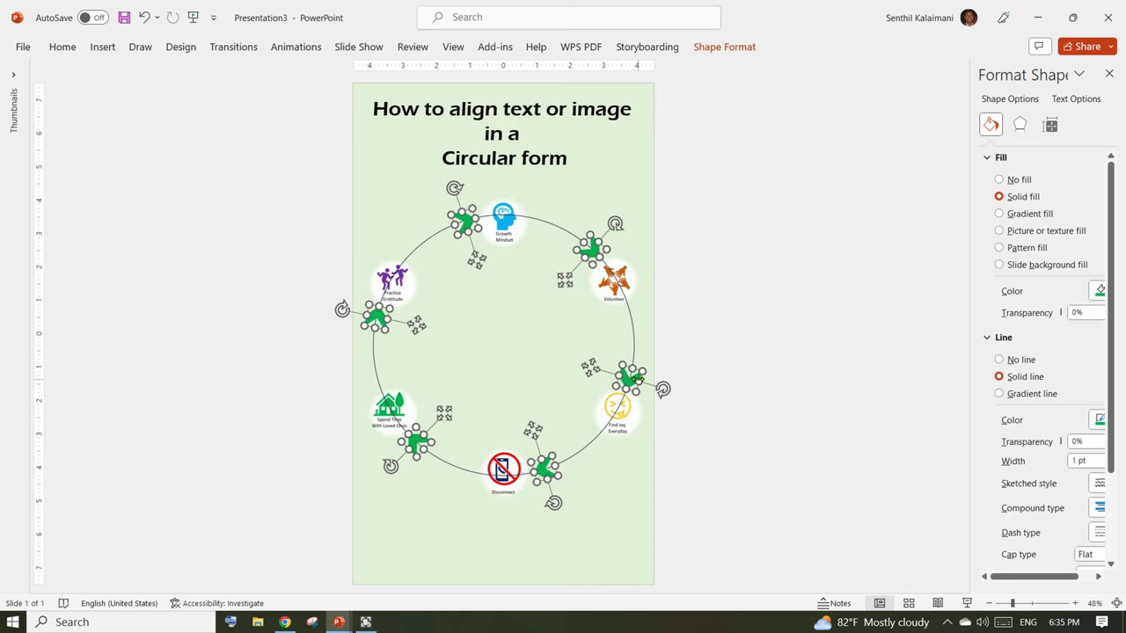
shift+click(560, 228)
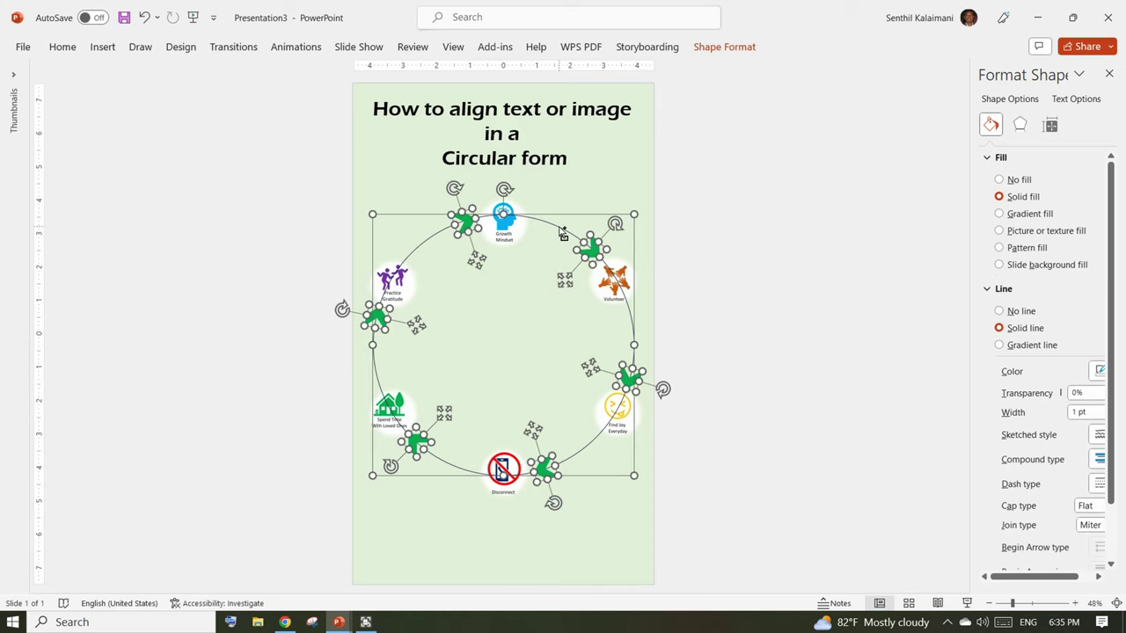
click(712, 48)
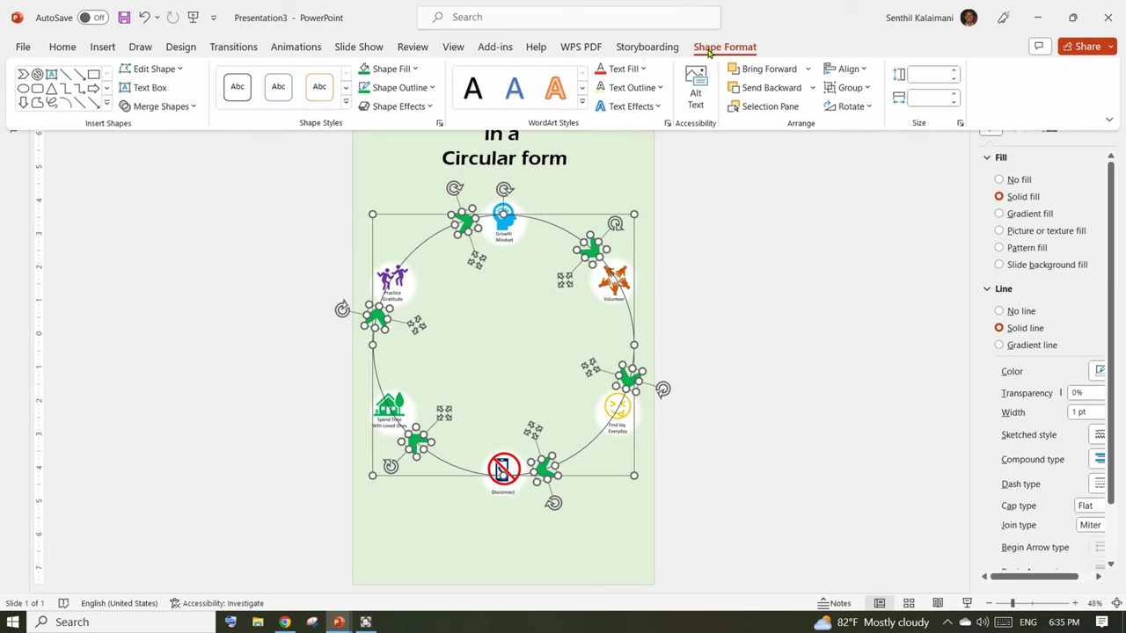
click(850, 87)
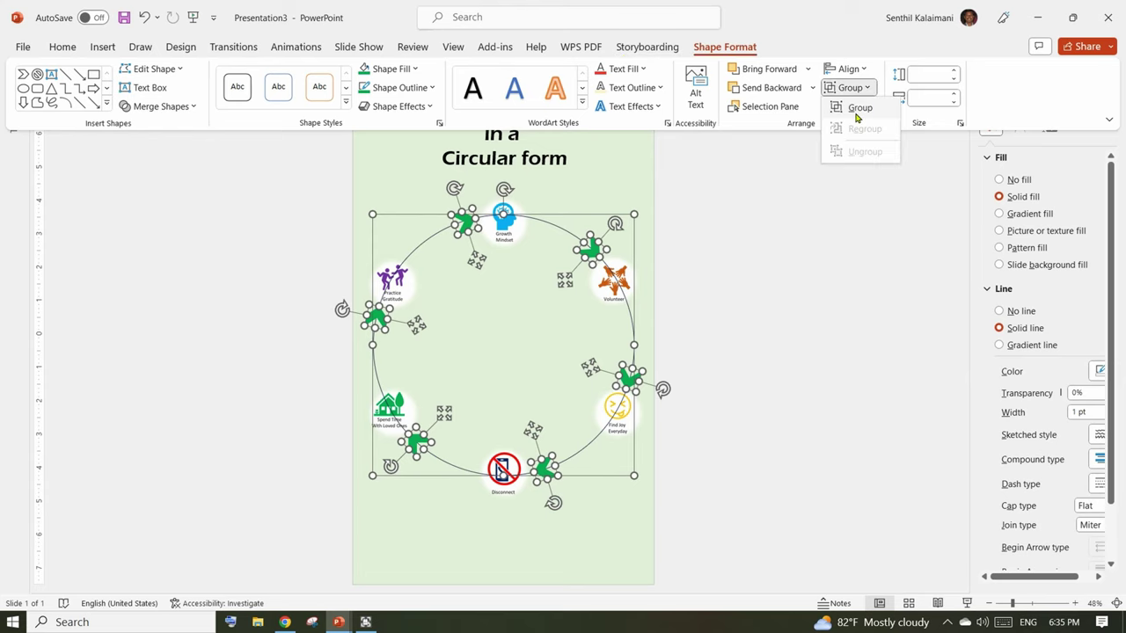
click(853, 109)
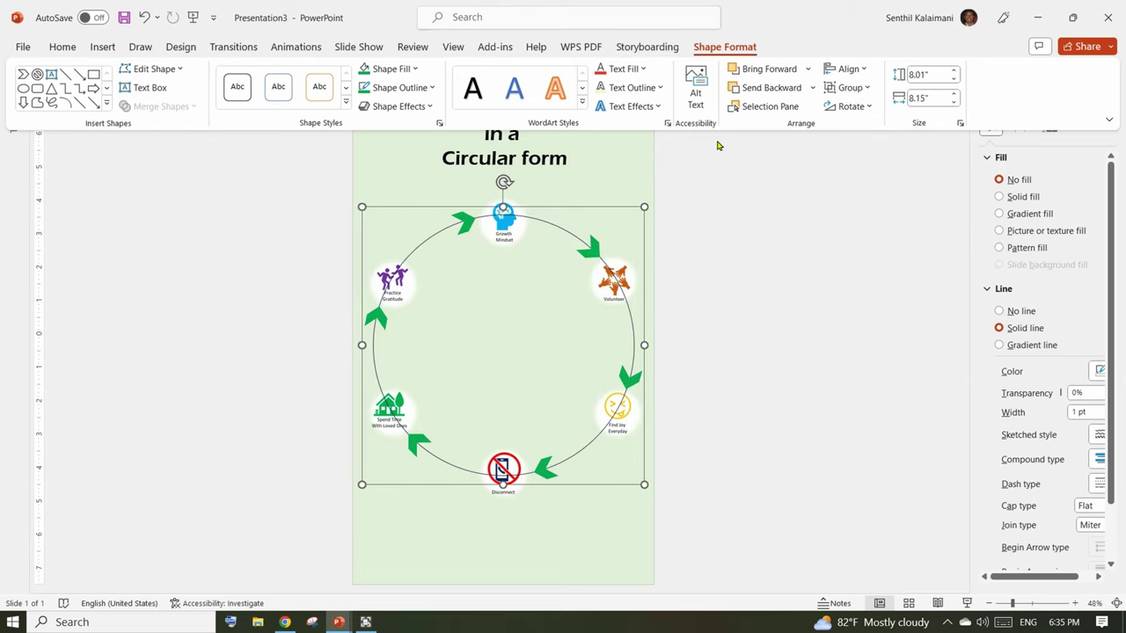
- Give the circle inside the group a green 4.5 pt outline
click(558, 221)
click(556, 227)
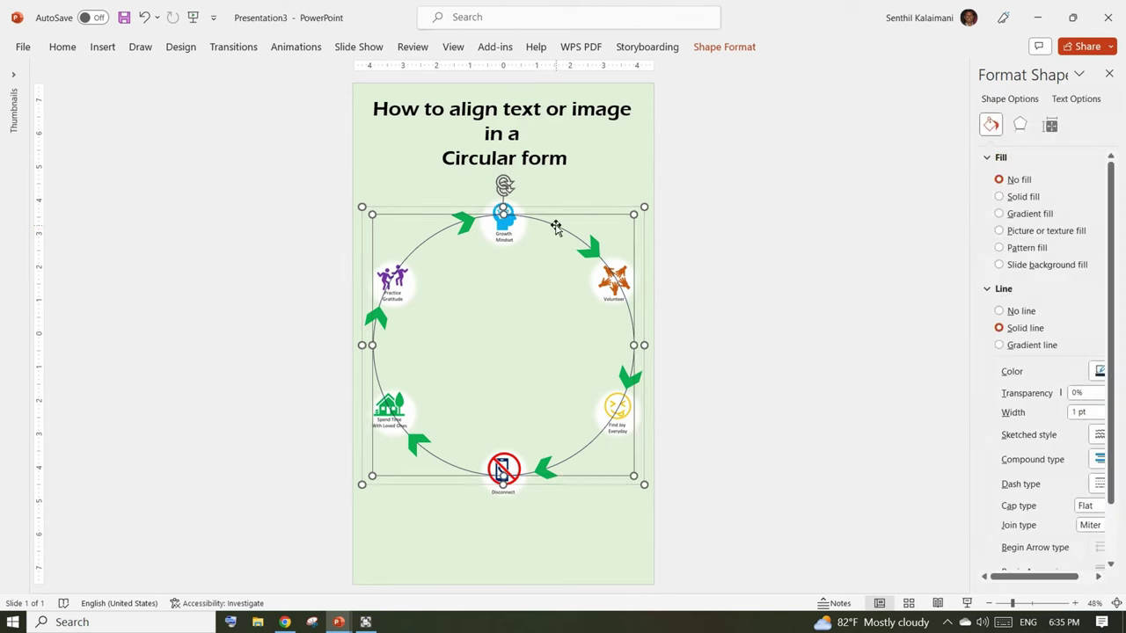
click(727, 48)
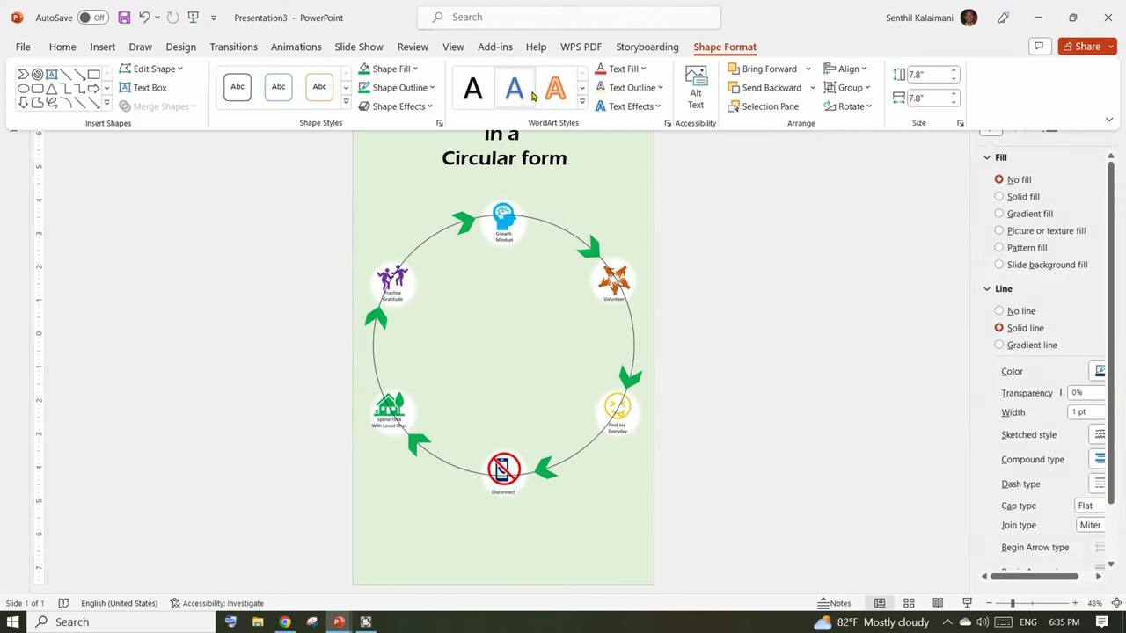
click(430, 88)
mouse_move(431, 314)
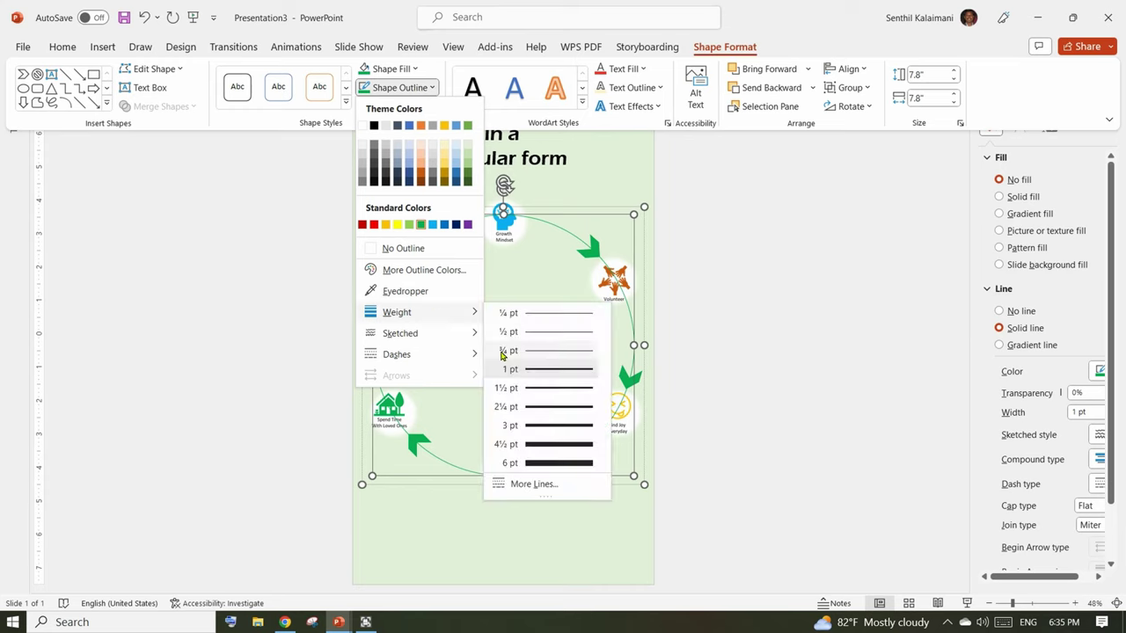
click(545, 446)
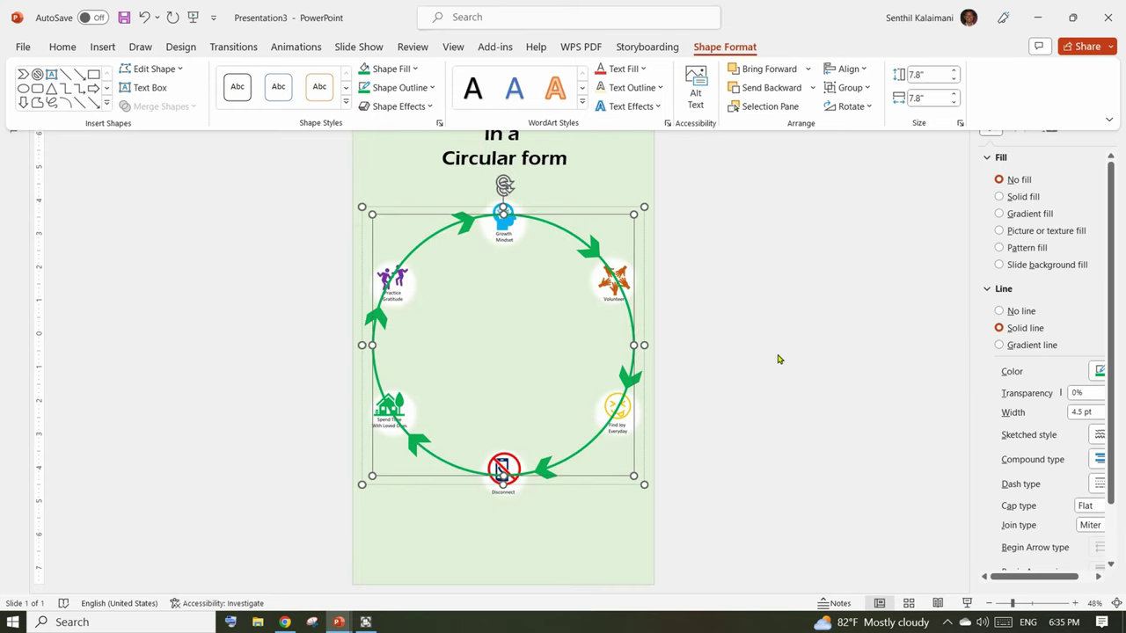
click(797, 342)
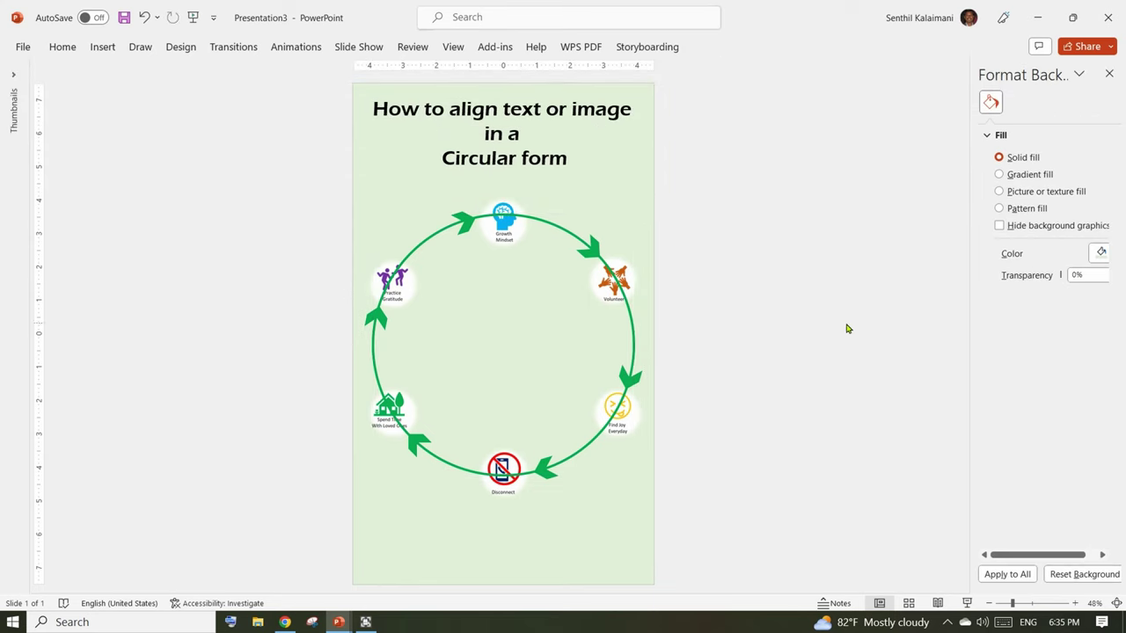
click(577, 234)
- Send the ring behind the icons
right_click(576, 234)
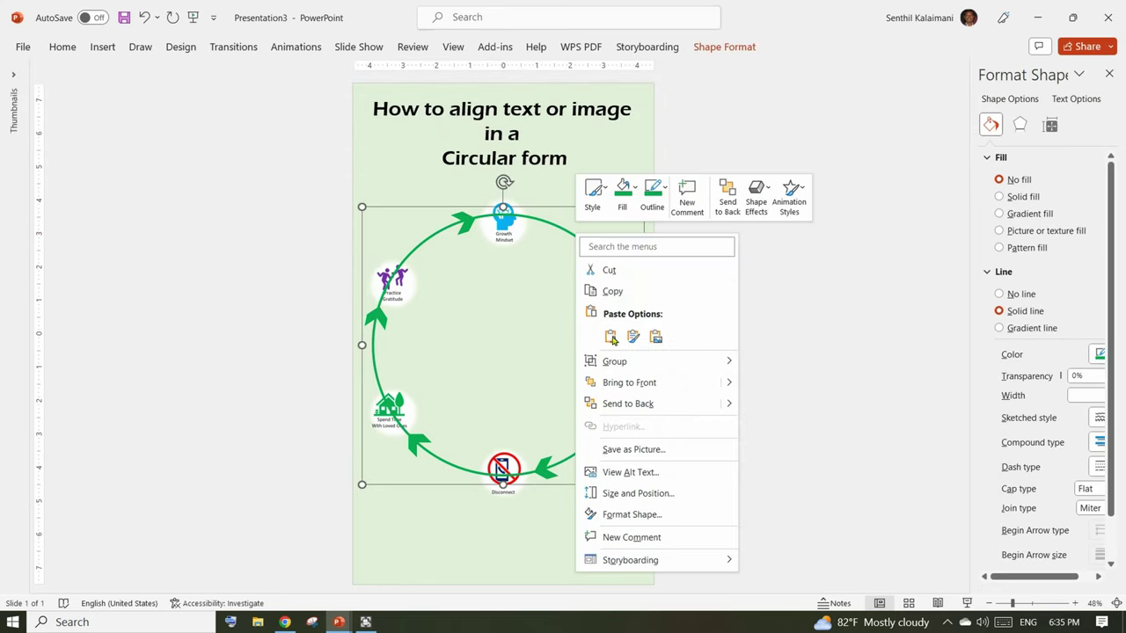
click(621, 406)
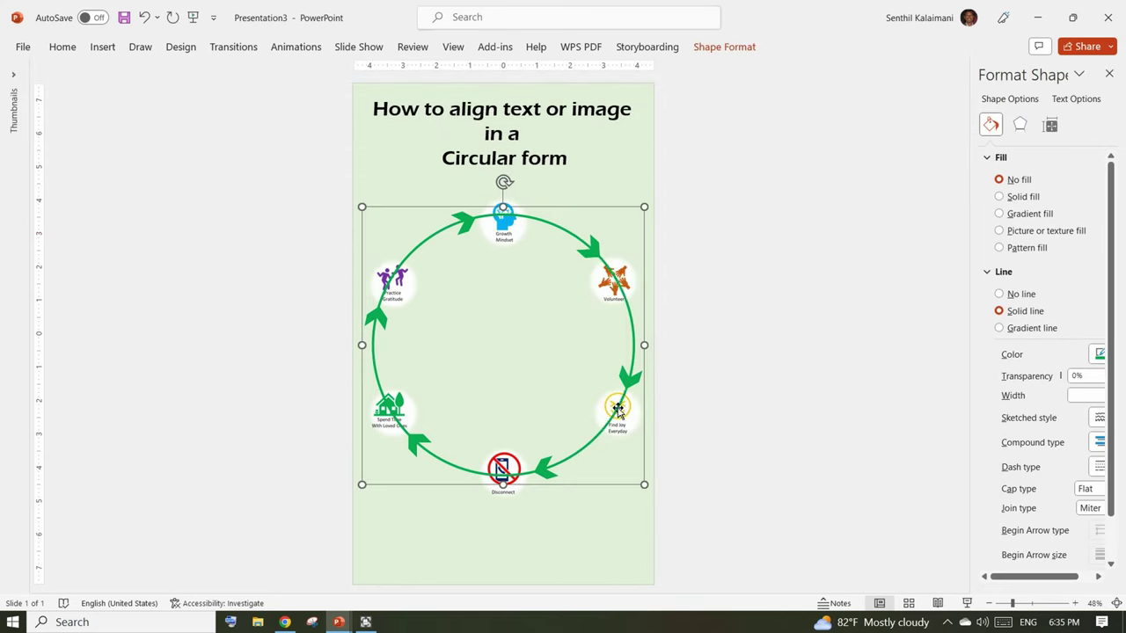
click(763, 370)
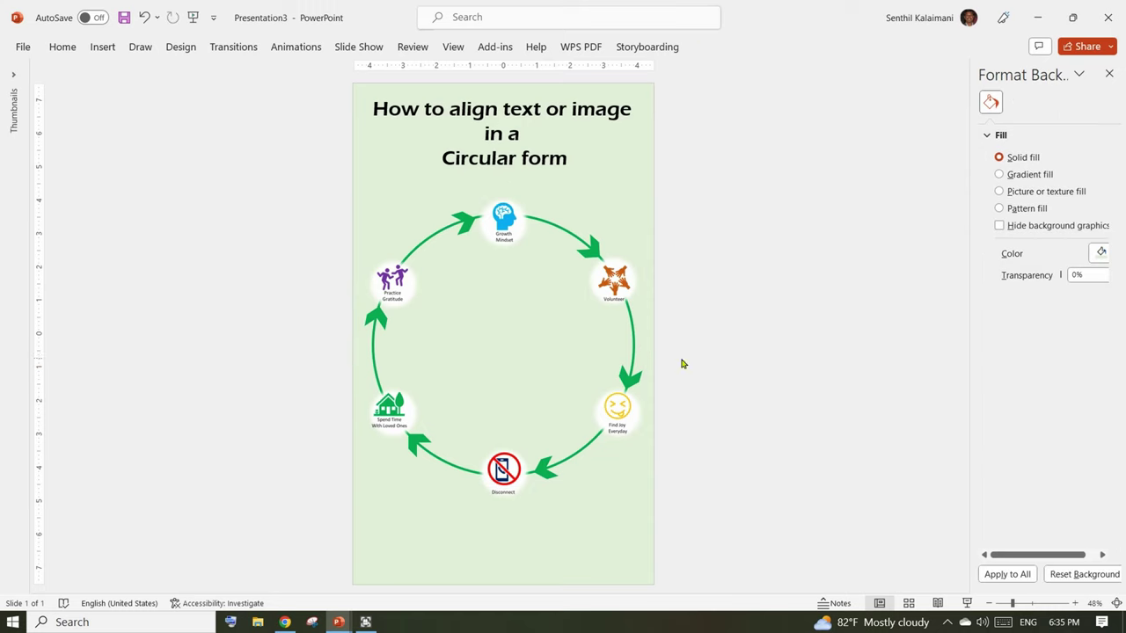
click(633, 345)
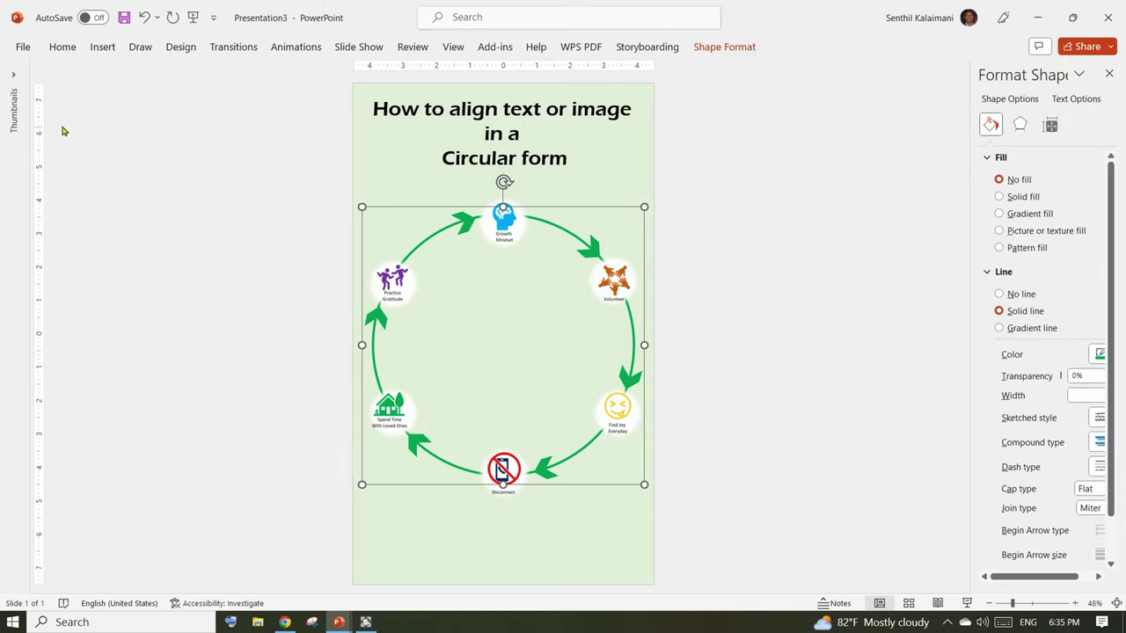
click(159, 271)
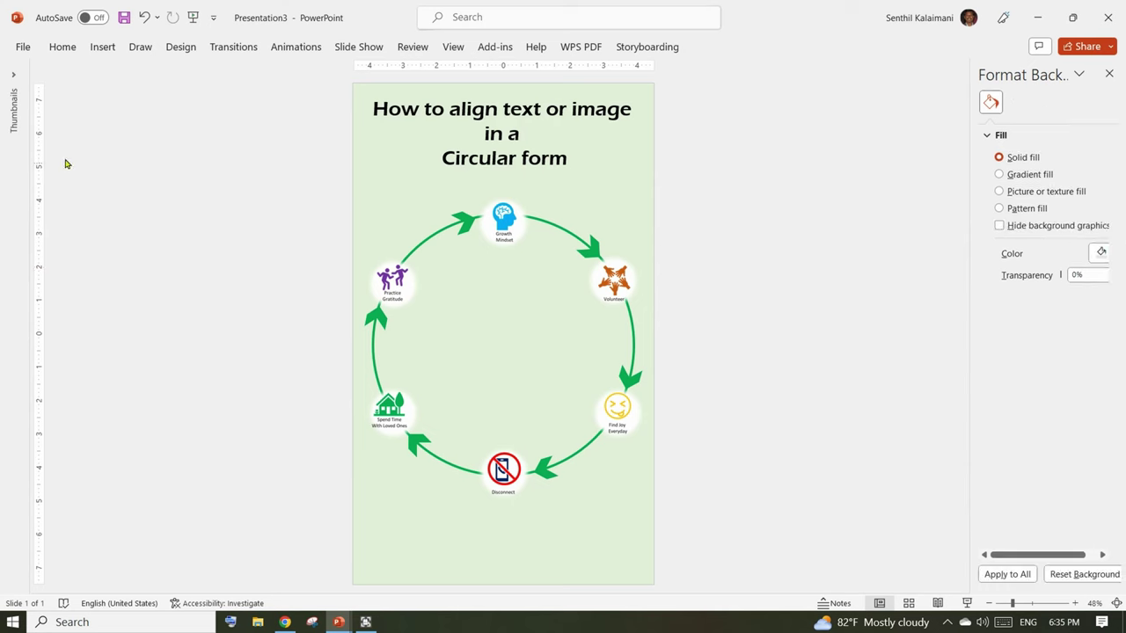
- Duplicate the slide with Ctrl+D to create slide 2, then return to slide 1's ring group
click(11, 79)
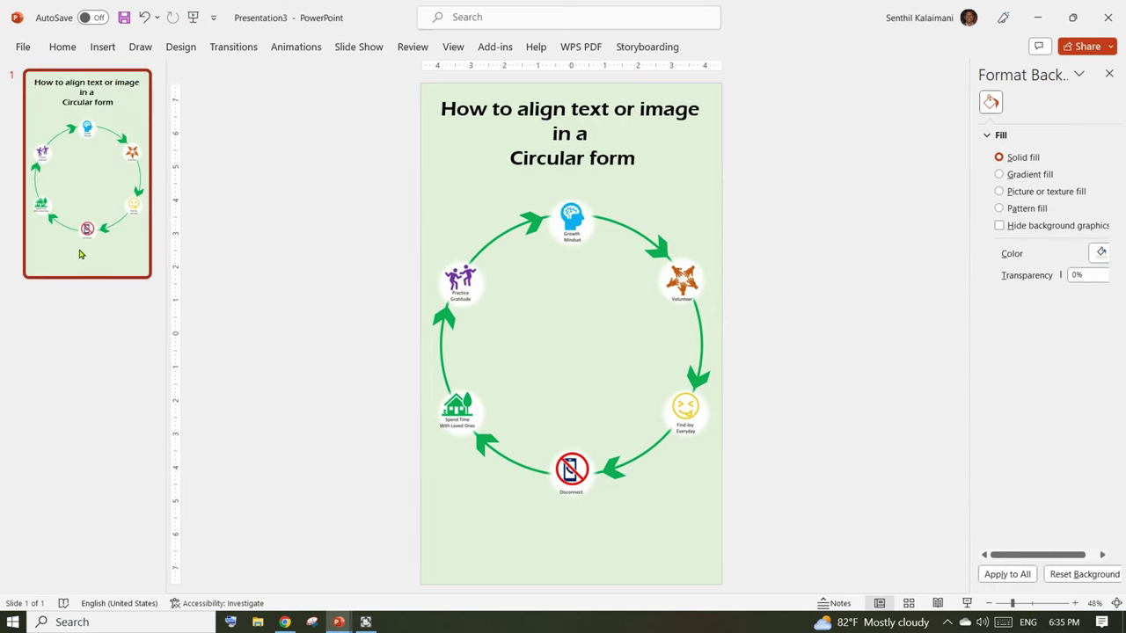
key(ctrl+d)
click(99, 221)
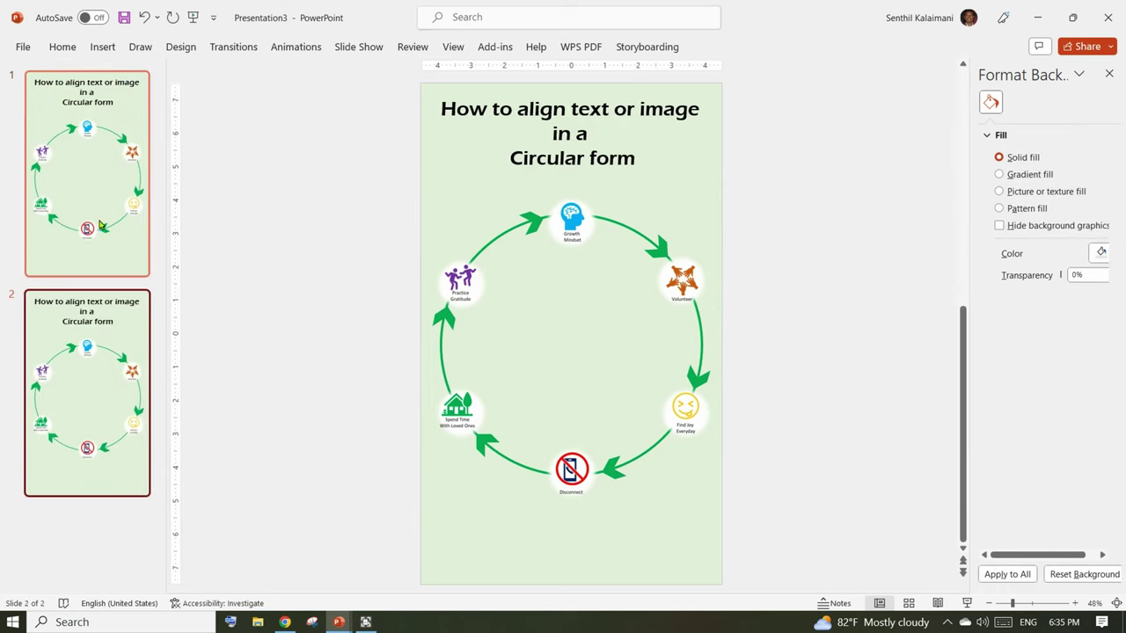
click(502, 236)
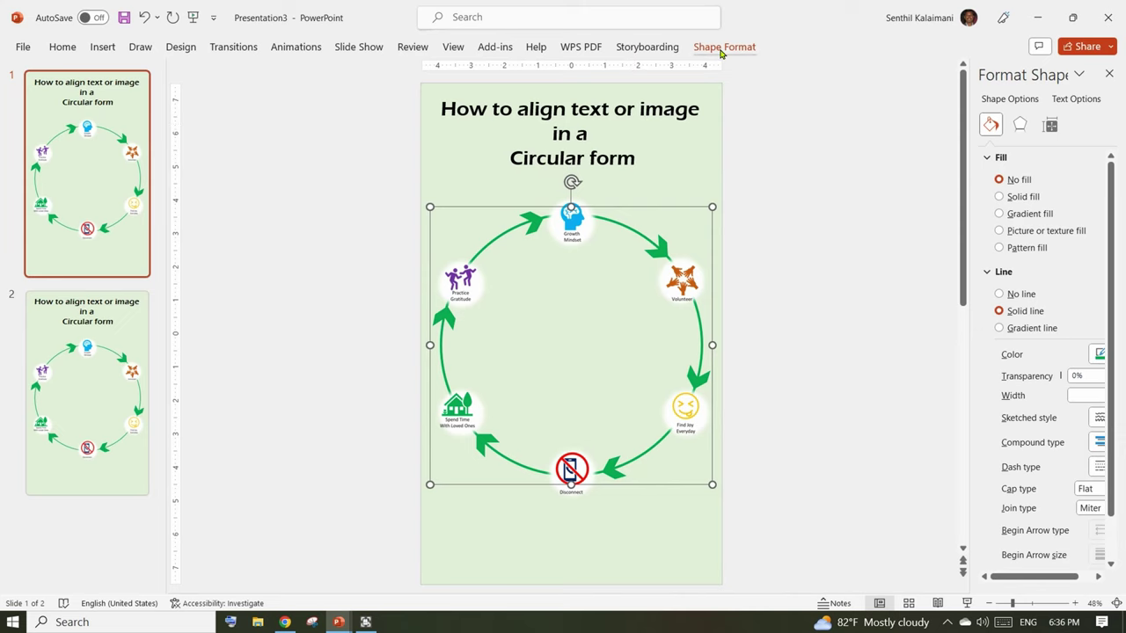
- Set the ring group's rotation on slide 1 to -10°
click(720, 48)
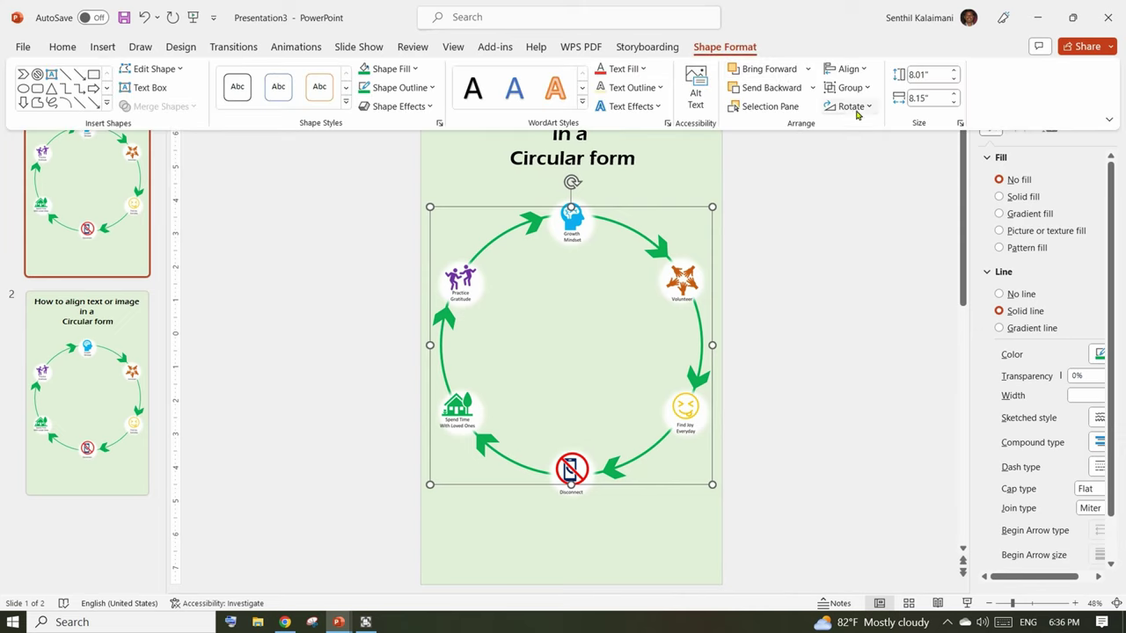
click(857, 106)
click(867, 208)
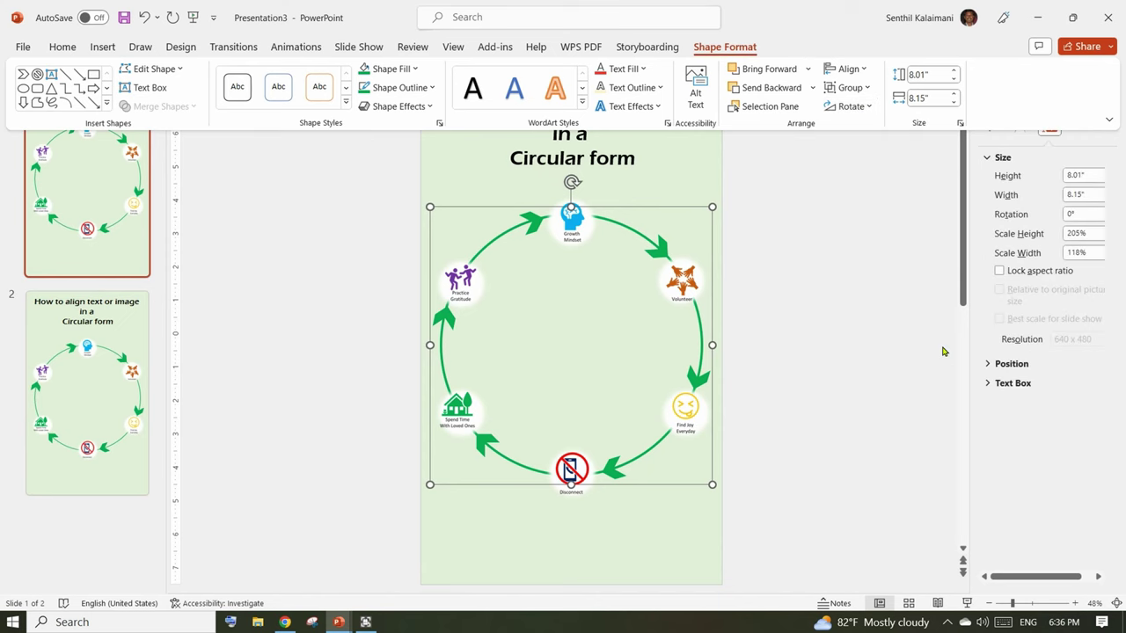
click(1082, 217)
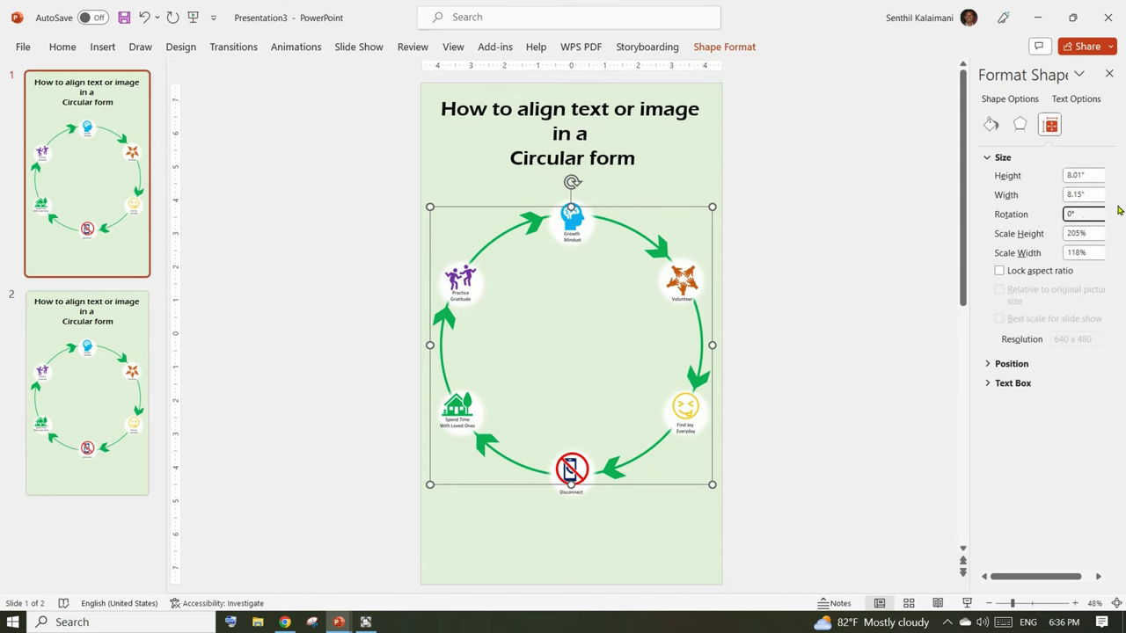
text(-1)
key(Return)
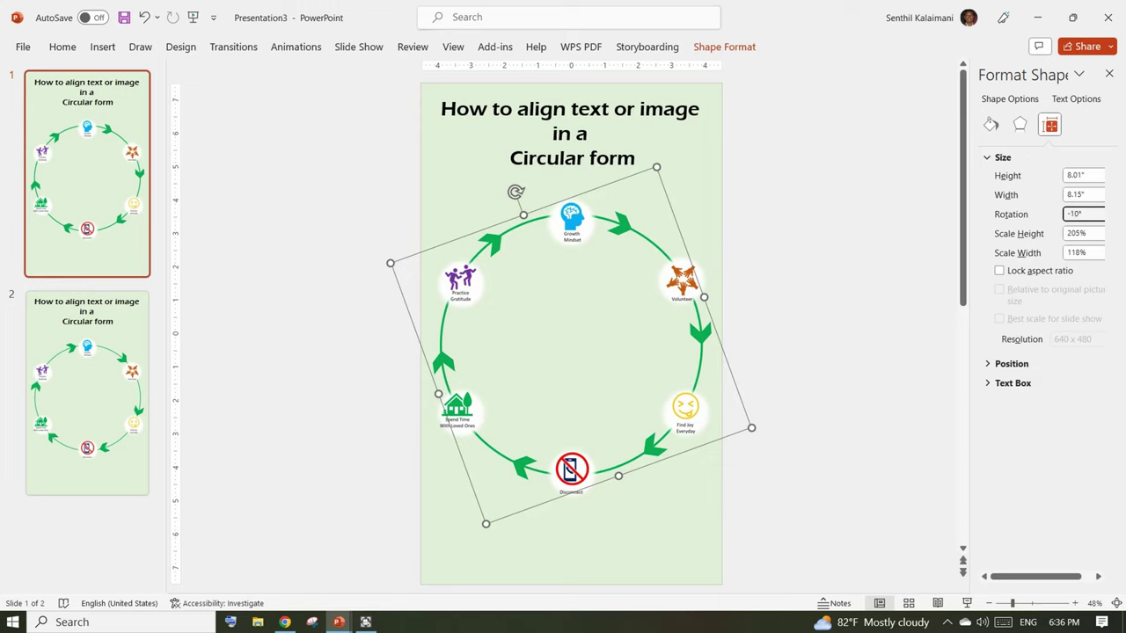
key(Return)
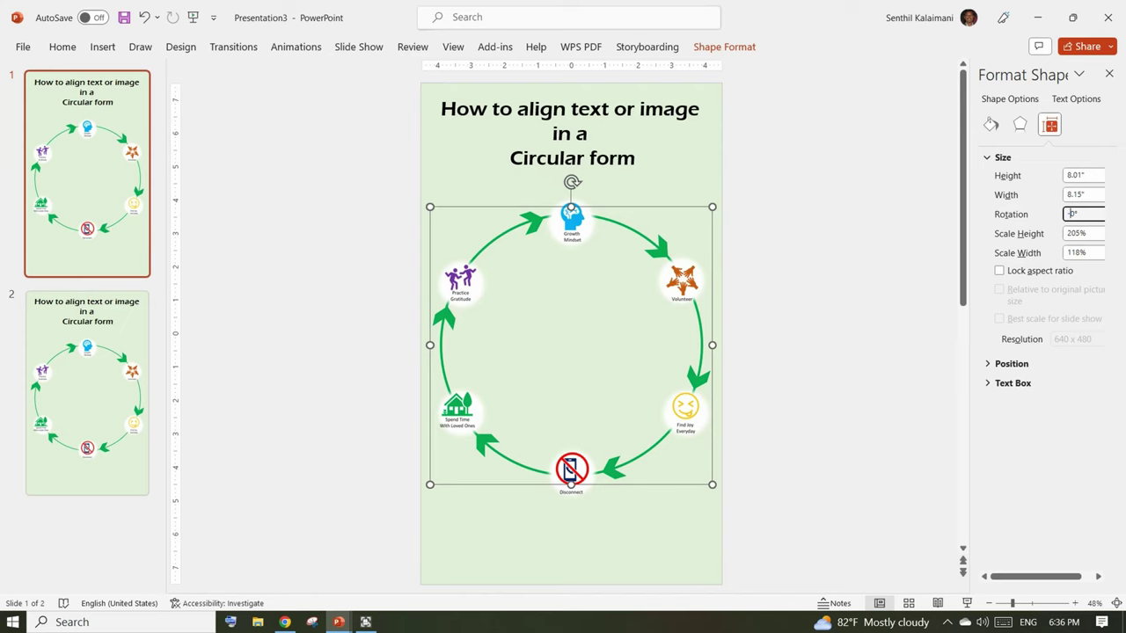
text(-10)
key(Return)
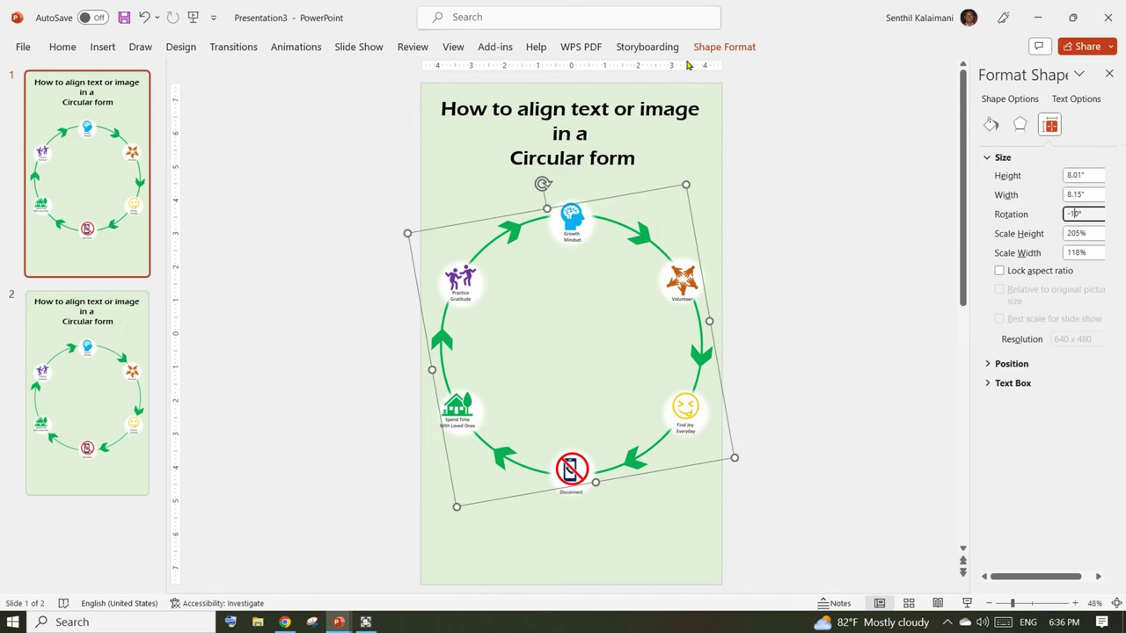
- Review the ring's Shape Fill and Shape Outline choices without changing them
click(717, 48)
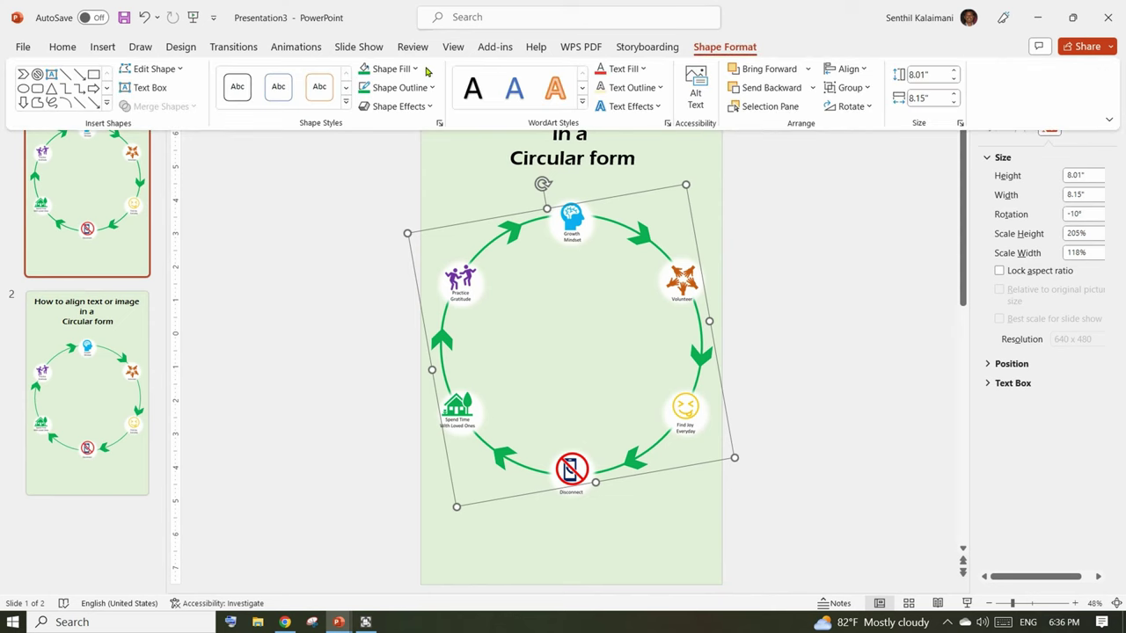
click(412, 70)
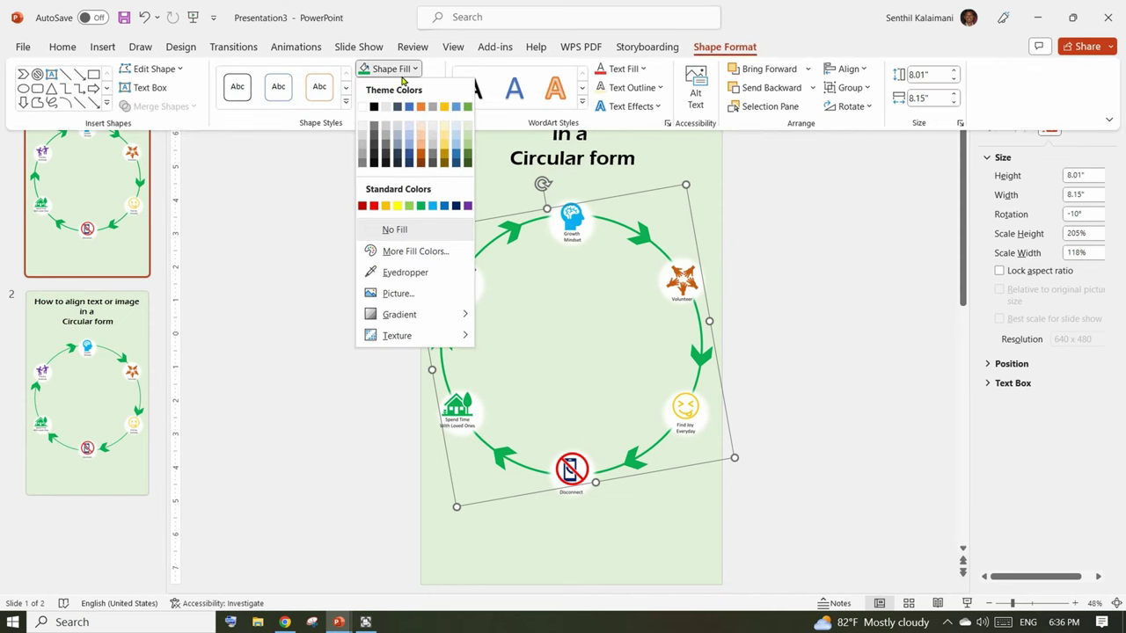
click(398, 70)
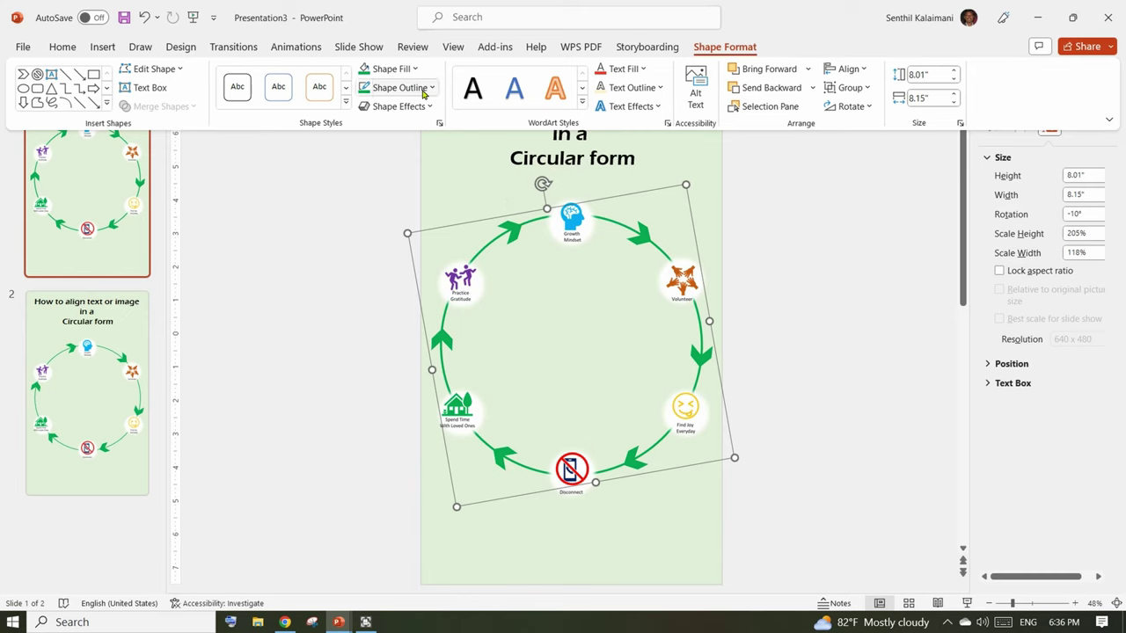
click(423, 89)
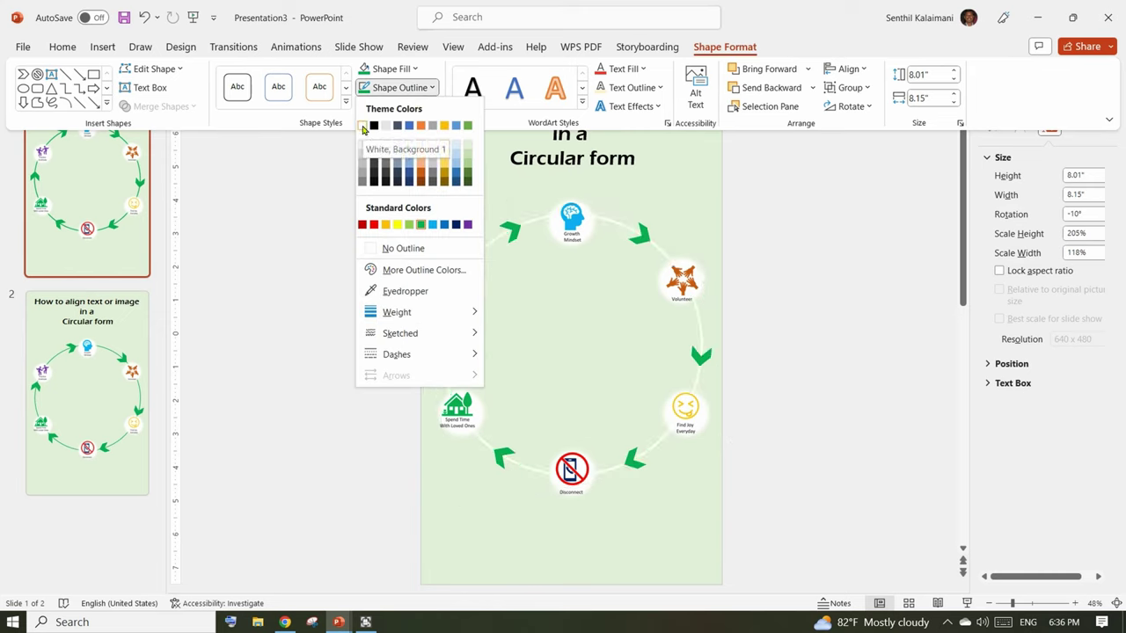
click(759, 228)
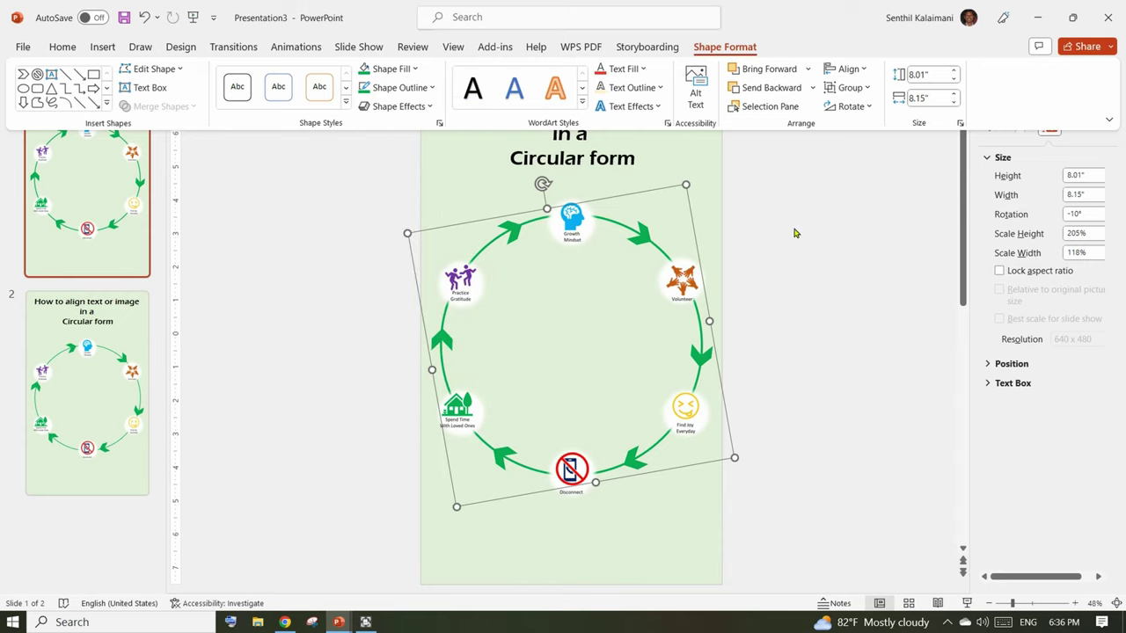
click(847, 87)
- Ungroup the slide 1 ring into separate arrows and icons
click(855, 155)
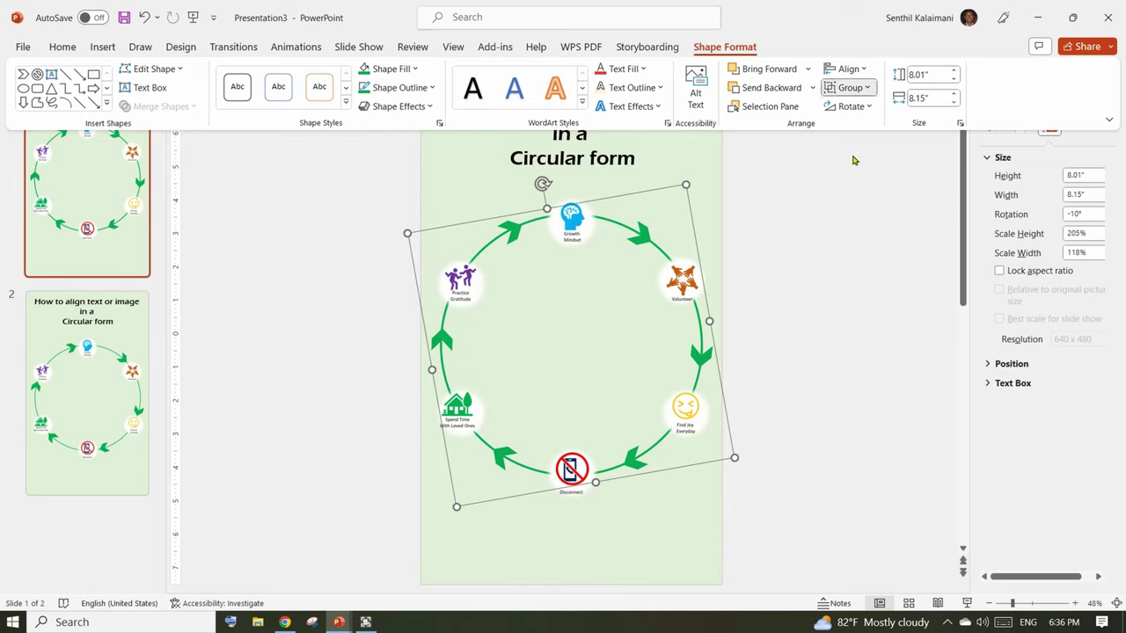
click(819, 269)
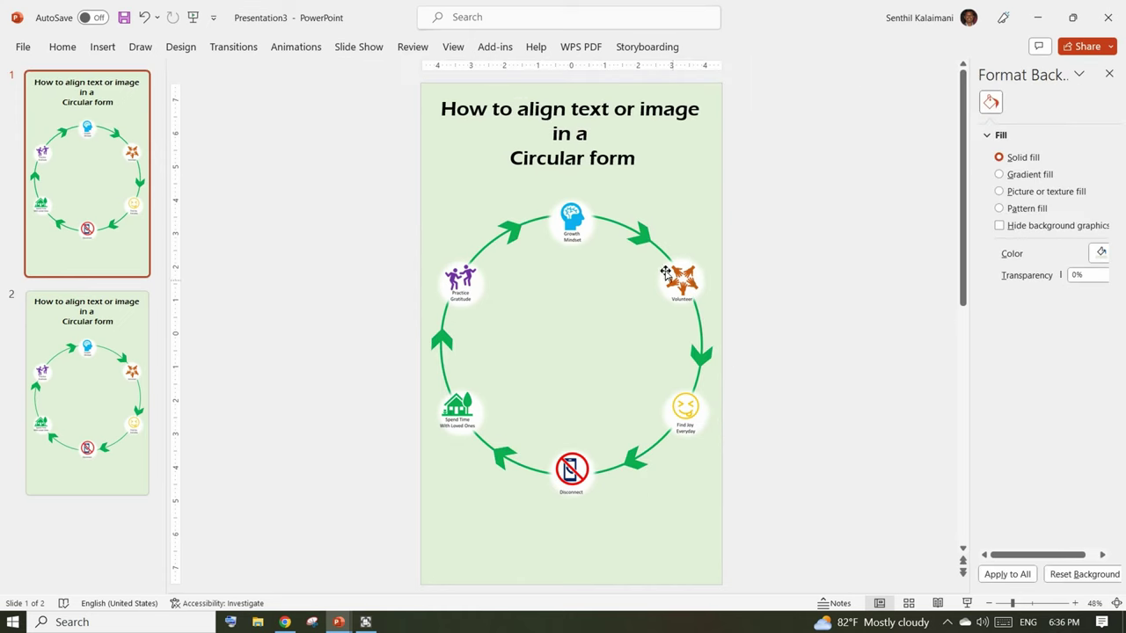
click(646, 234)
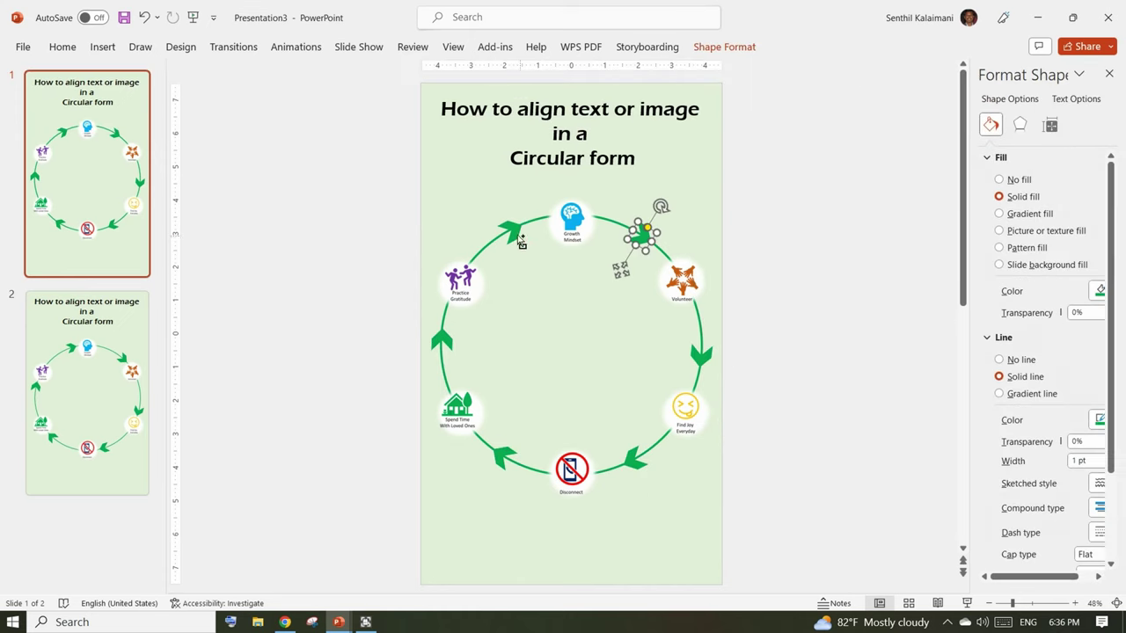
shift+click(515, 236)
shift+click(447, 339)
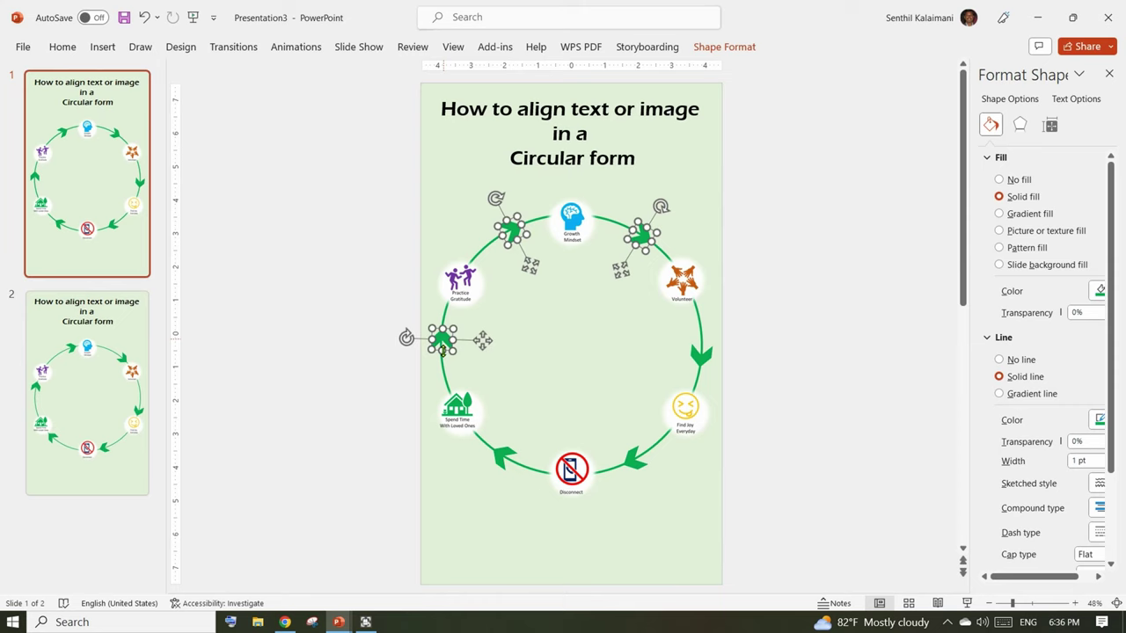
shift+click(507, 462)
shift+click(633, 459)
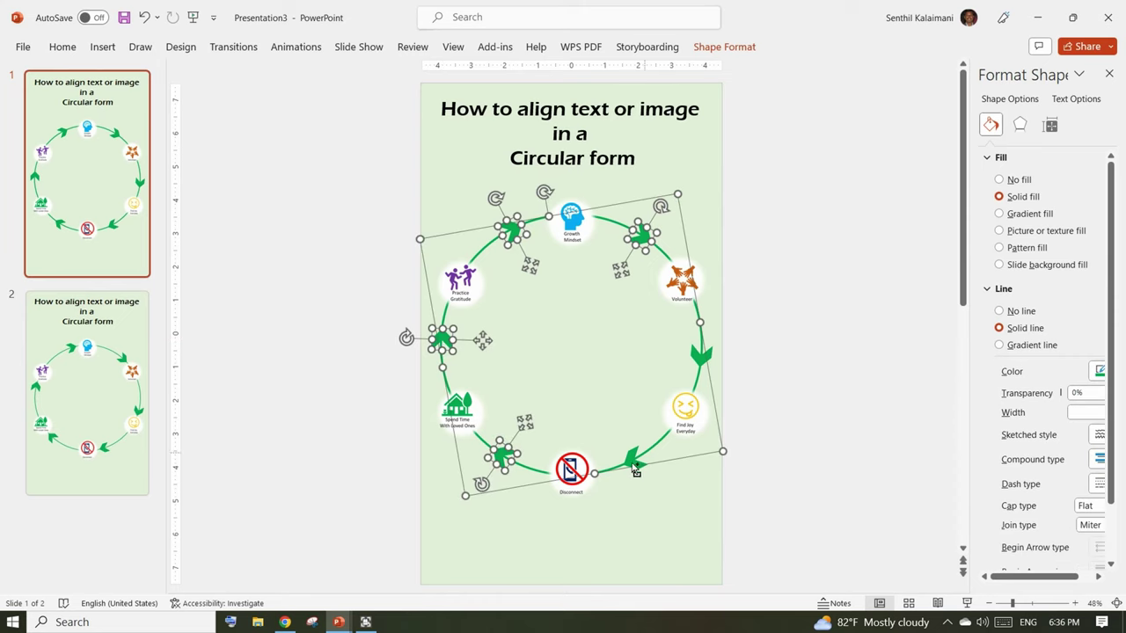
click(688, 466)
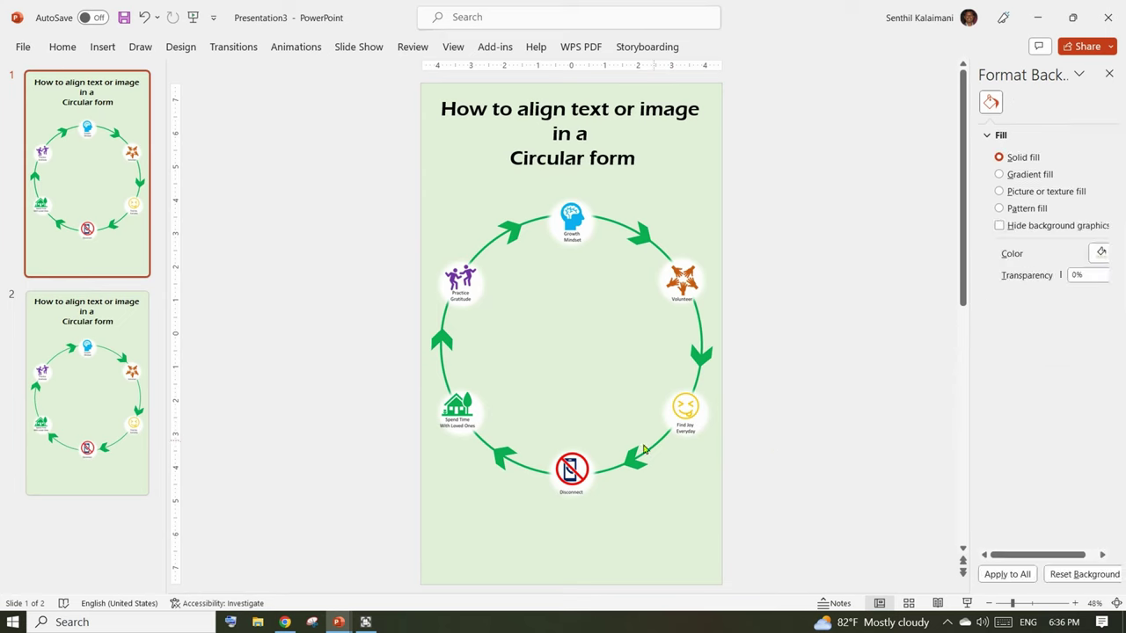
- Select all six arrows and fill them with a pale, near-white colour
click(639, 237)
shift+click(518, 234)
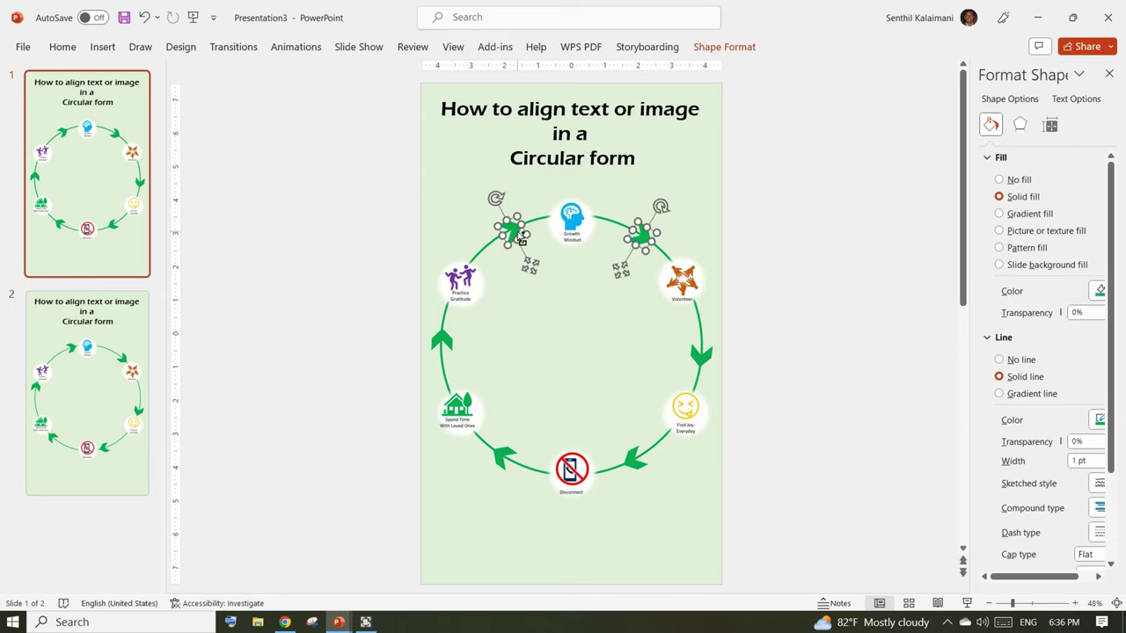
shift+click(446, 343)
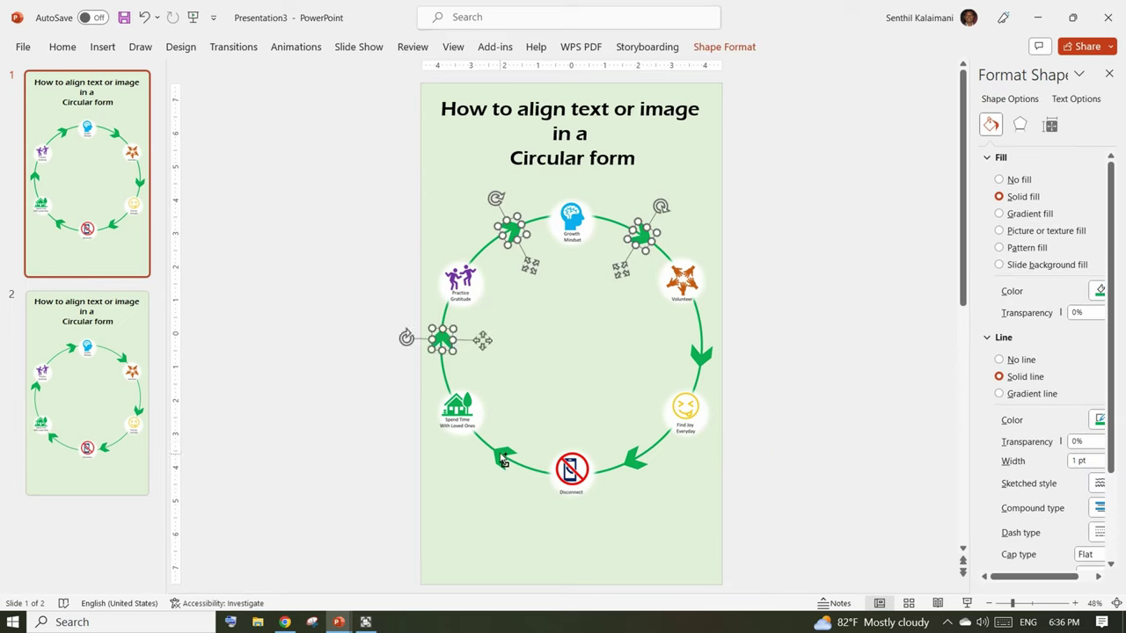
shift+click(505, 459)
shift+click(637, 464)
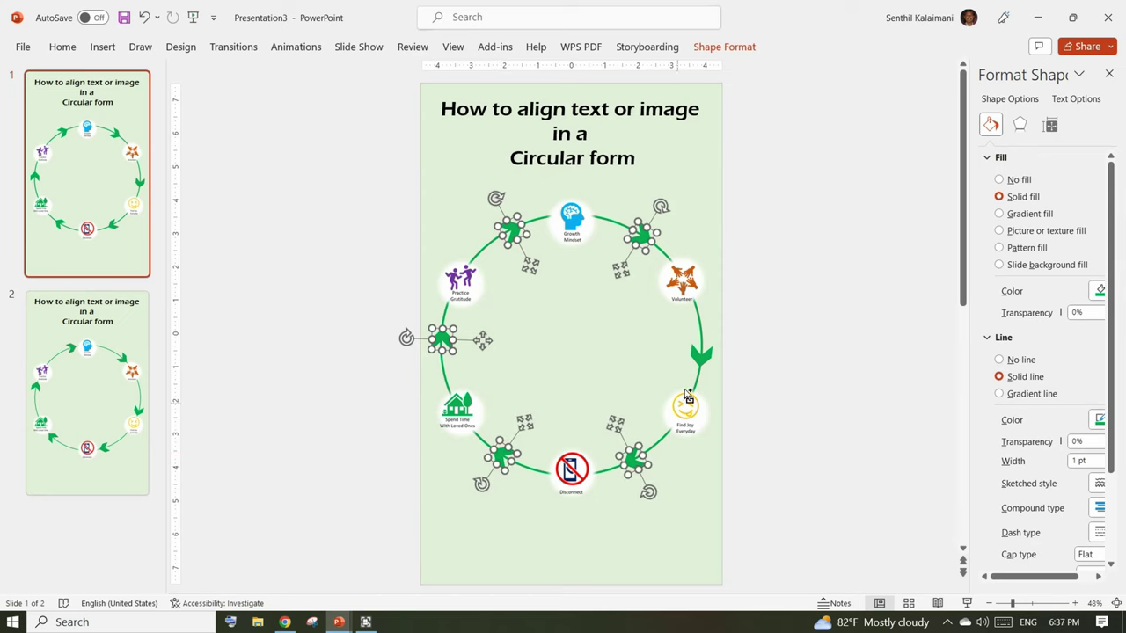
shift+click(699, 358)
click(715, 49)
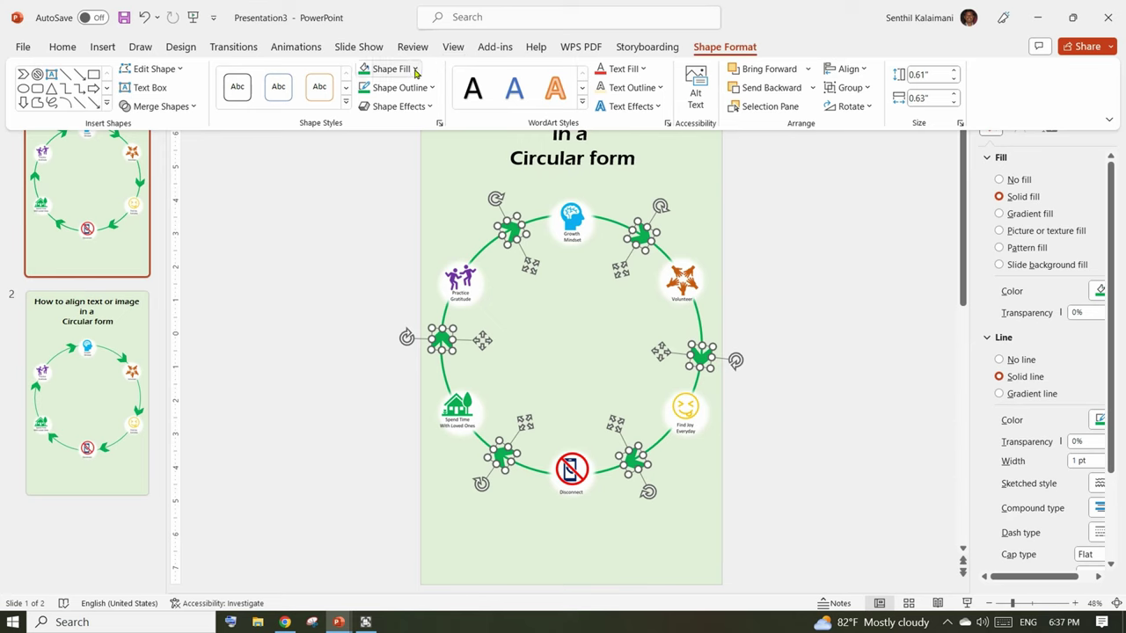
click(414, 70)
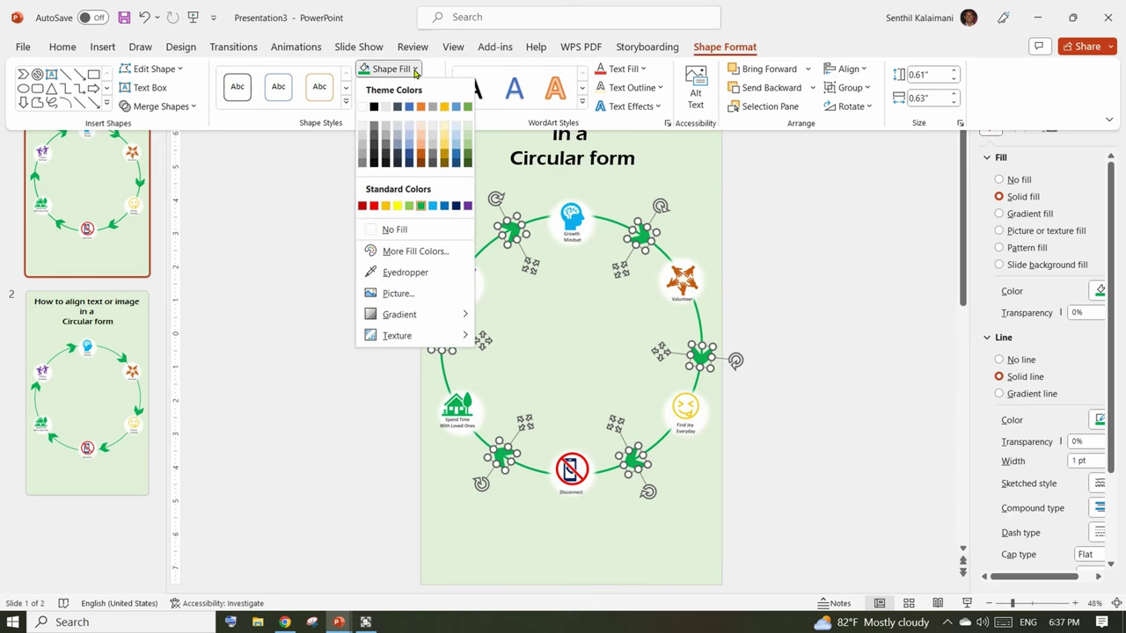
click(468, 130)
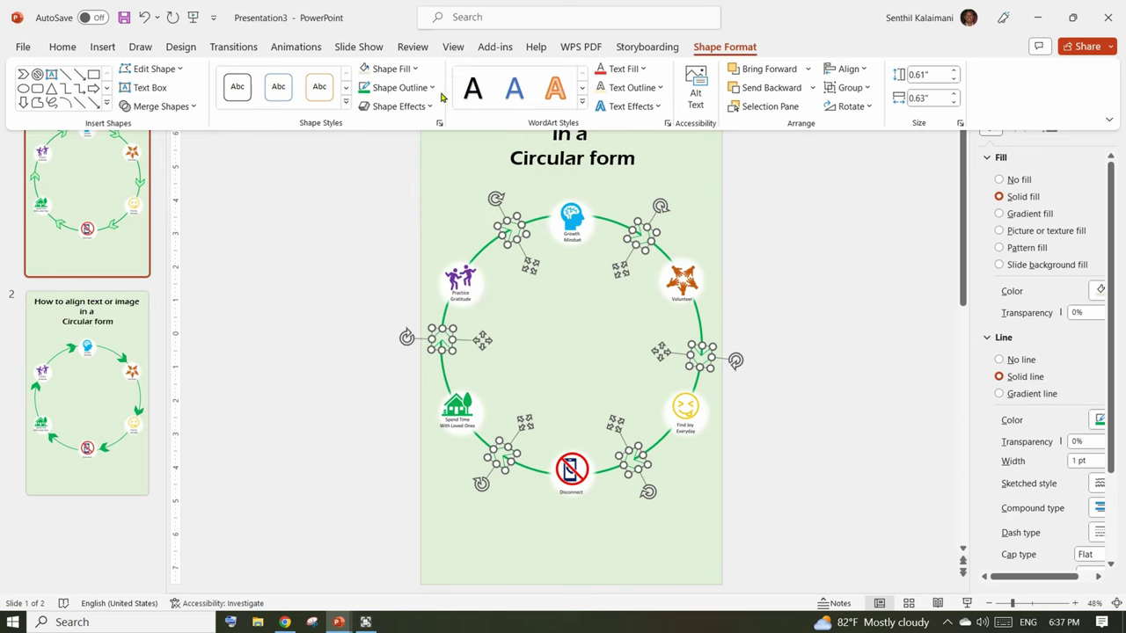
- Give the six arrows a matching pale outline so they blend away
click(432, 88)
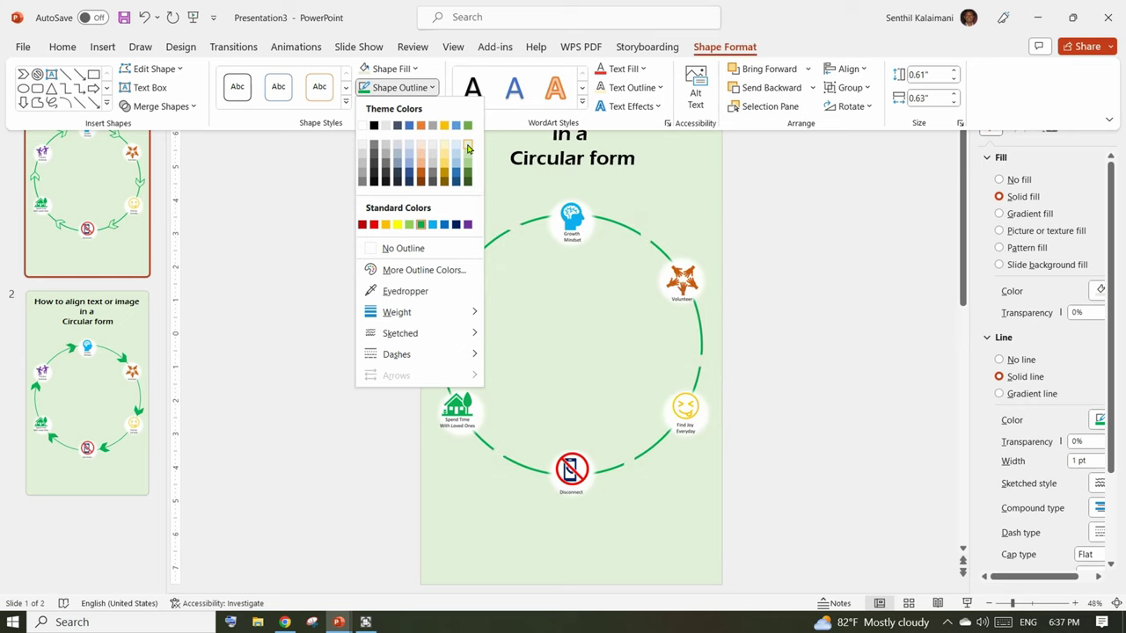
click(468, 148)
click(808, 271)
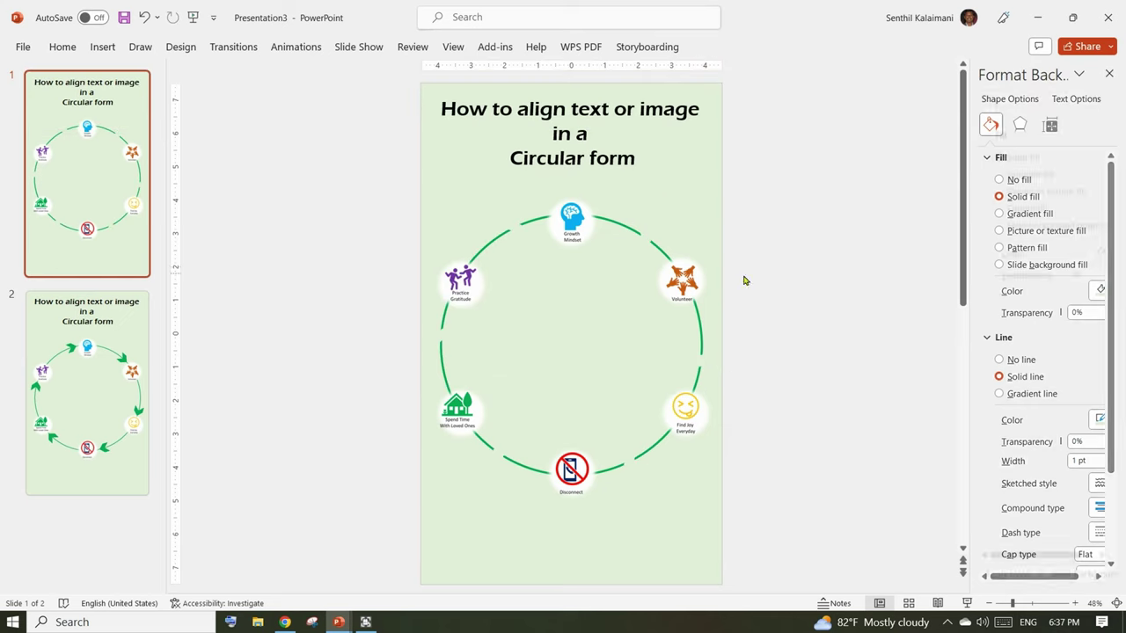
- Delete the dashed green circle from slide 1
click(495, 243)
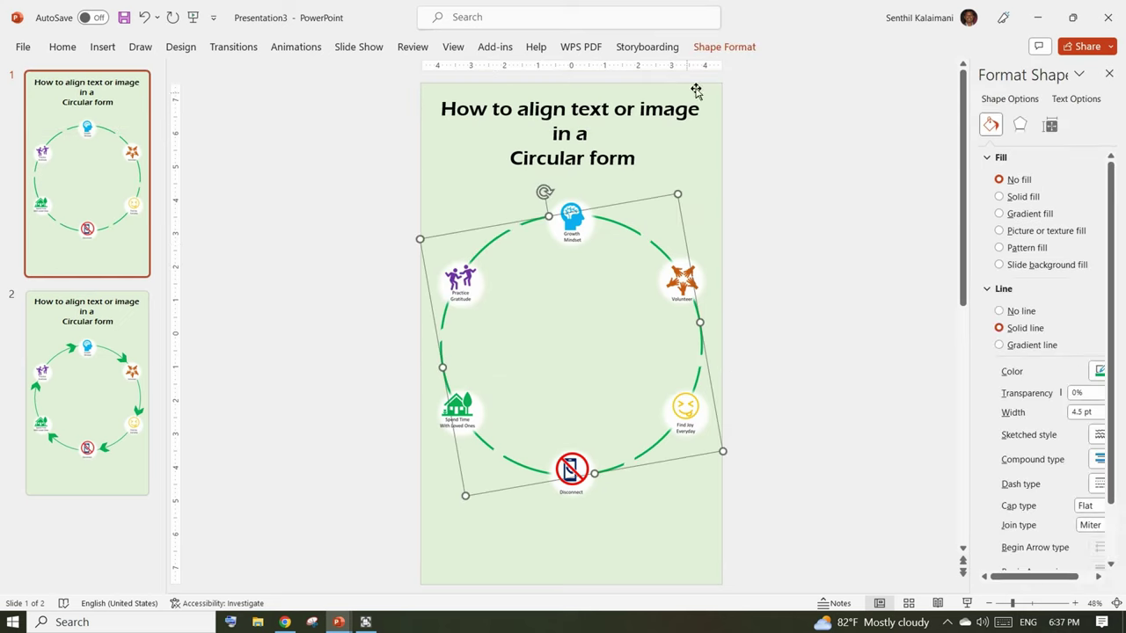
click(724, 46)
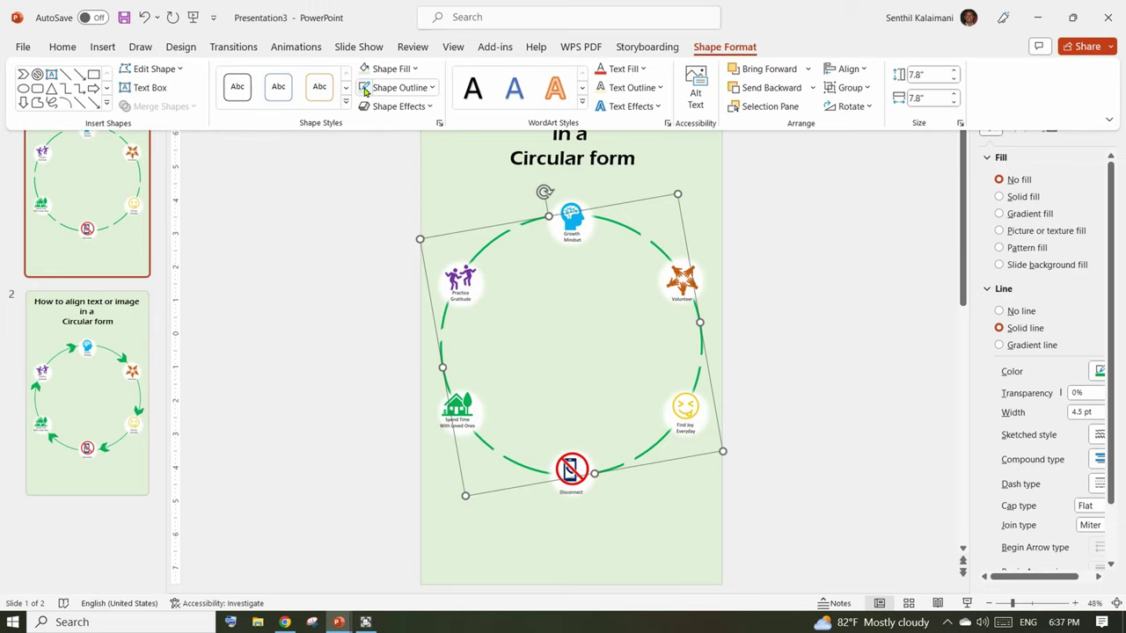
key(Delete)
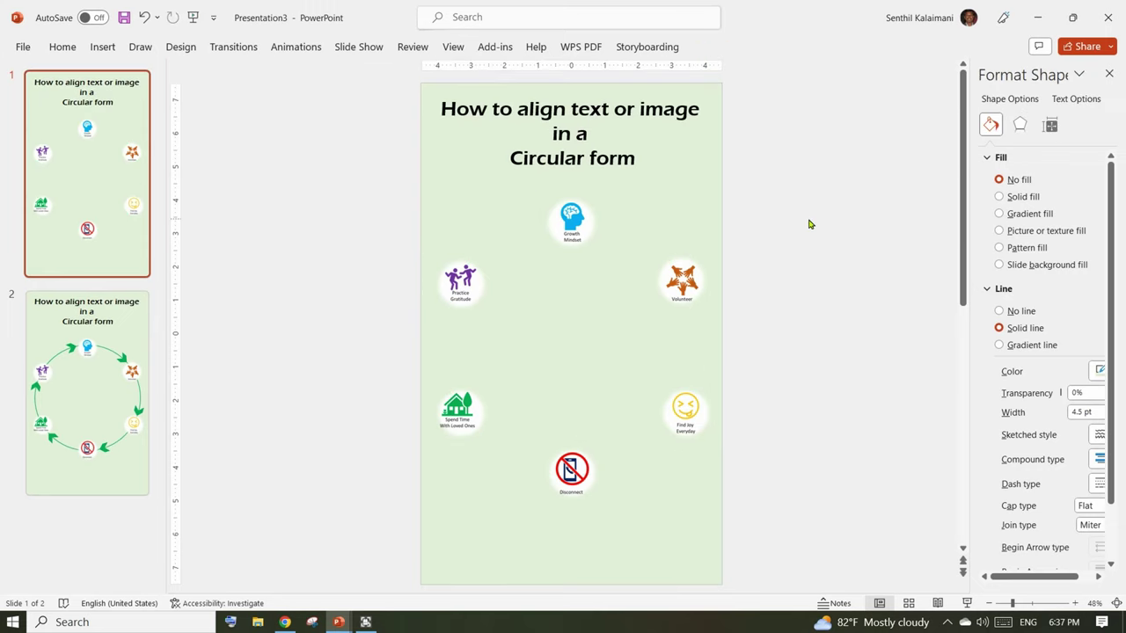
- Give slide 2 a Morph transition, then return to slide 1
click(122, 341)
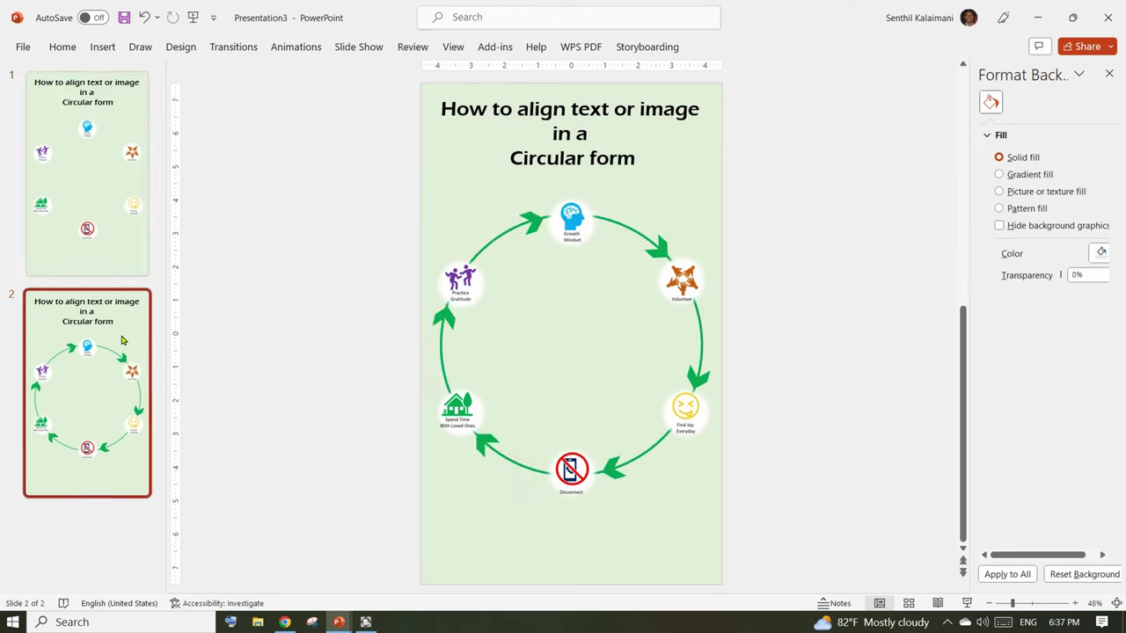
click(248, 46)
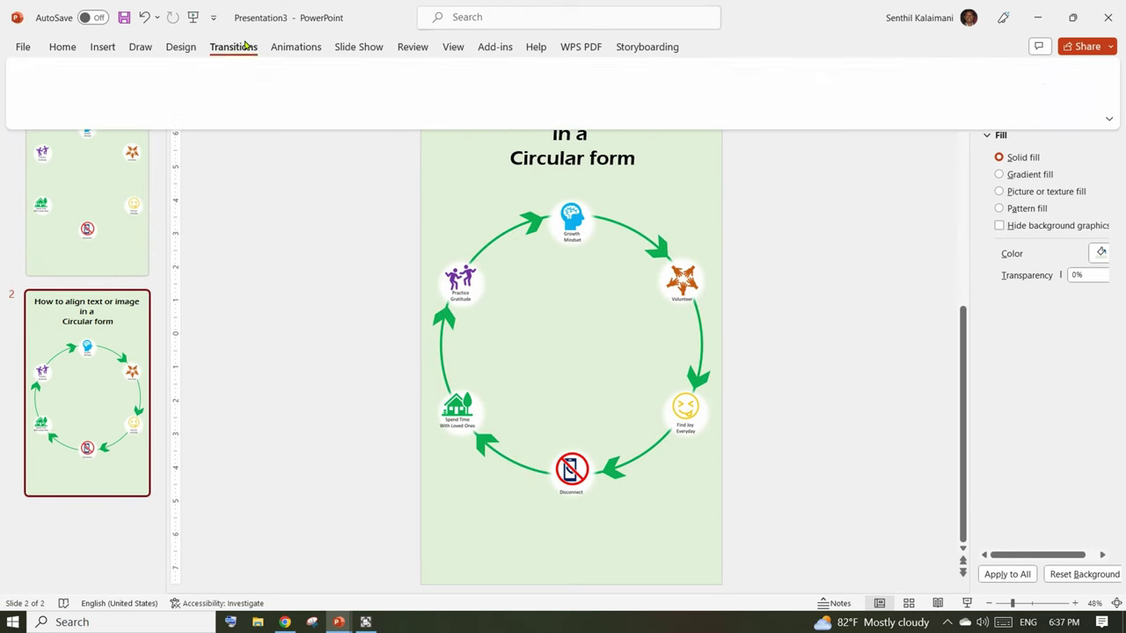
click(156, 87)
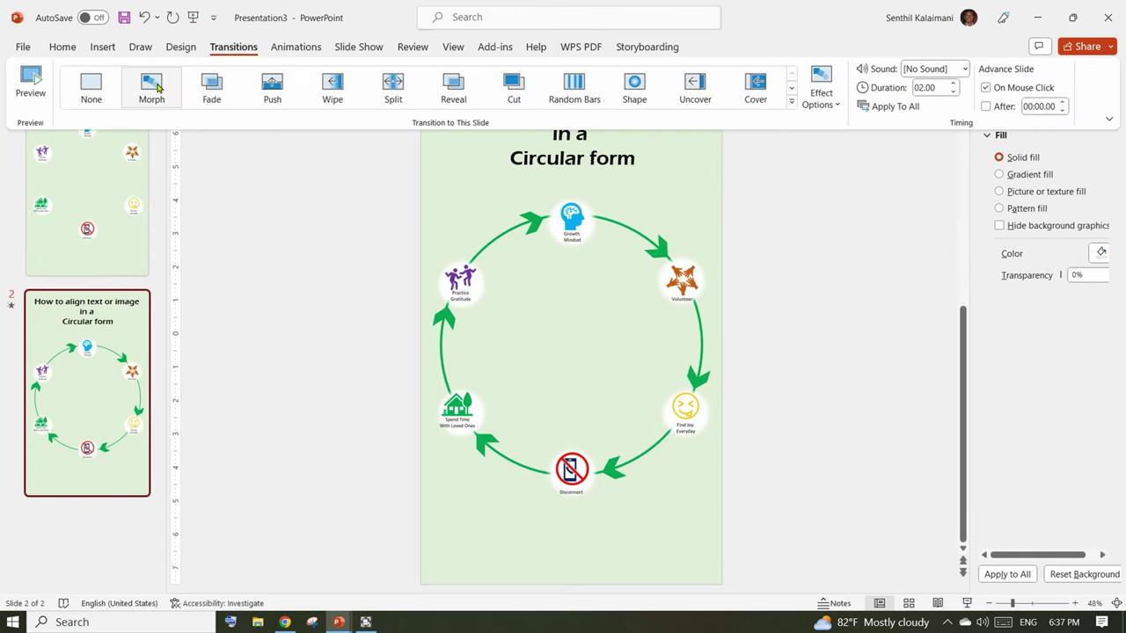
click(307, 283)
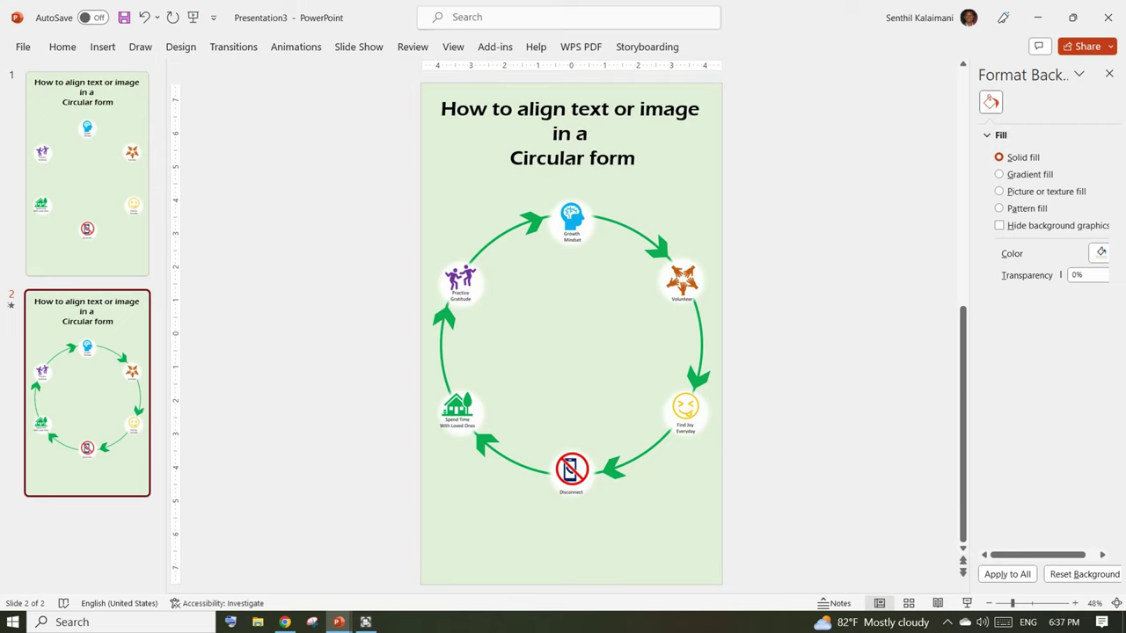
click(113, 243)
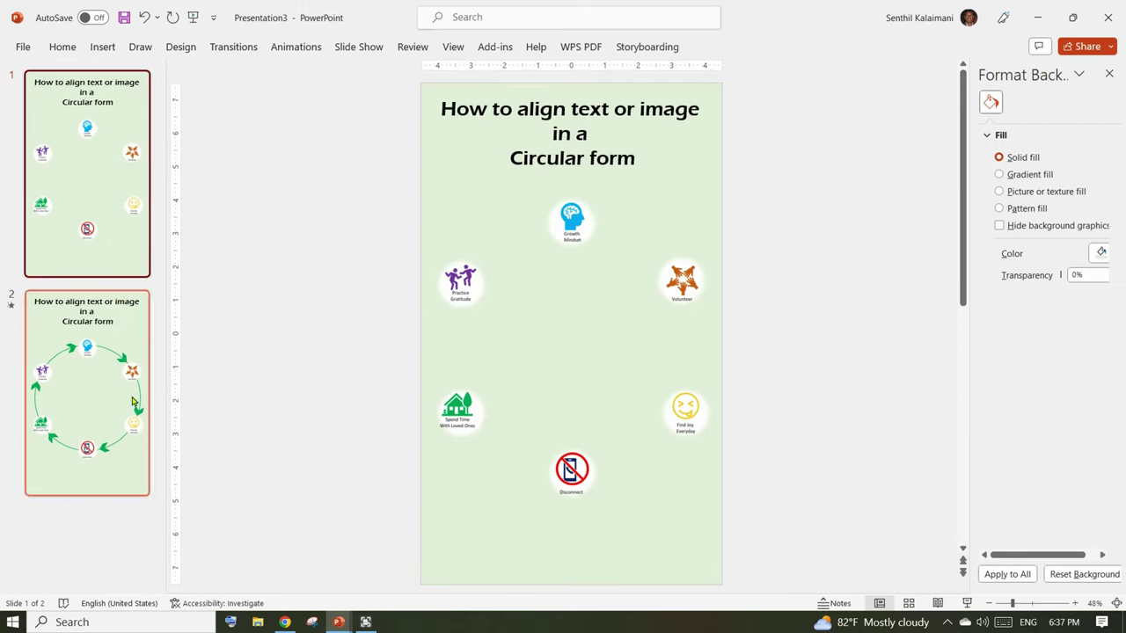
- Run the slideshow from slide 1 to preview the Morph into slide 2, then exit
click(966, 603)
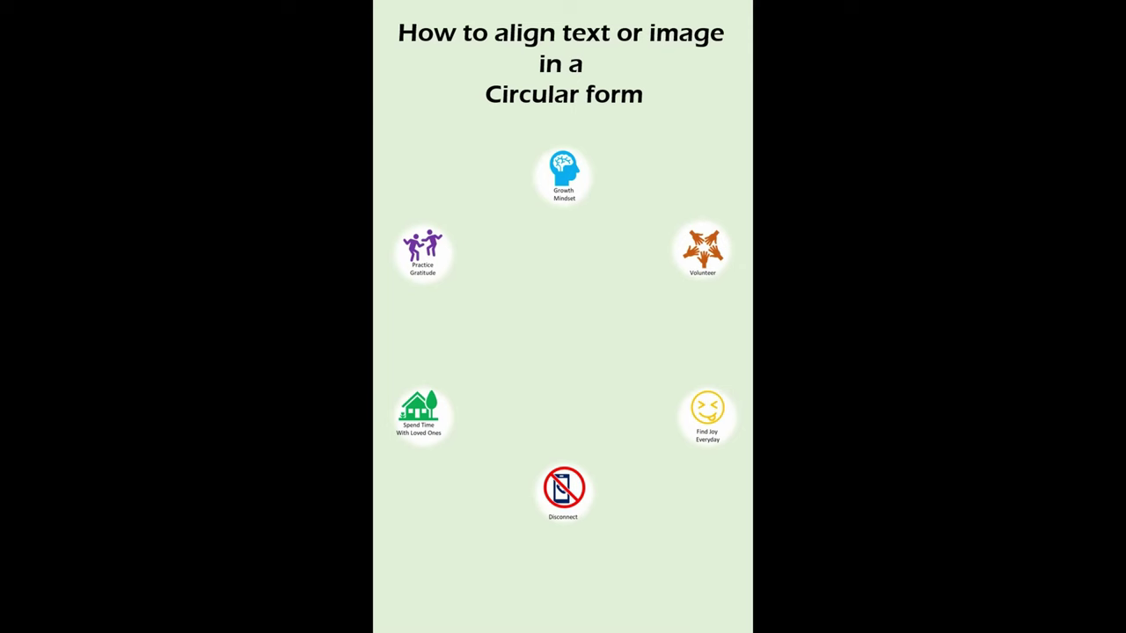
key(Right)
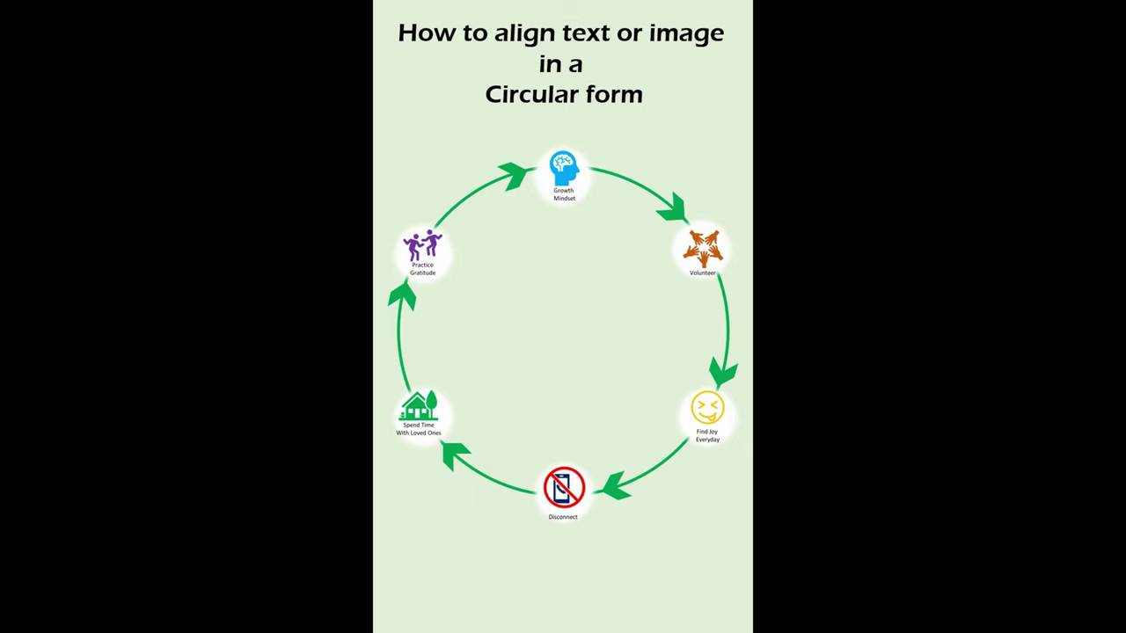
key(Escape)
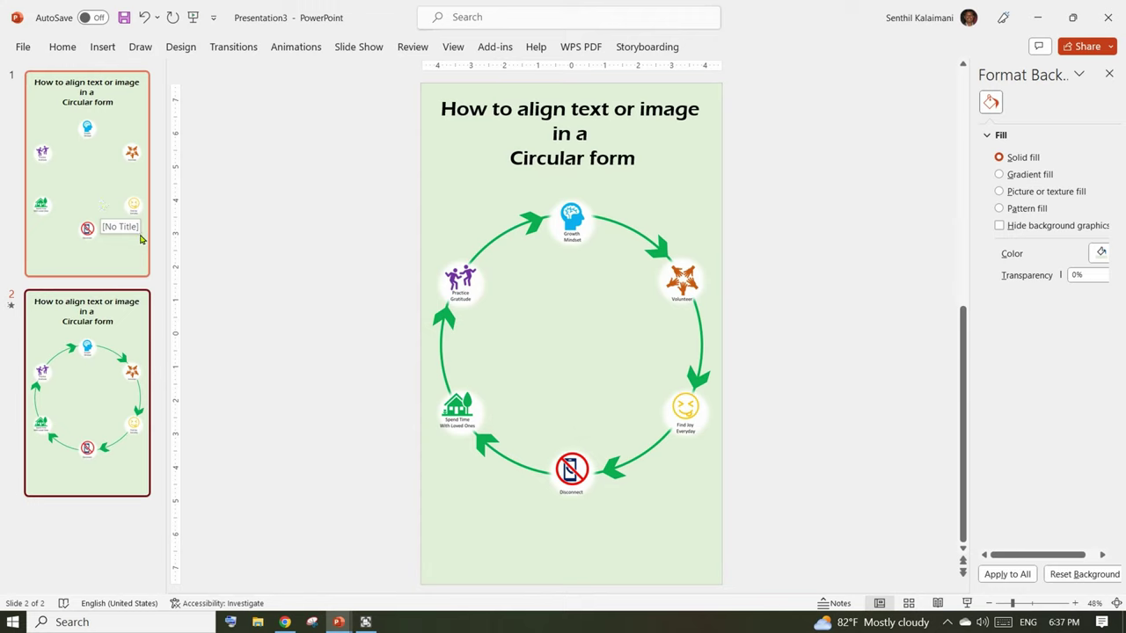
- Paste the green arrowed ring onto slide 1, ungroup it, and select the circle too
click(112, 269)
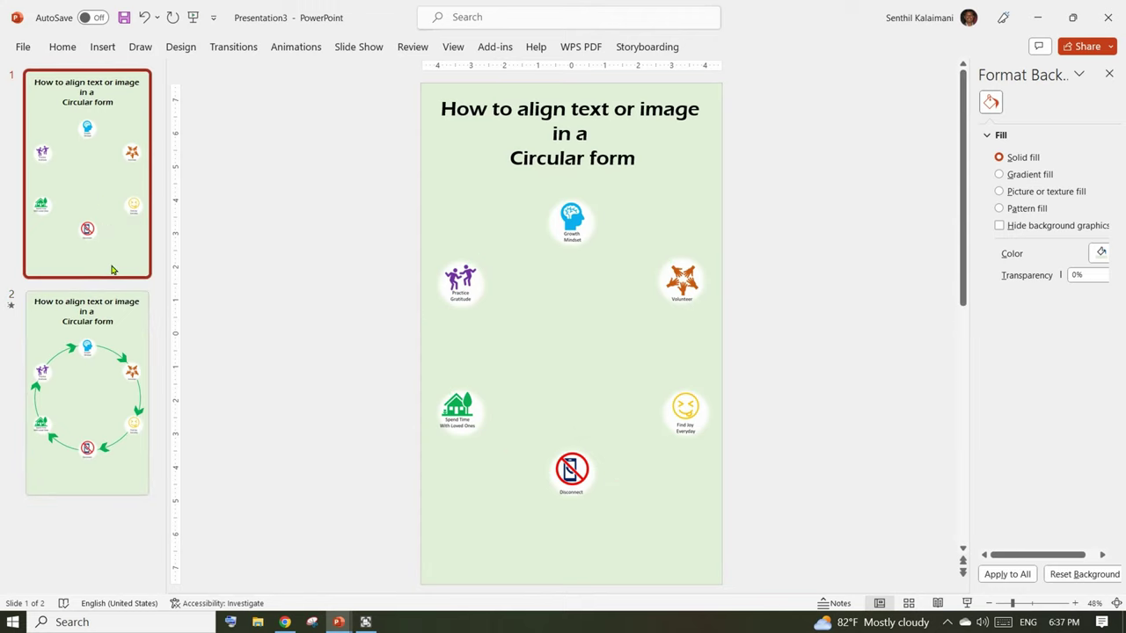
key(ctrl+v)
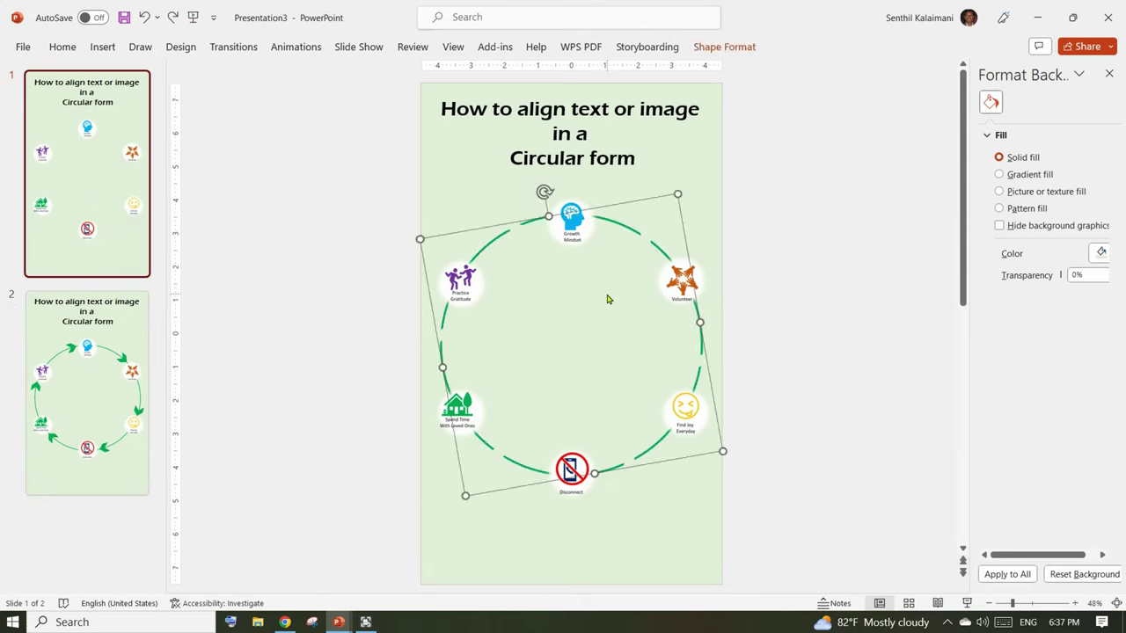
key(ctrl+shift+g)
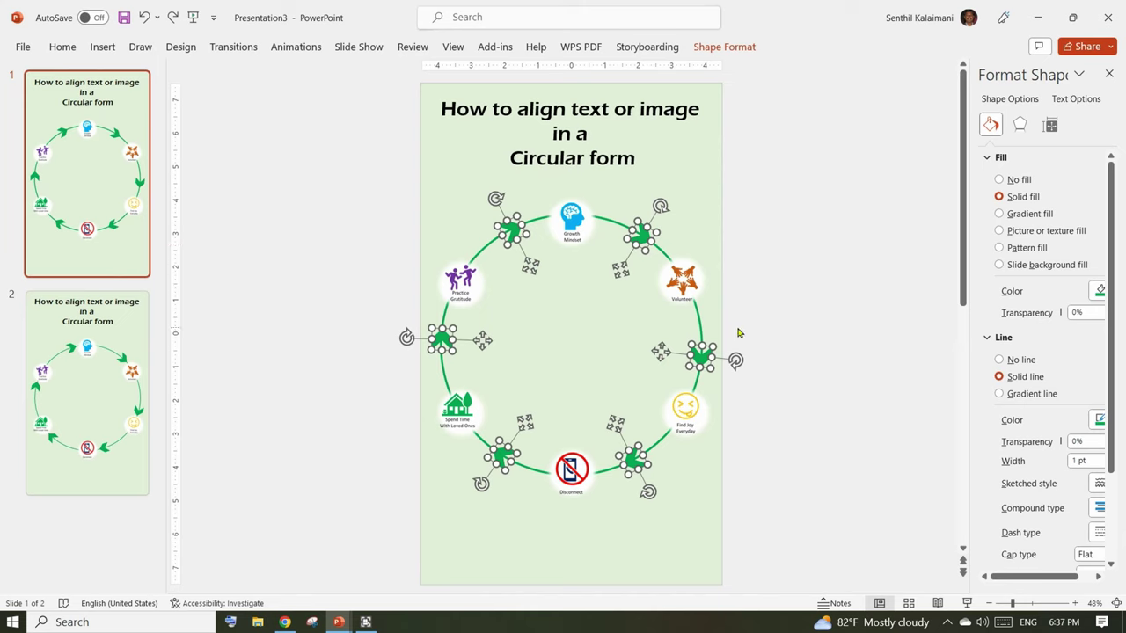
shift+click(699, 324)
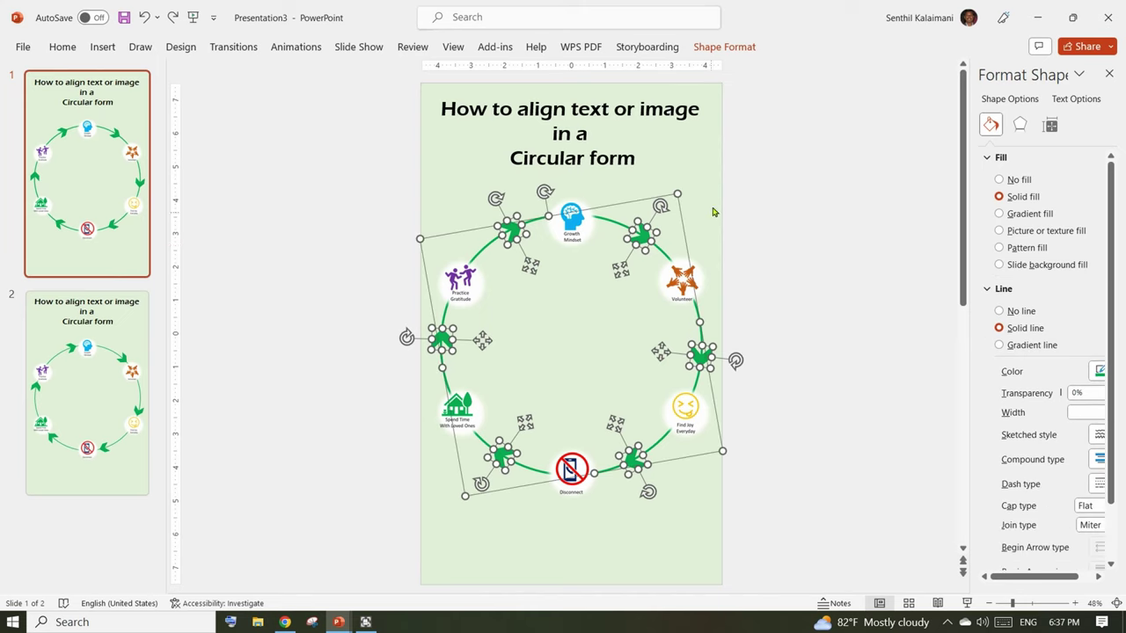
- Make the pasted ring invisible on slide 1 so only icons show, then go to slide 2
click(724, 46)
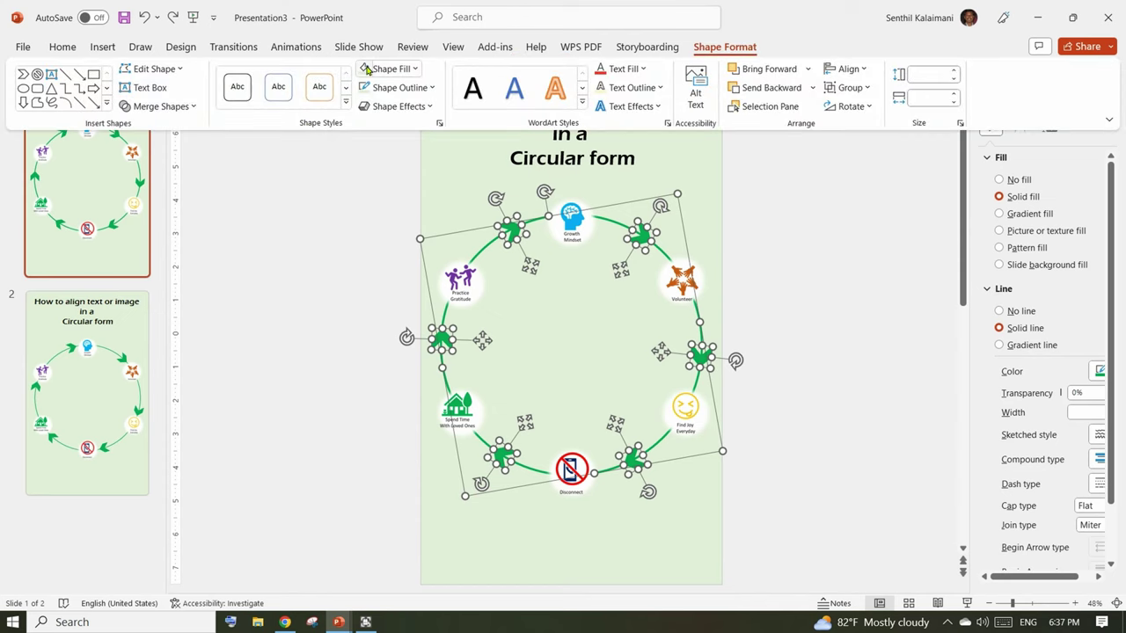
click(367, 71)
click(363, 88)
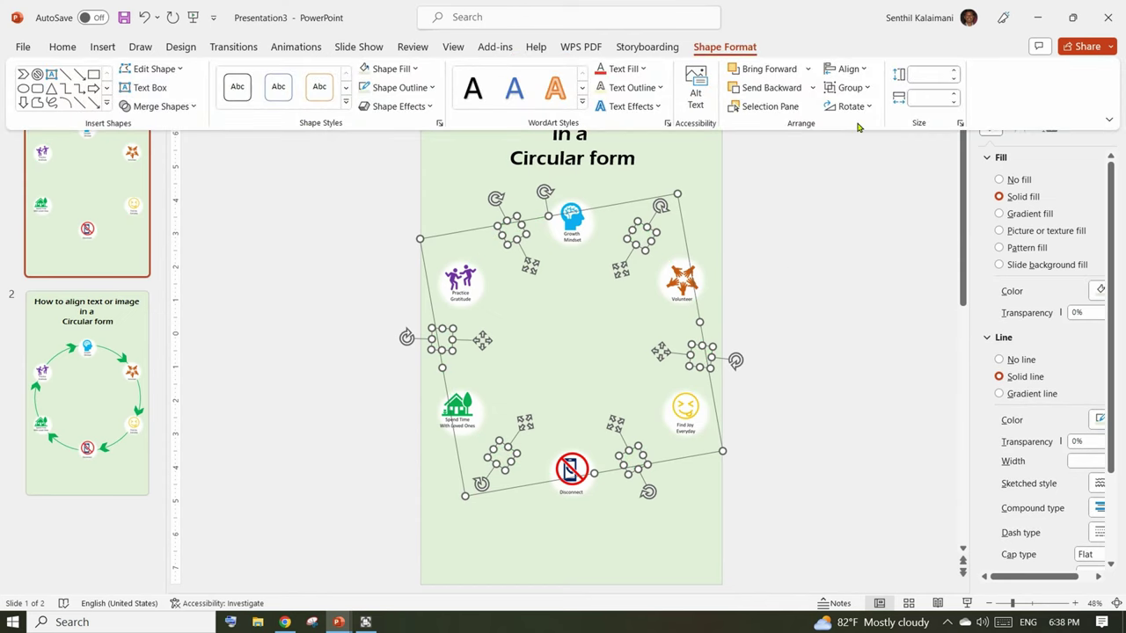
key(ctrl+z)
key(ctrl+z)
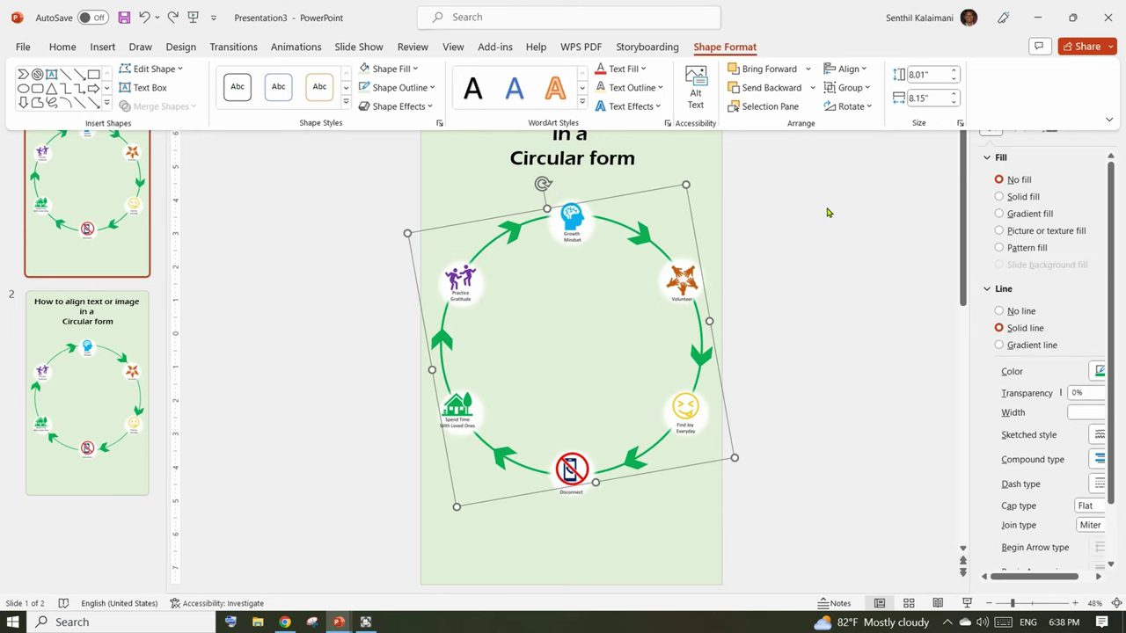
click(922, 277)
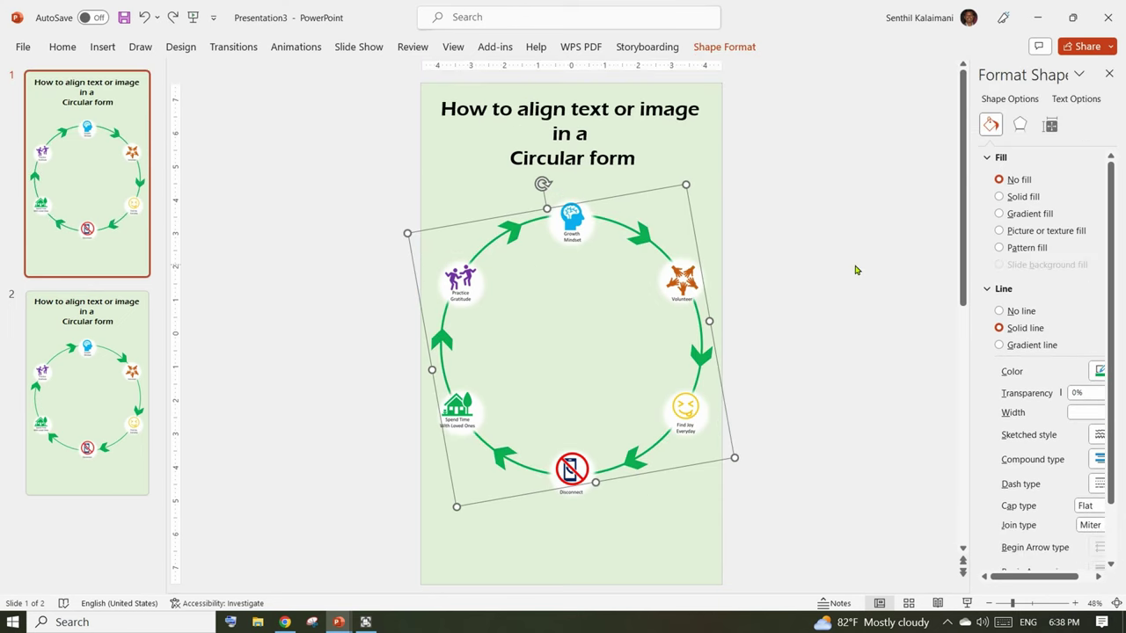
click(724, 46)
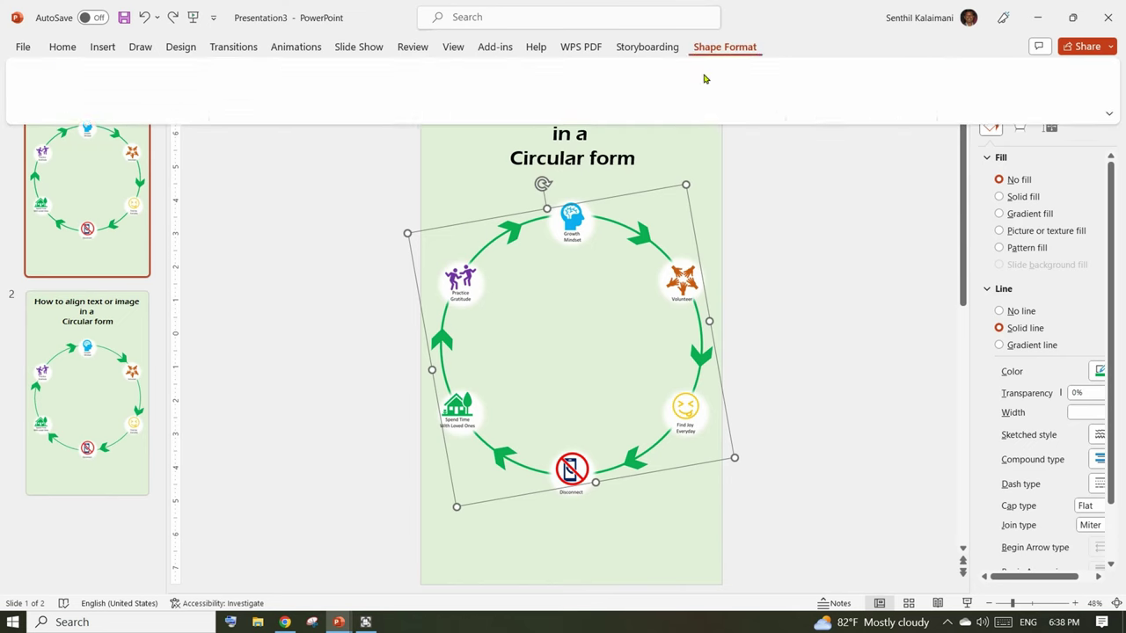
click(366, 75)
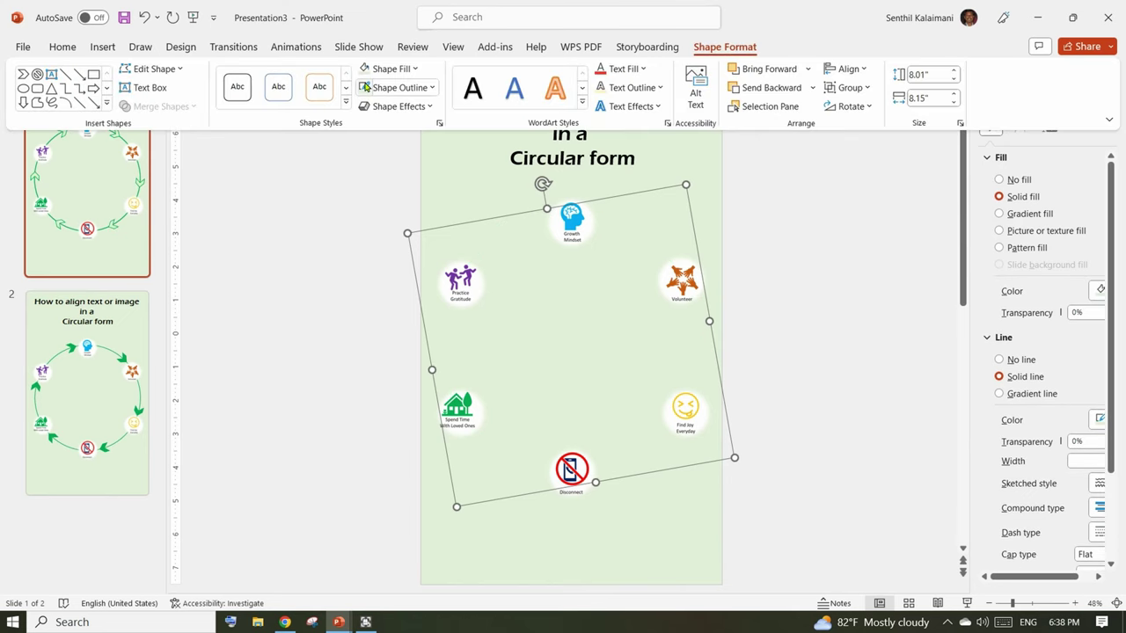
click(815, 316)
click(835, 314)
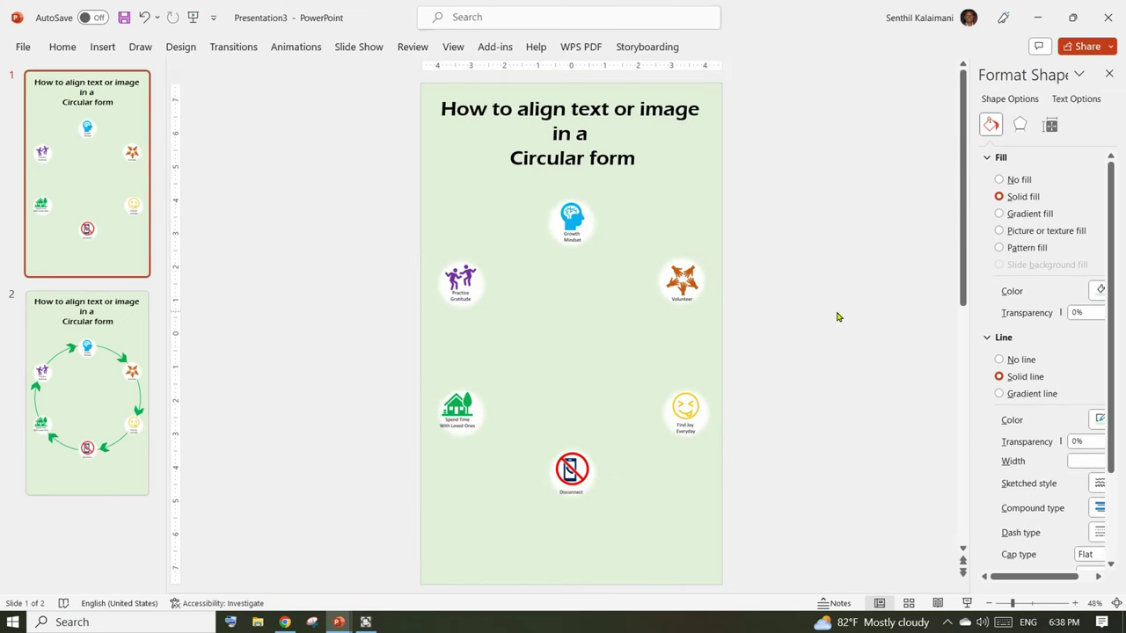
click(84, 398)
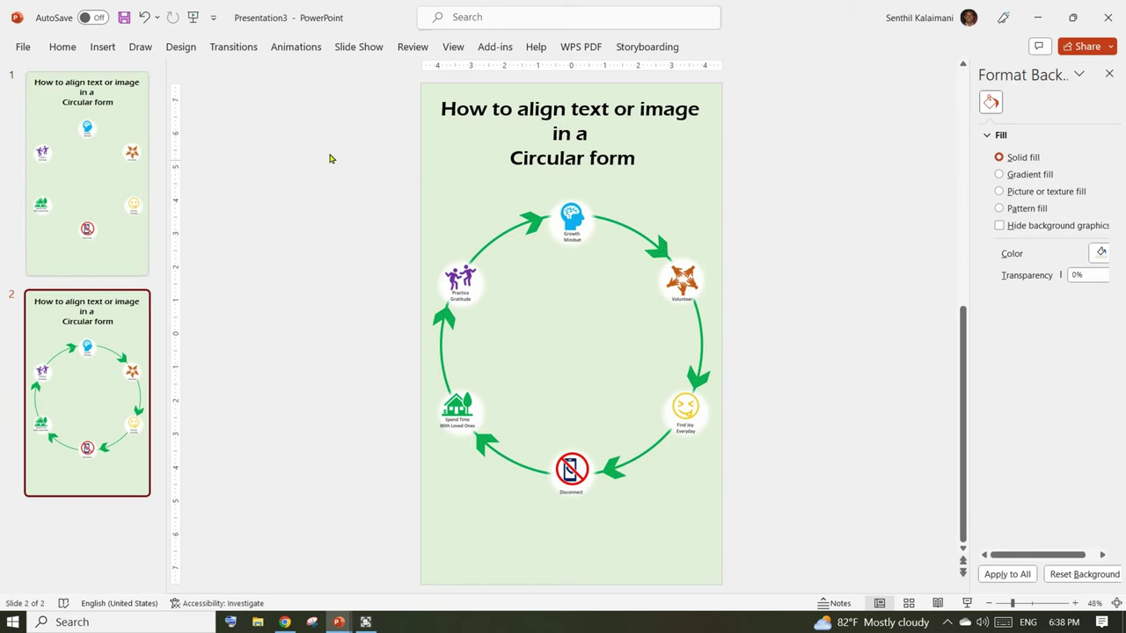
- Reapply Morph to slide 2 and play it full-screen to check the ring fading in
click(251, 50)
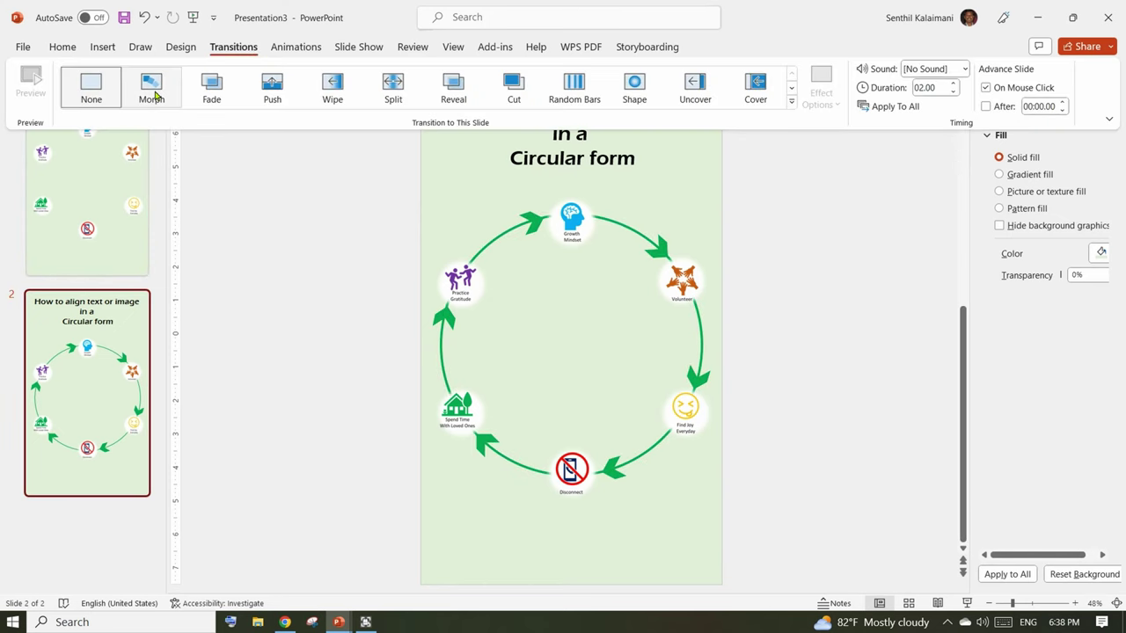
click(151, 88)
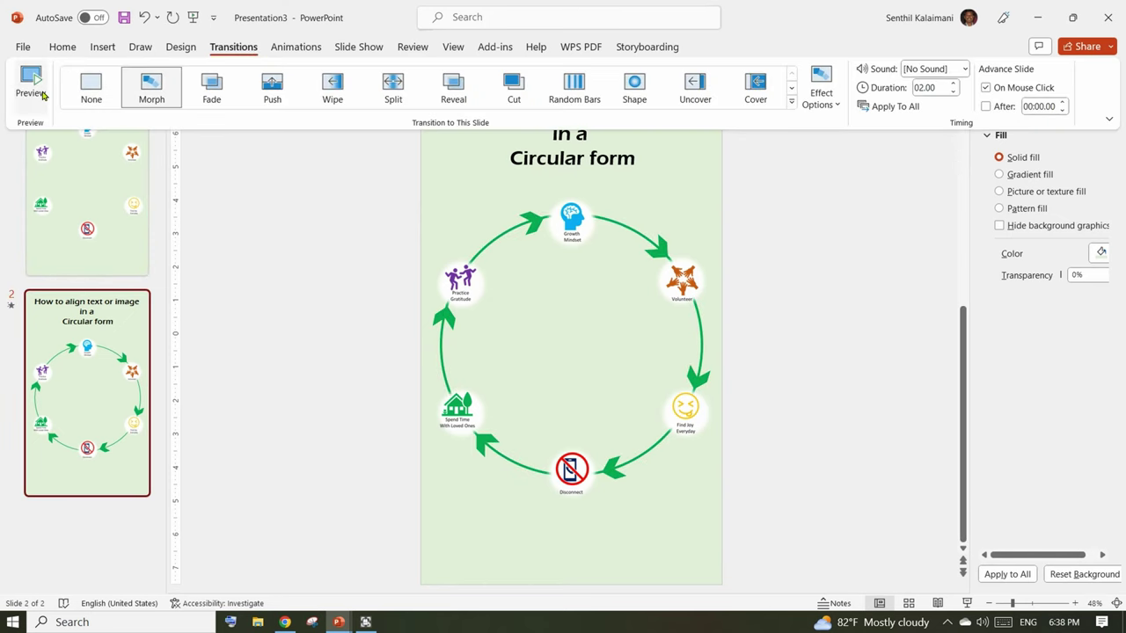
click(898, 556)
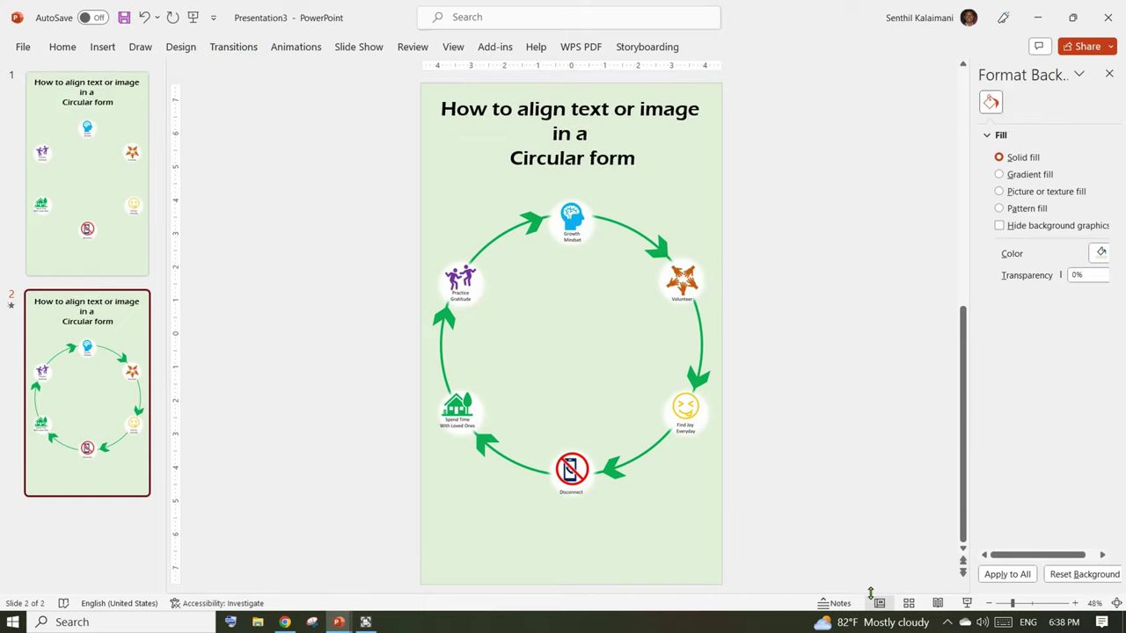
click(967, 603)
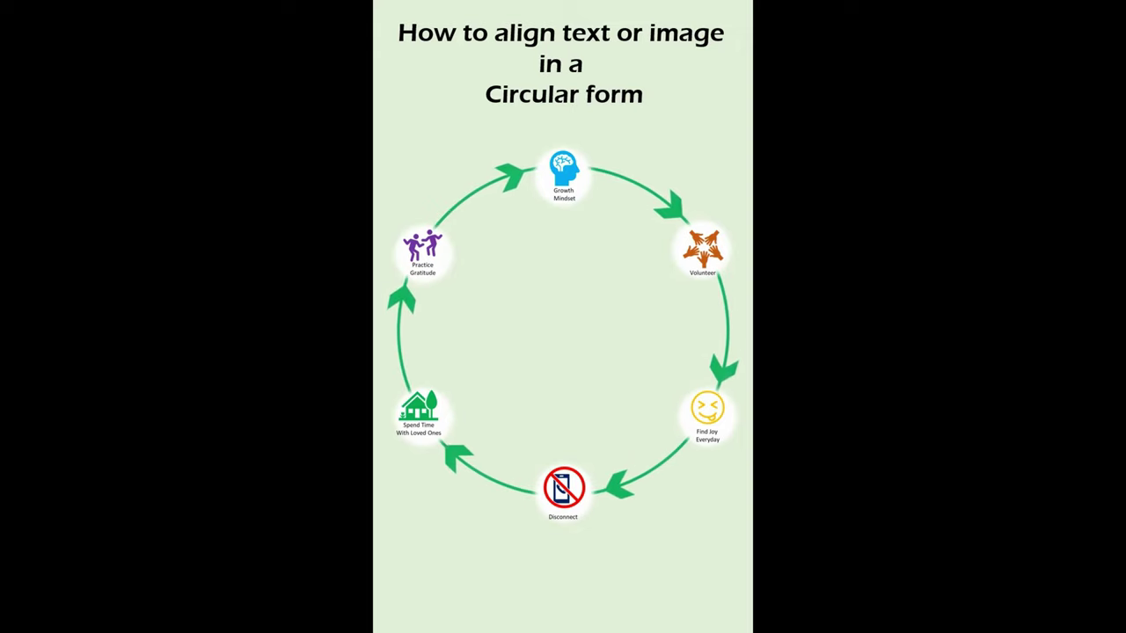
key(Escape)
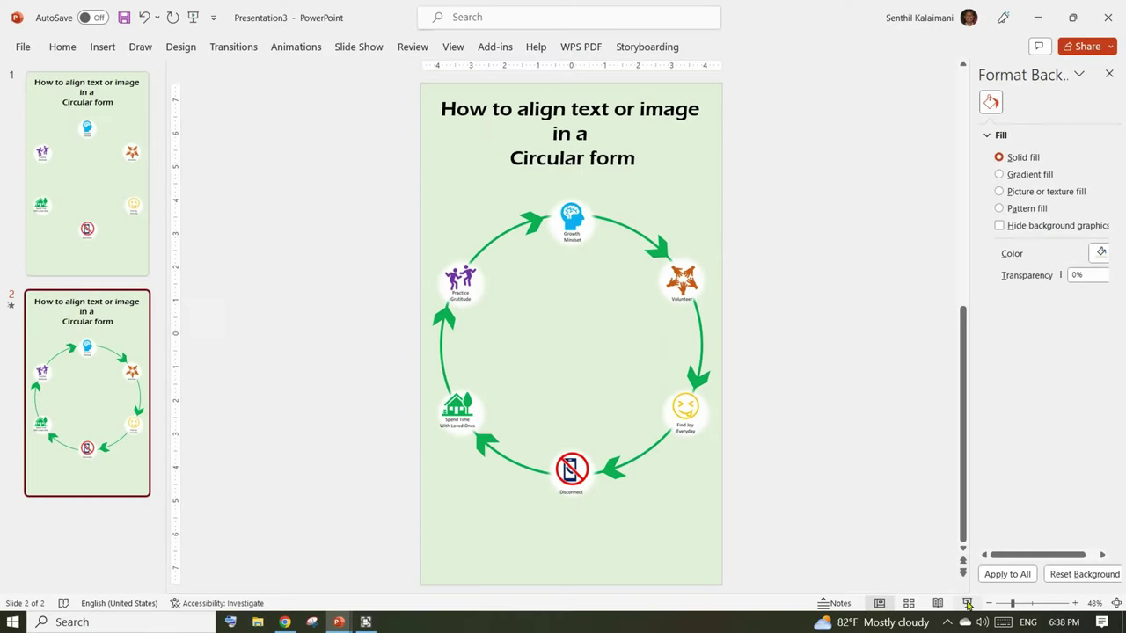
- Shorten slide 2's Morph duration to 01.75 and preview it
click(233, 47)
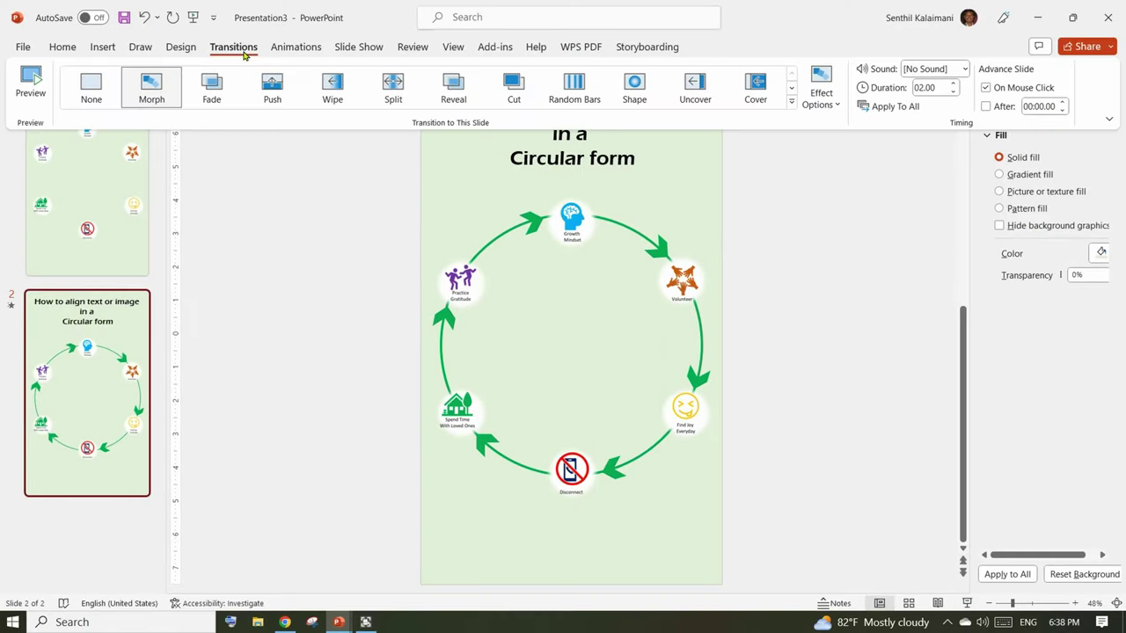
click(955, 93)
click(860, 238)
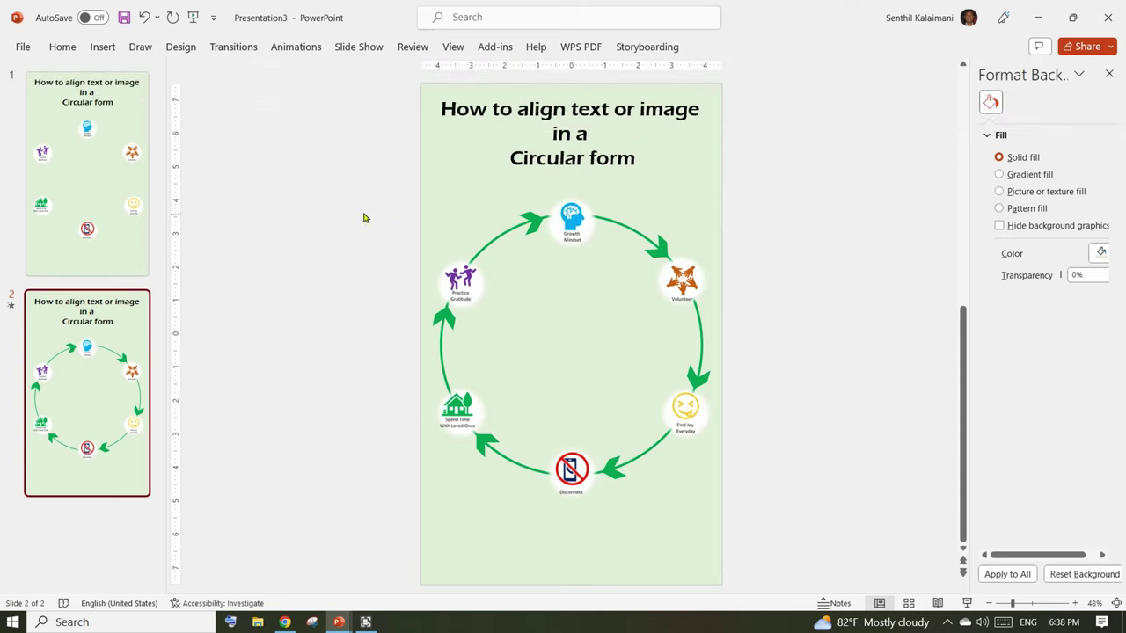
click(233, 47)
click(35, 90)
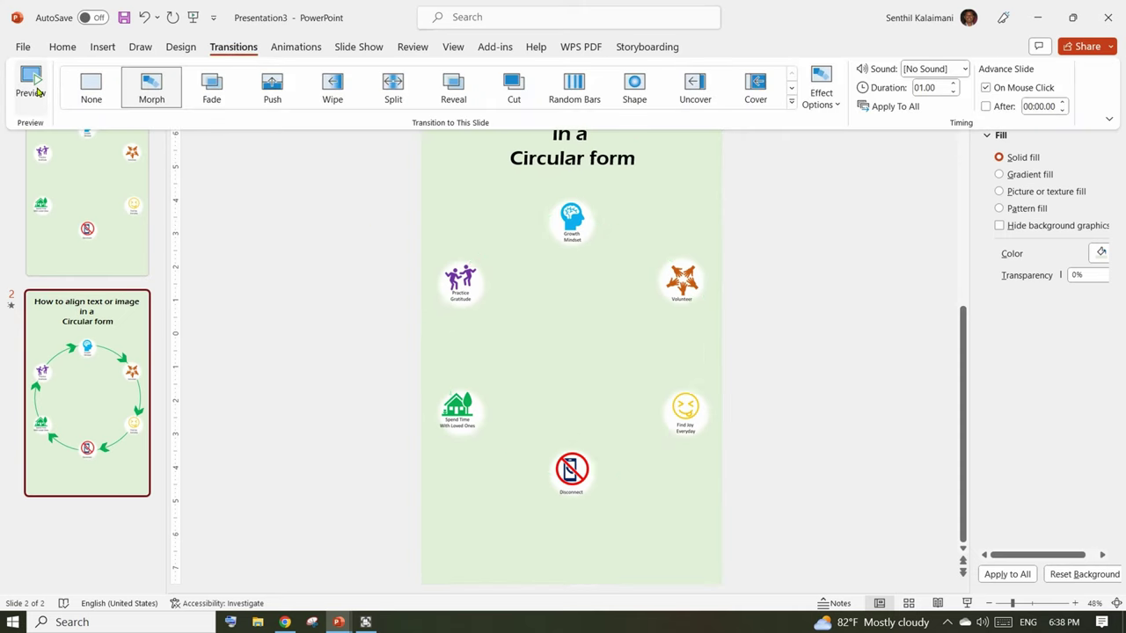
- Set the Morph duration to 00.75, preview it again, and return to slide 1
click(953, 93)
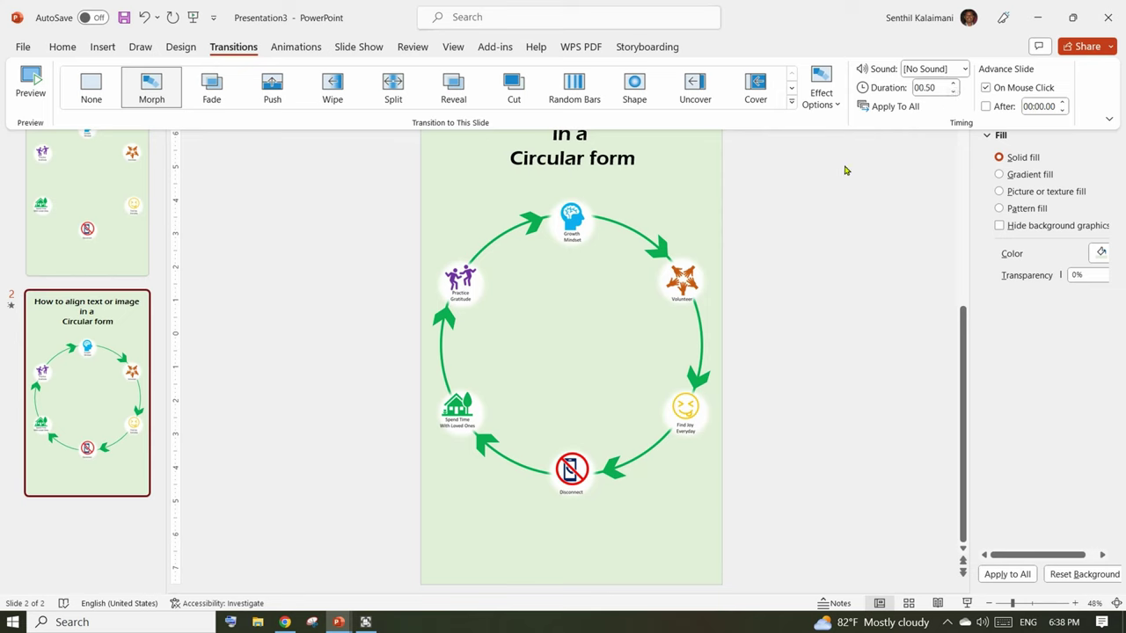
click(30, 84)
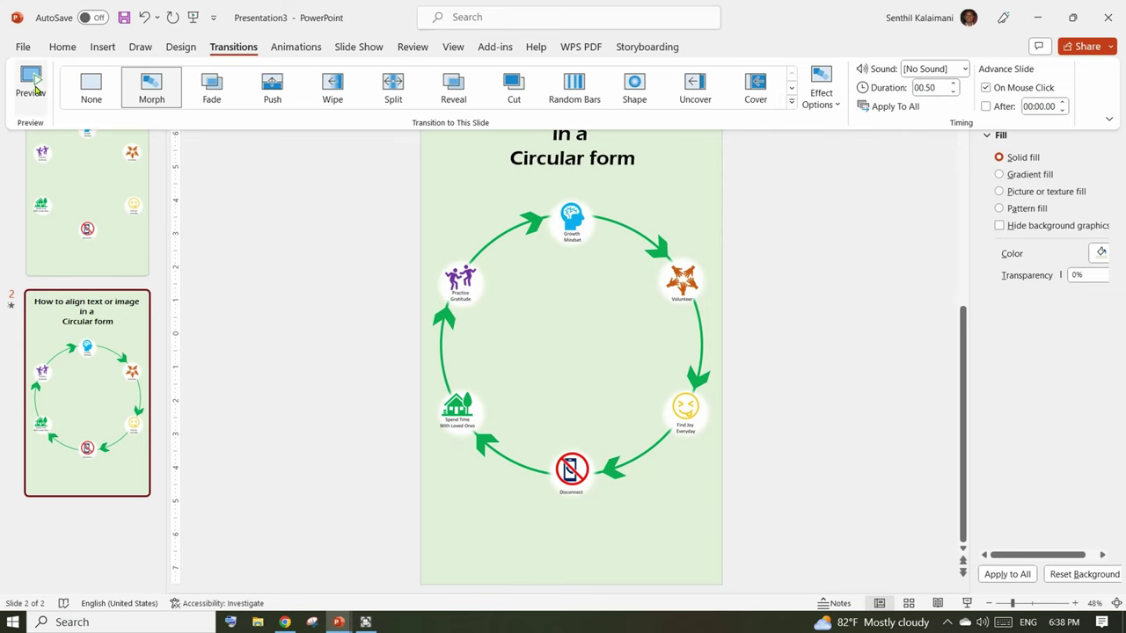
click(953, 82)
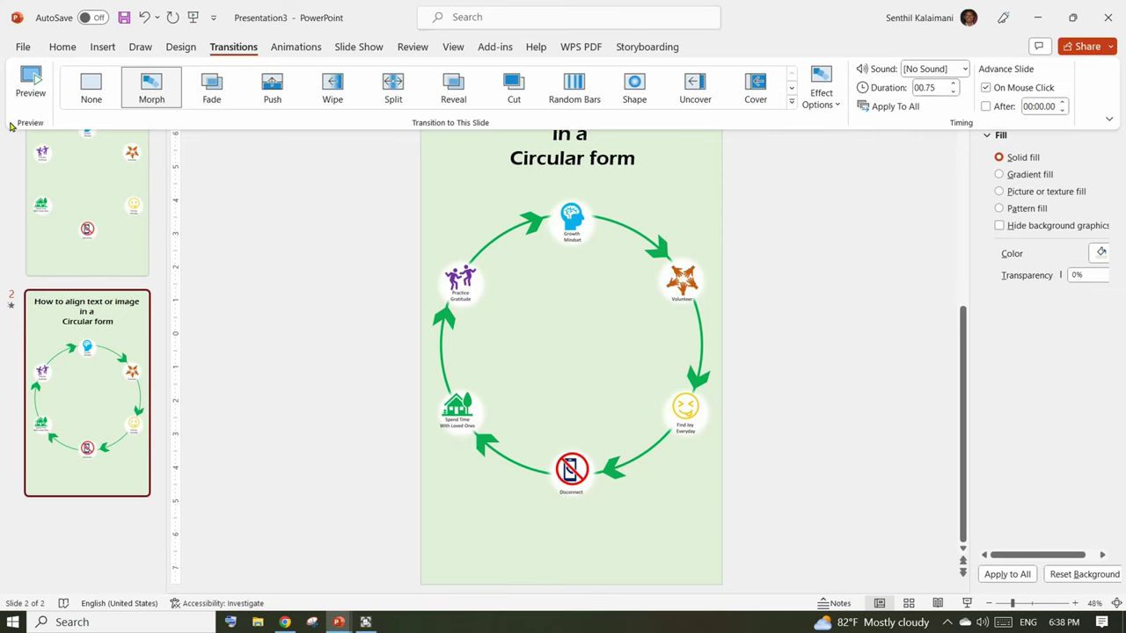
click(29, 84)
click(849, 339)
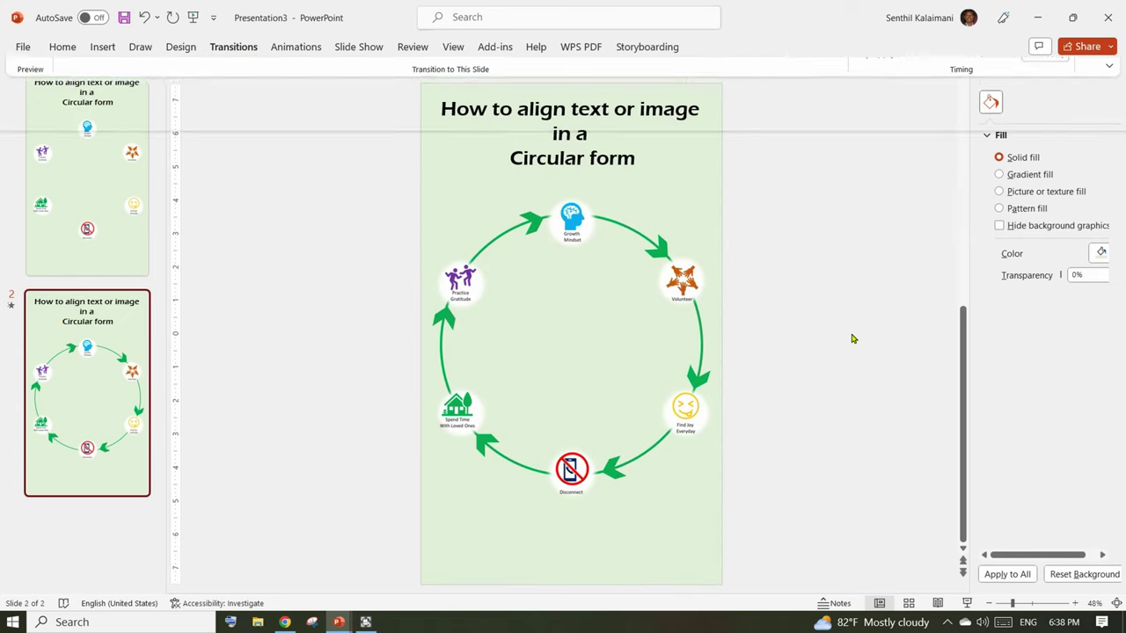
click(76, 185)
click(251, 367)
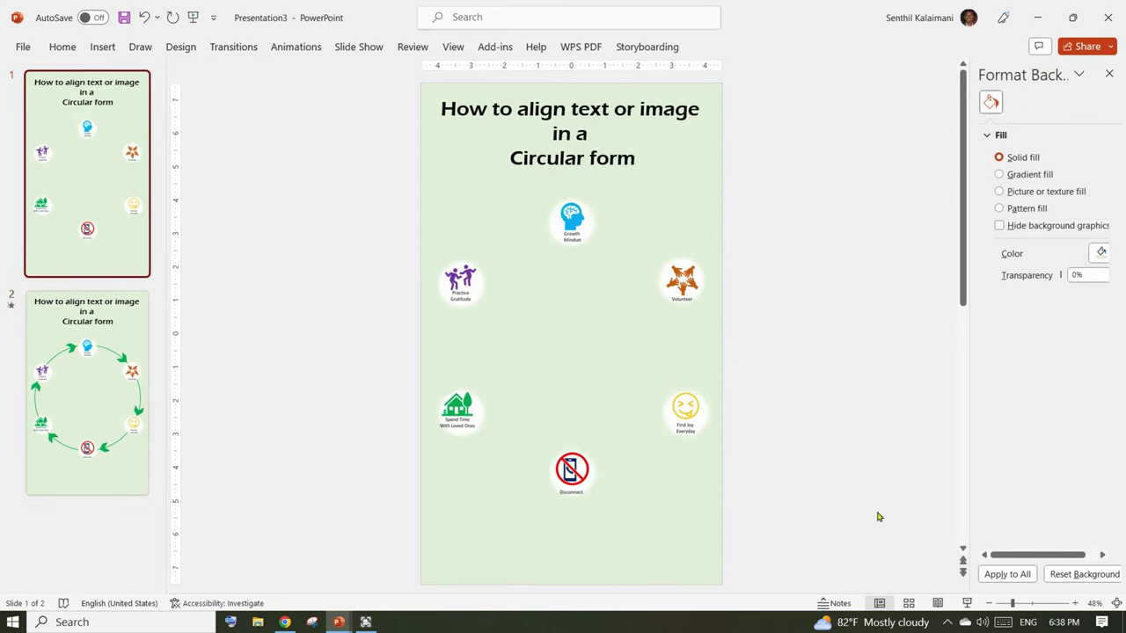
- Start the full-screen slideshow from the icons-only slide 1
click(967, 604)
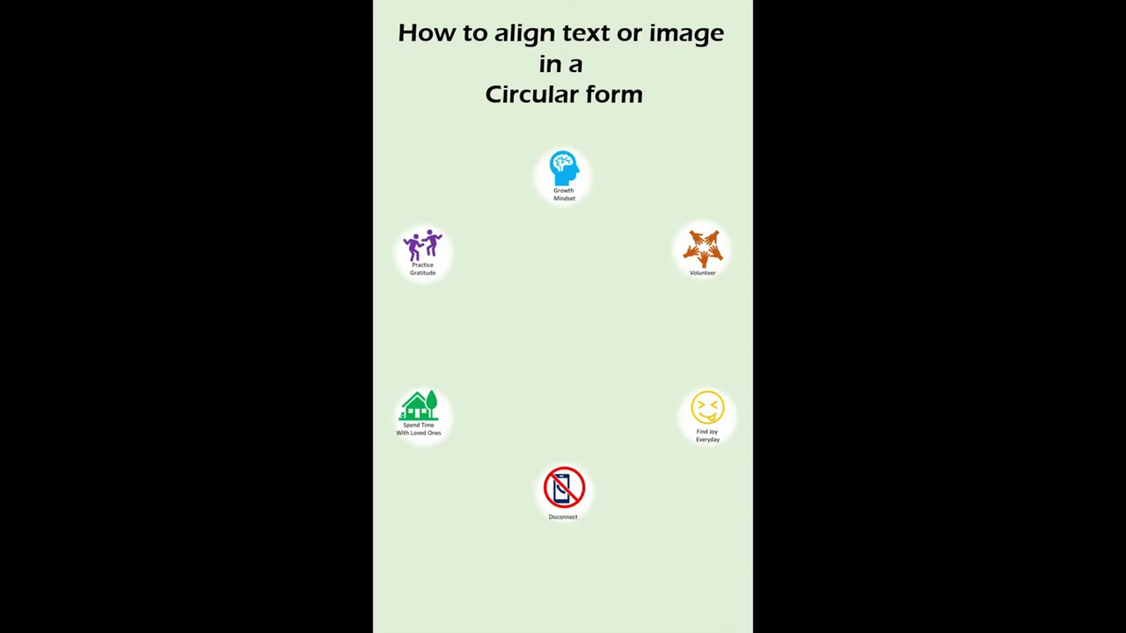